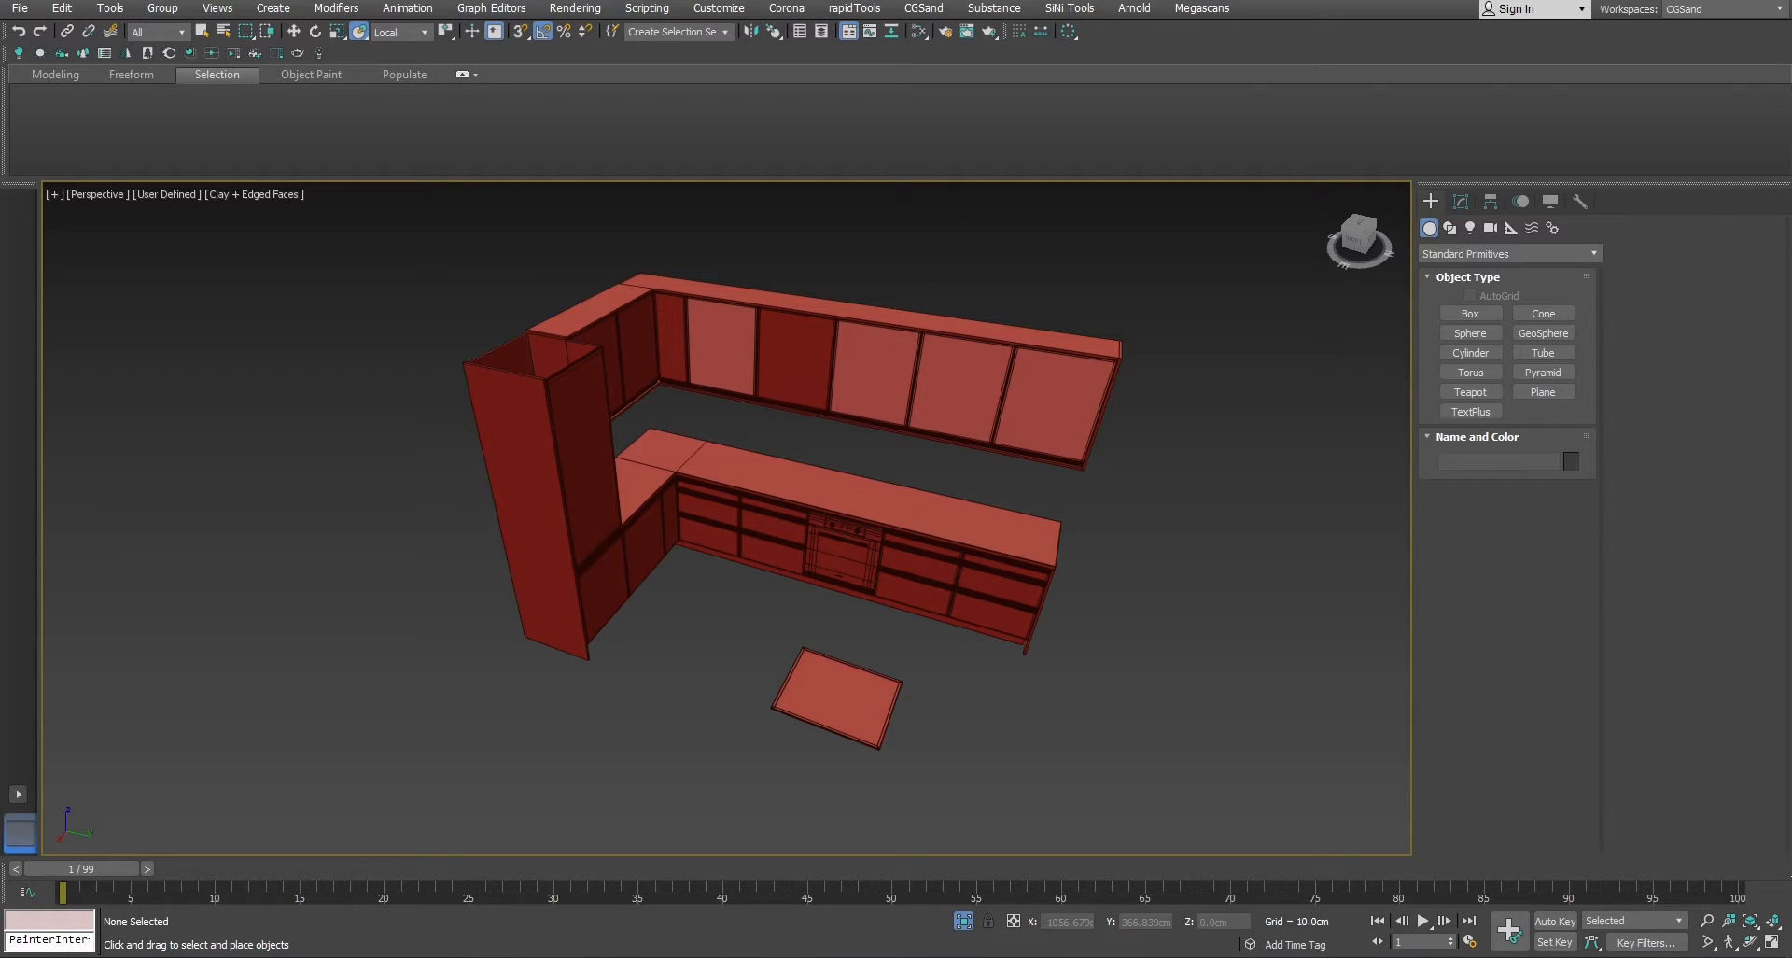
Normal-align the loose panel in front of the kitchen to the top surface of the lower countertop.
click(832, 710)
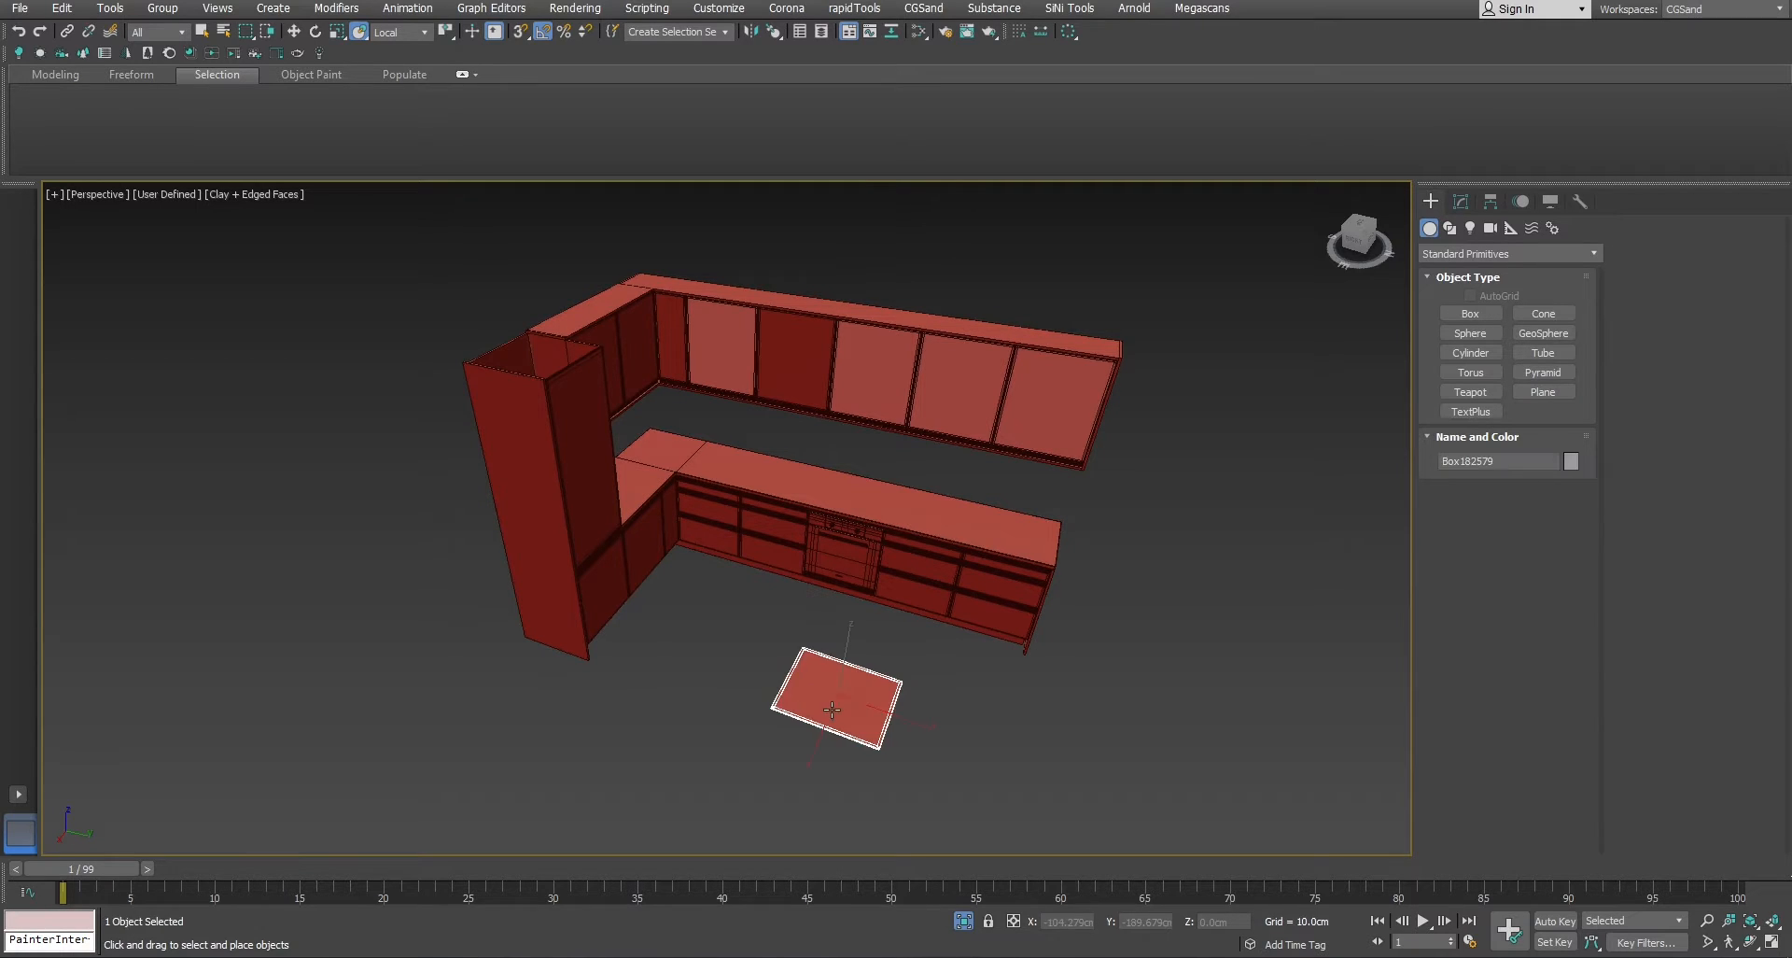
click(774, 32)
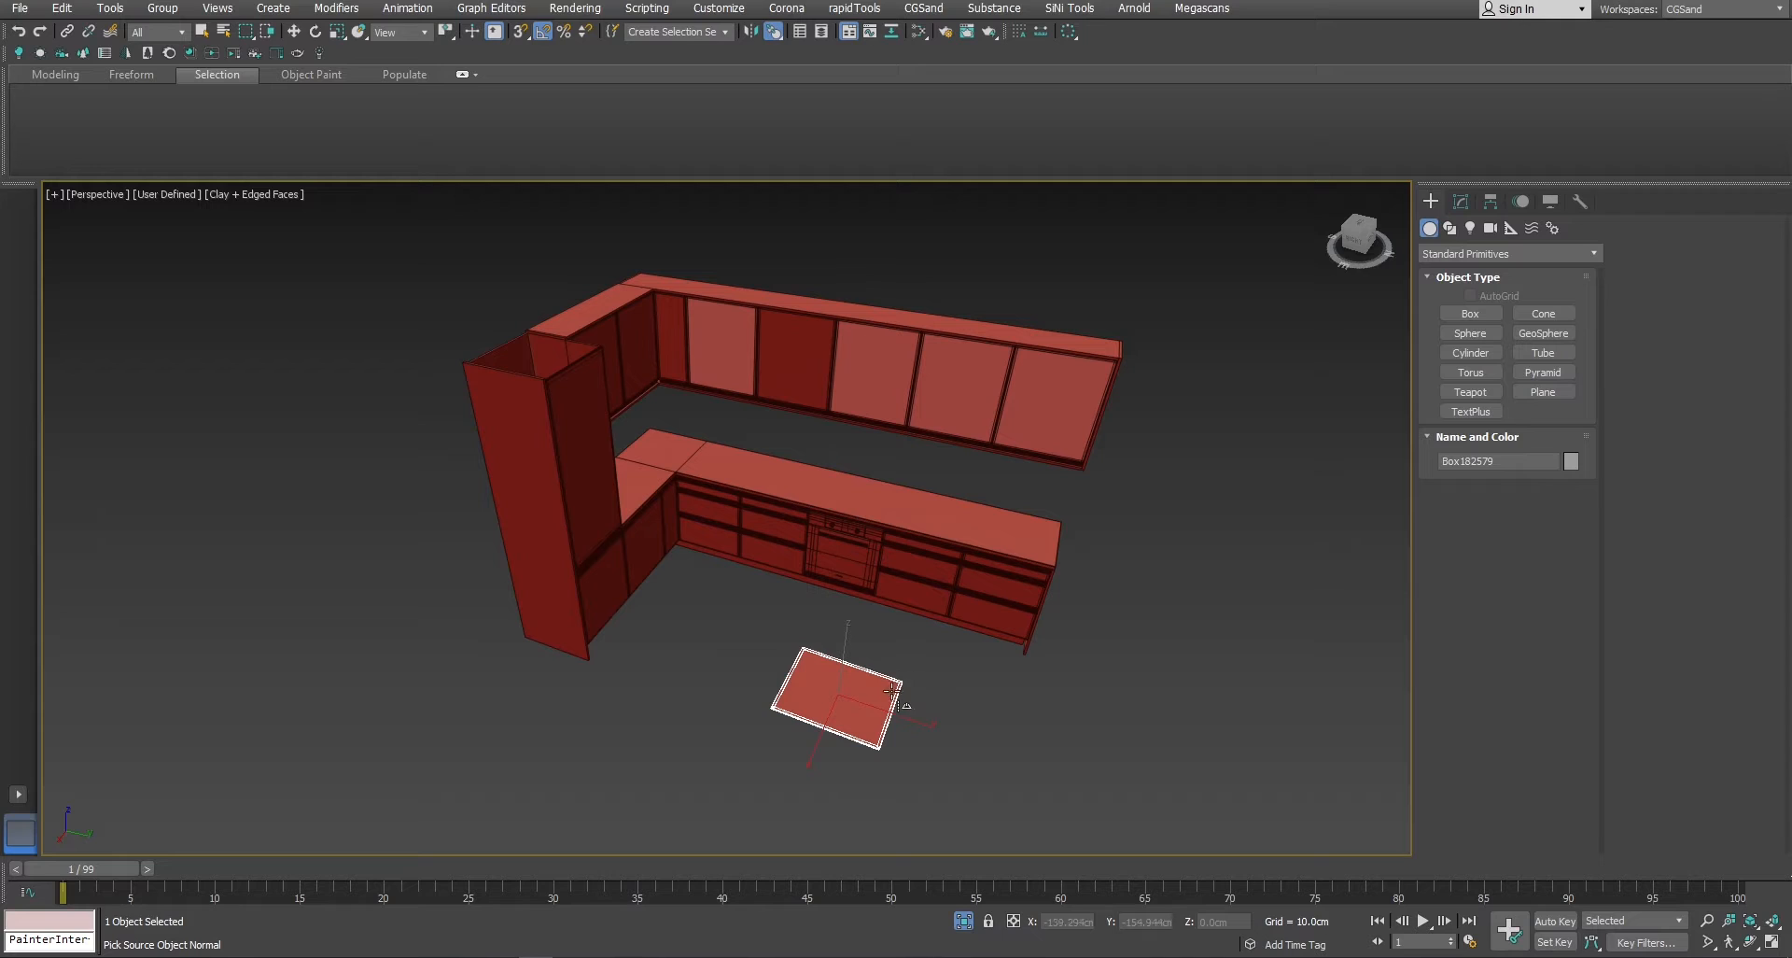
alt+middle_drag(889, 690, 914, 473)
click(841, 693)
middle_drag(914, 473, 898, 597)
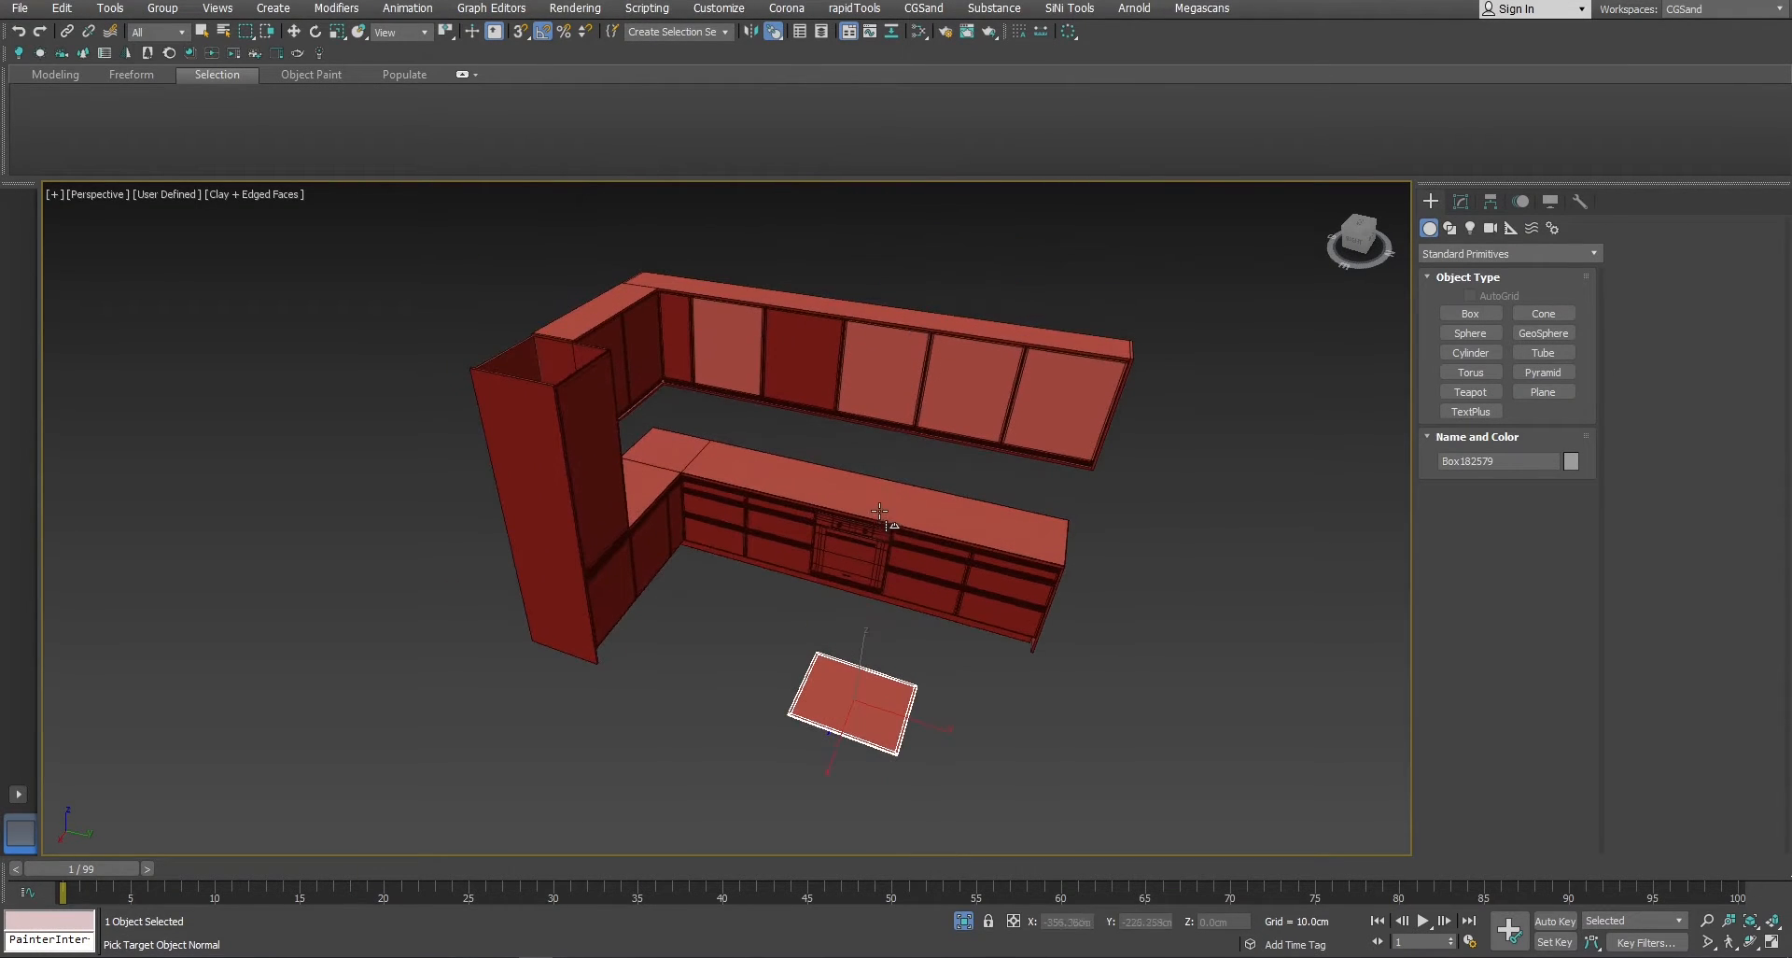
click(887, 504)
click(930, 572)
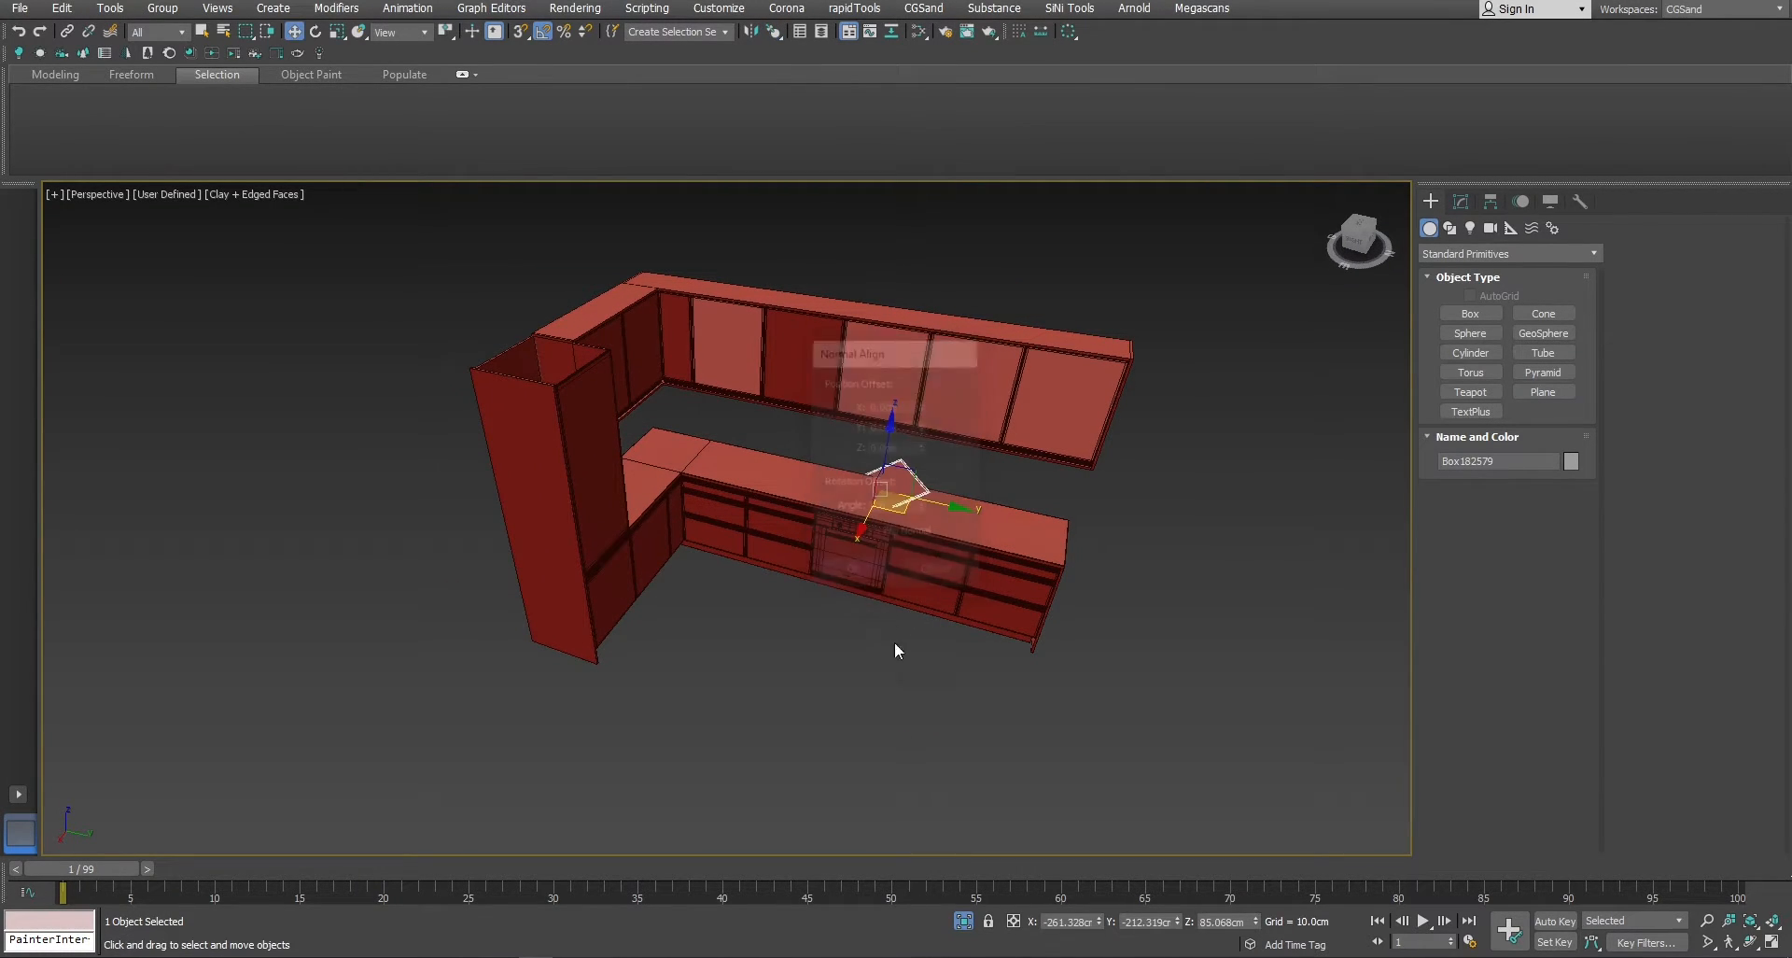
Inspect the panel's placement on the countertop up close and undo the normal alignment.
alt+middle_drag(926, 597, 891, 560)
scroll(896, 525, up, 5)
scroll(896, 526, down, 10)
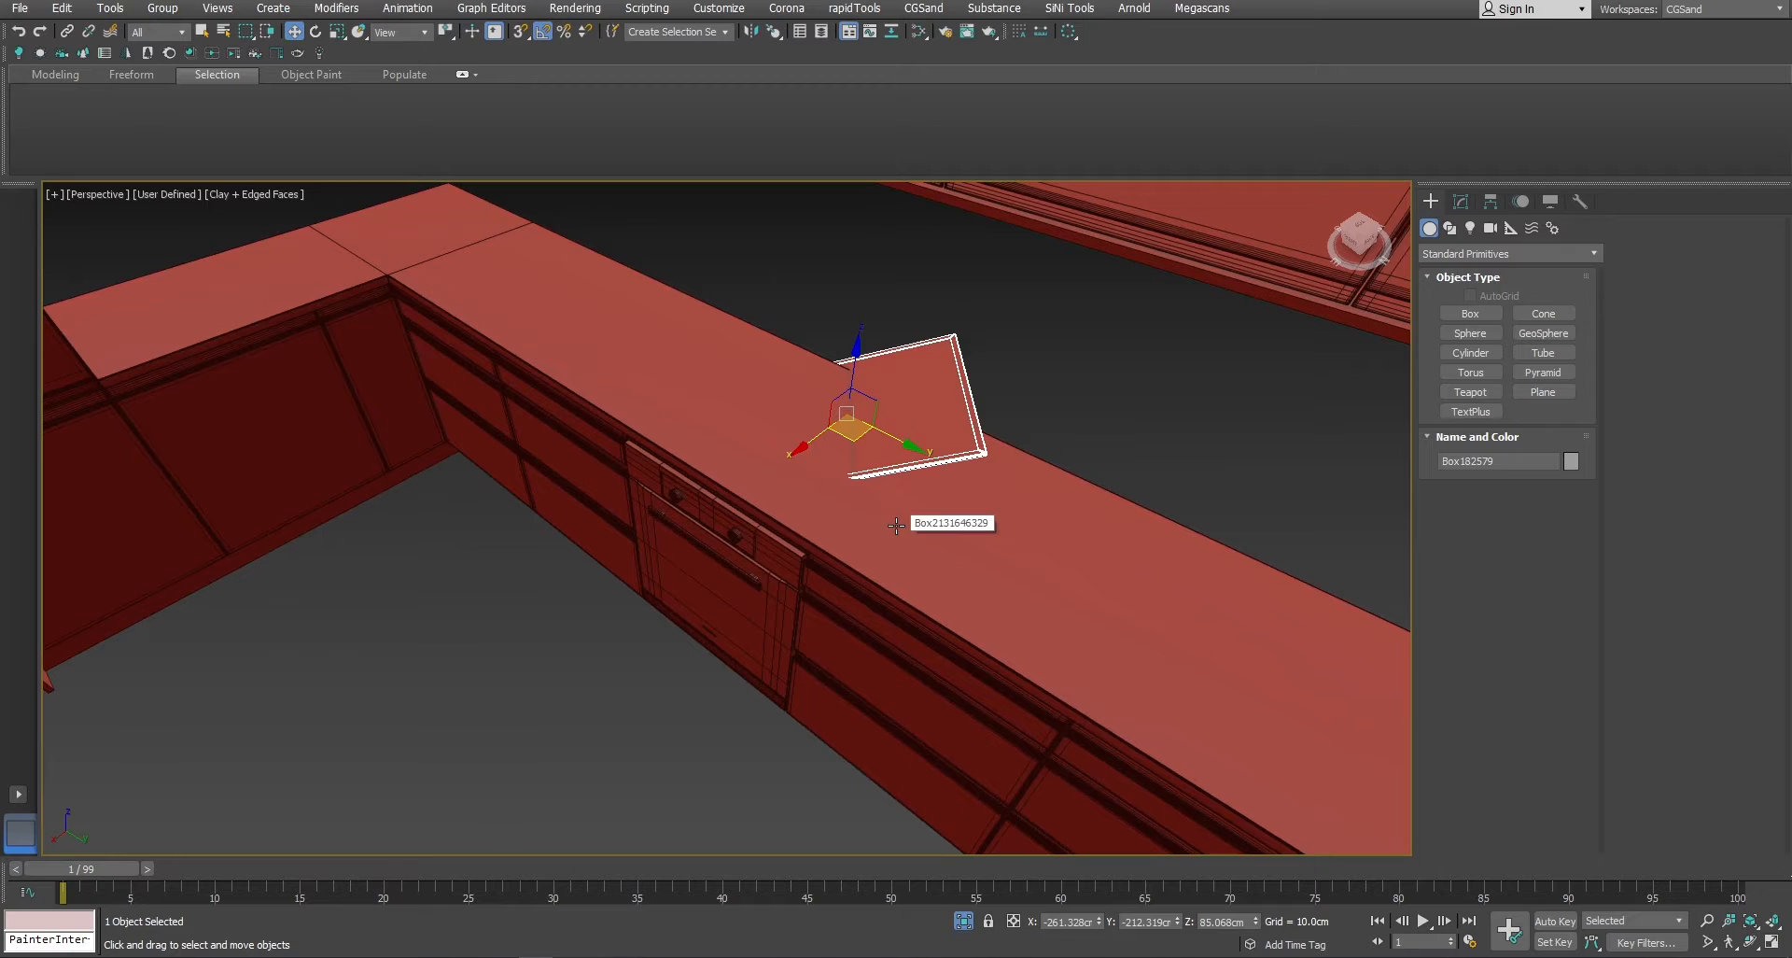
key(ctrl+z)
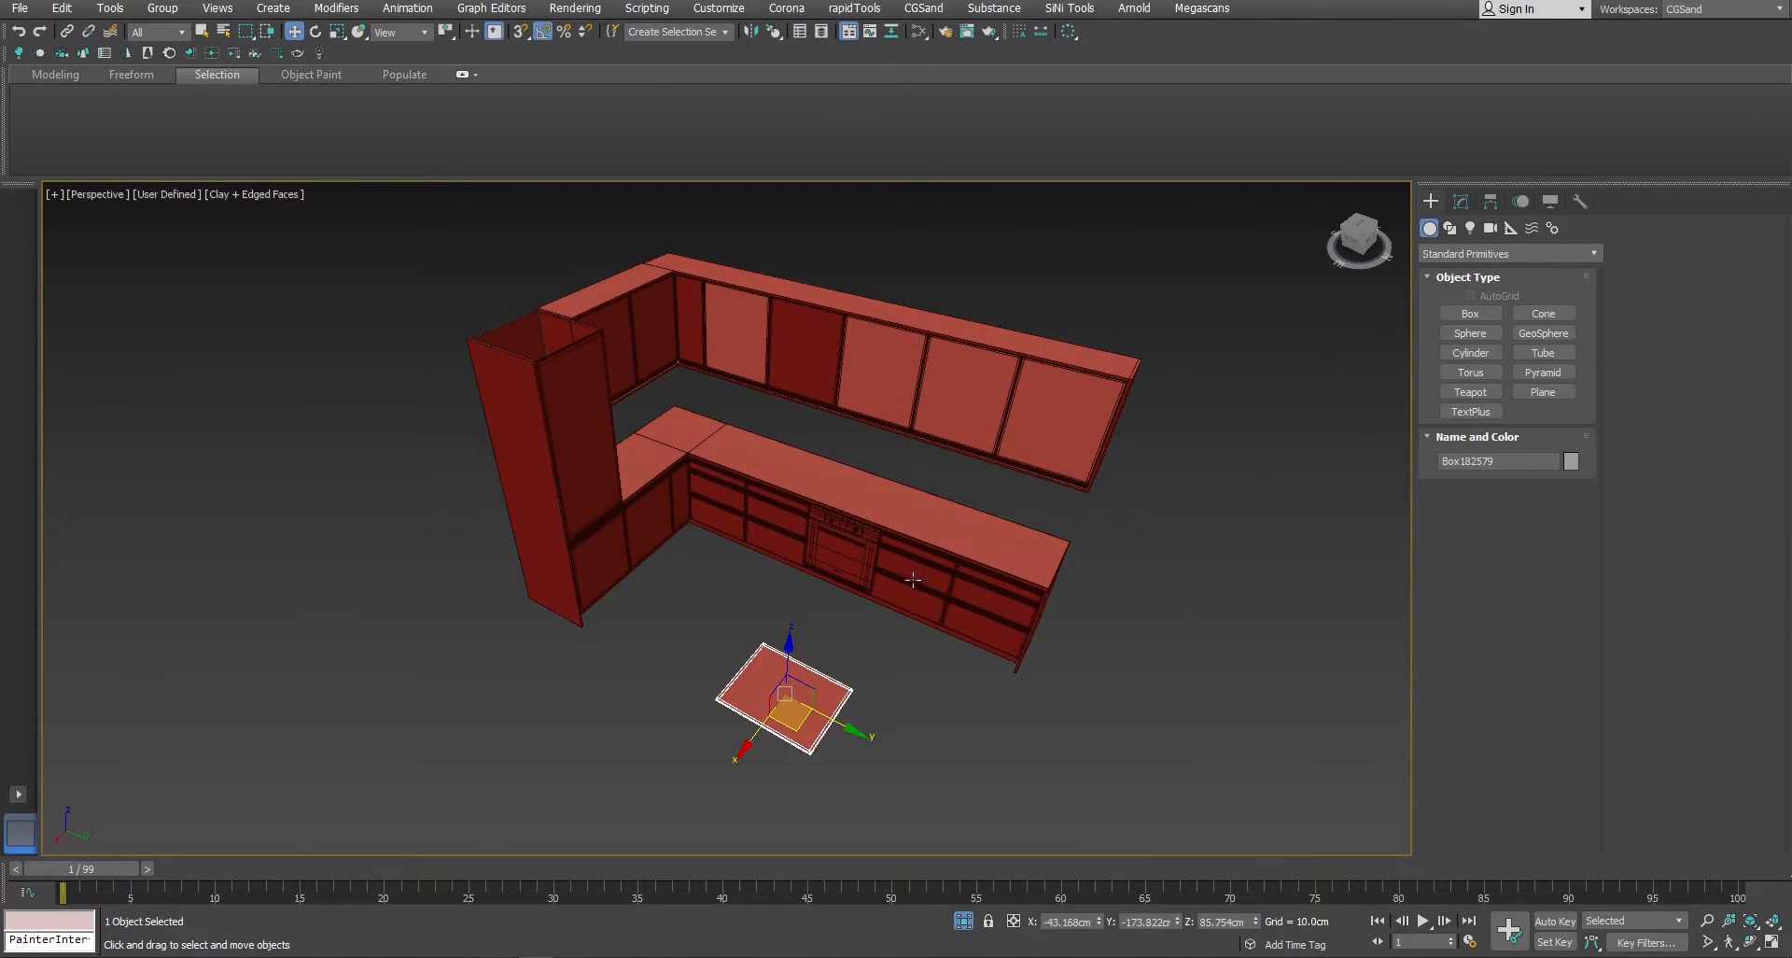
Try Normal Align to snap the loose panel to the wall cabinets, undo it and clear the selection.
alt+middle_drag(880, 720, 930, 688)
key(alt+n)
click(813, 707)
click(877, 590)
click(852, 572)
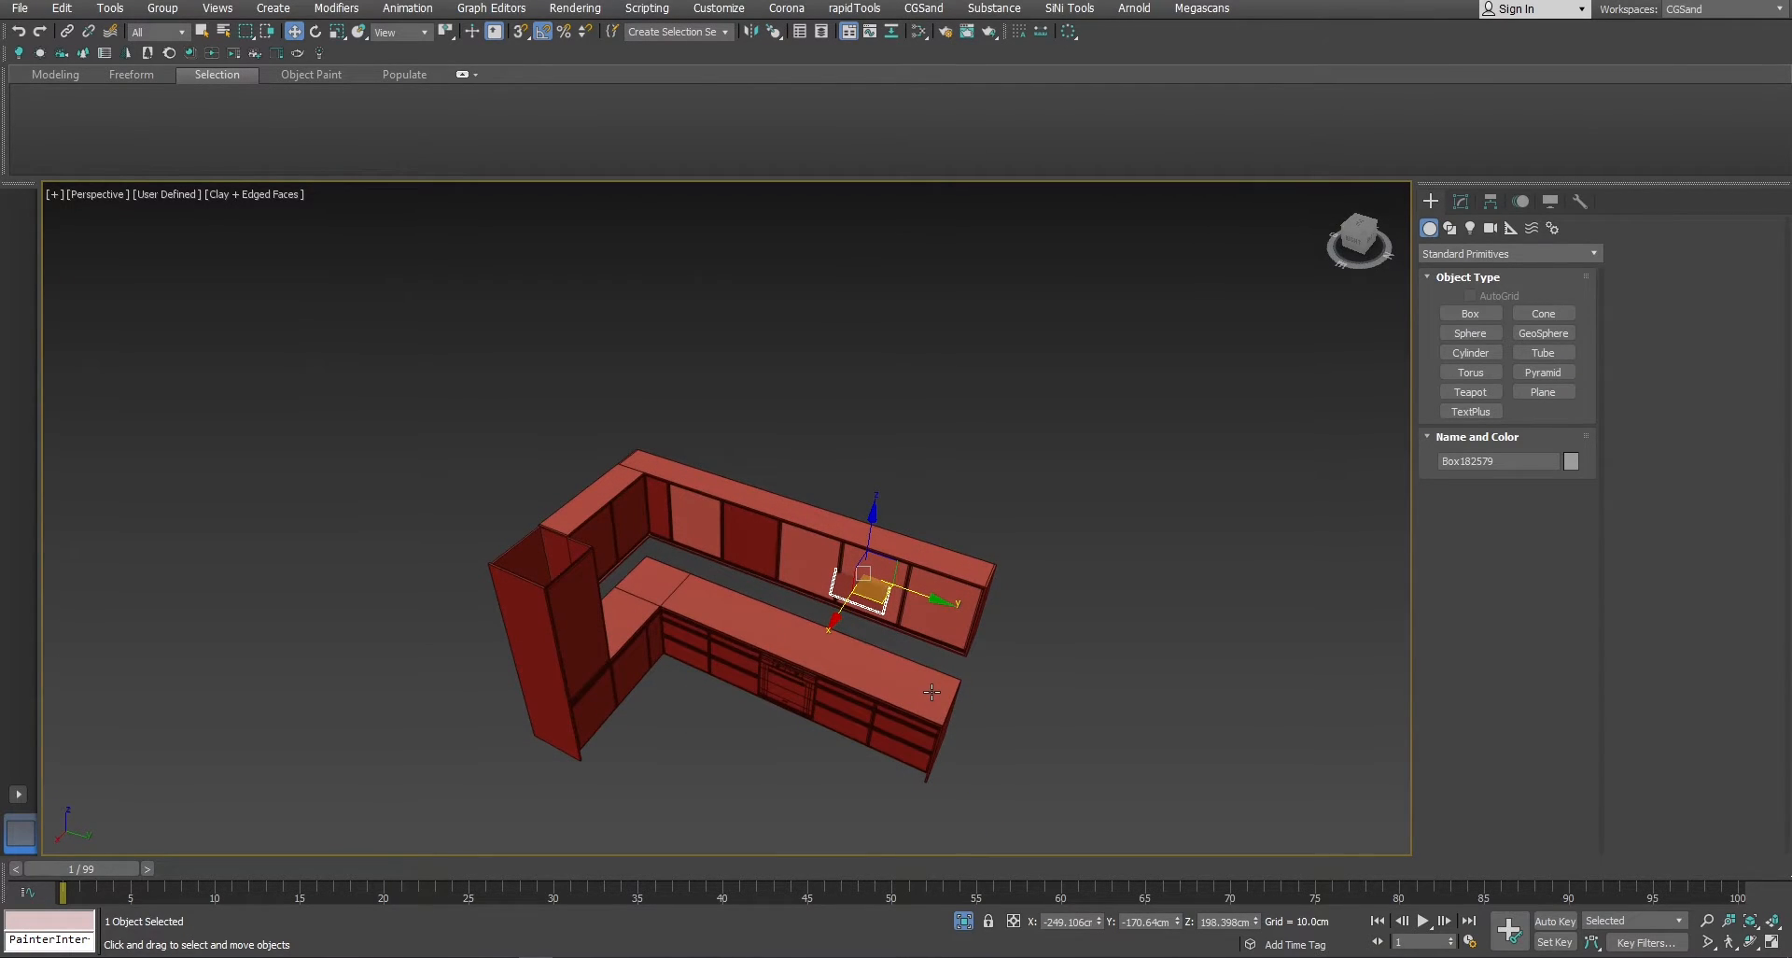
key(ctrl+z)
click(844, 793)
Activate Select and Place for the loose panel and review the placement settings without changing them.
middle_drag(775, 823, 772, 728)
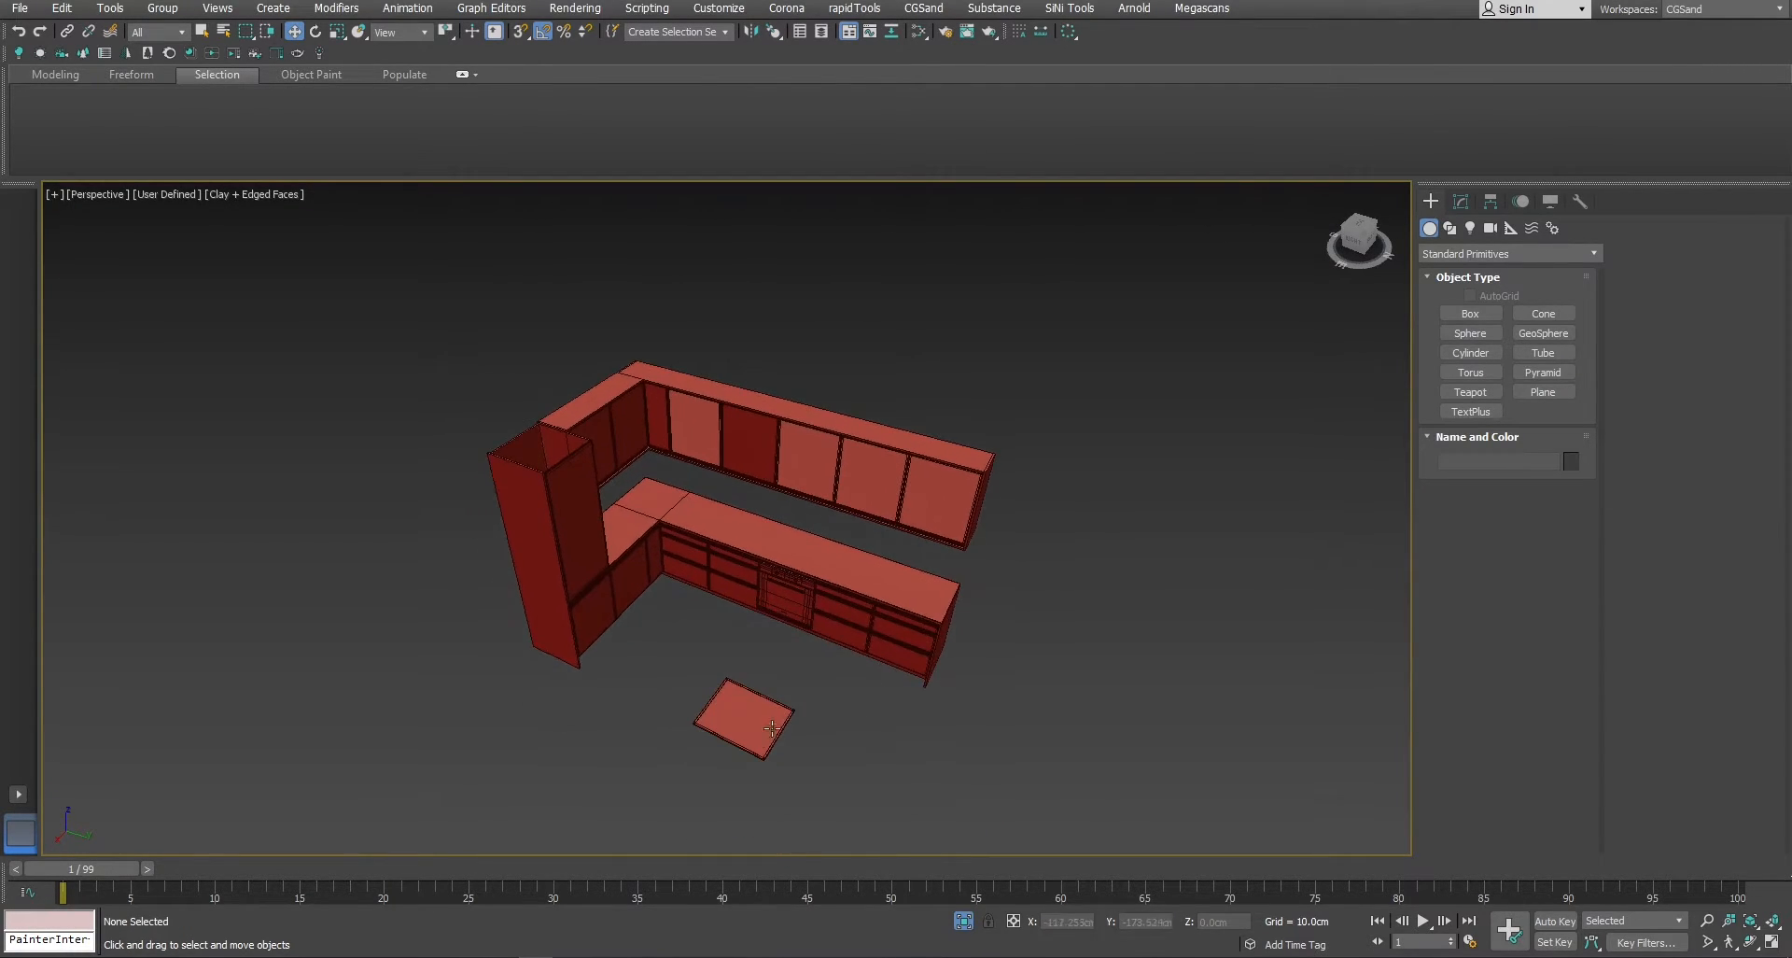
click(746, 725)
click(358, 31)
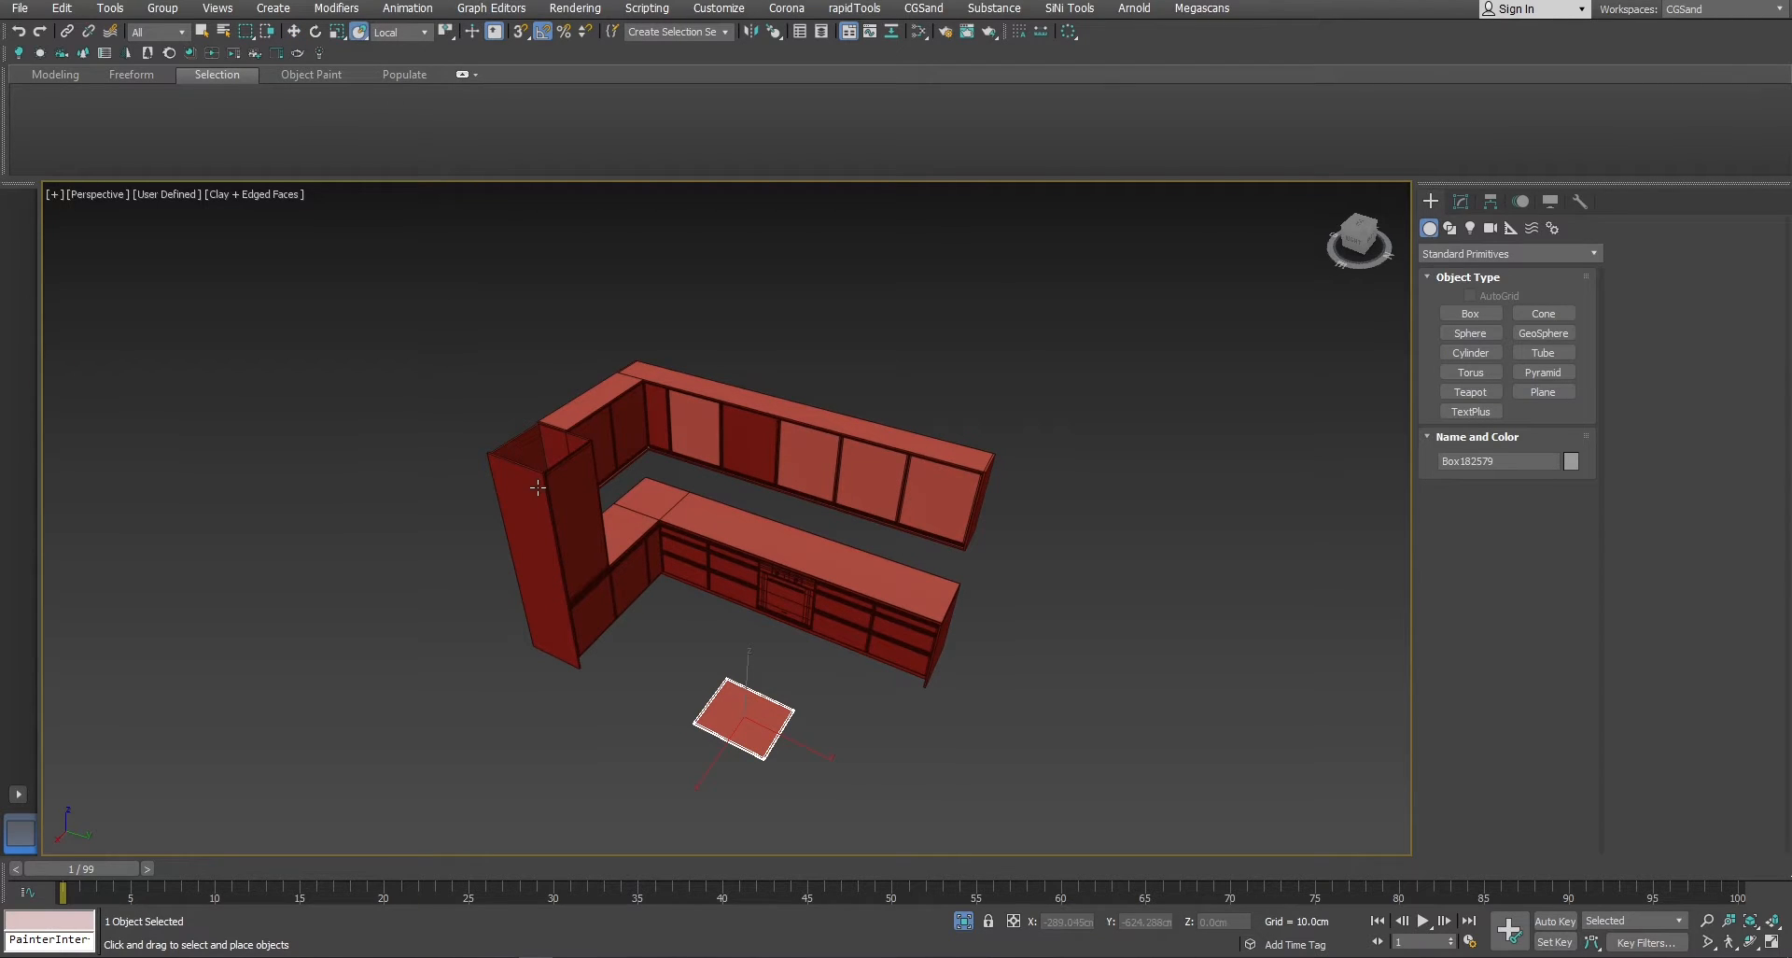
right_click(358, 30)
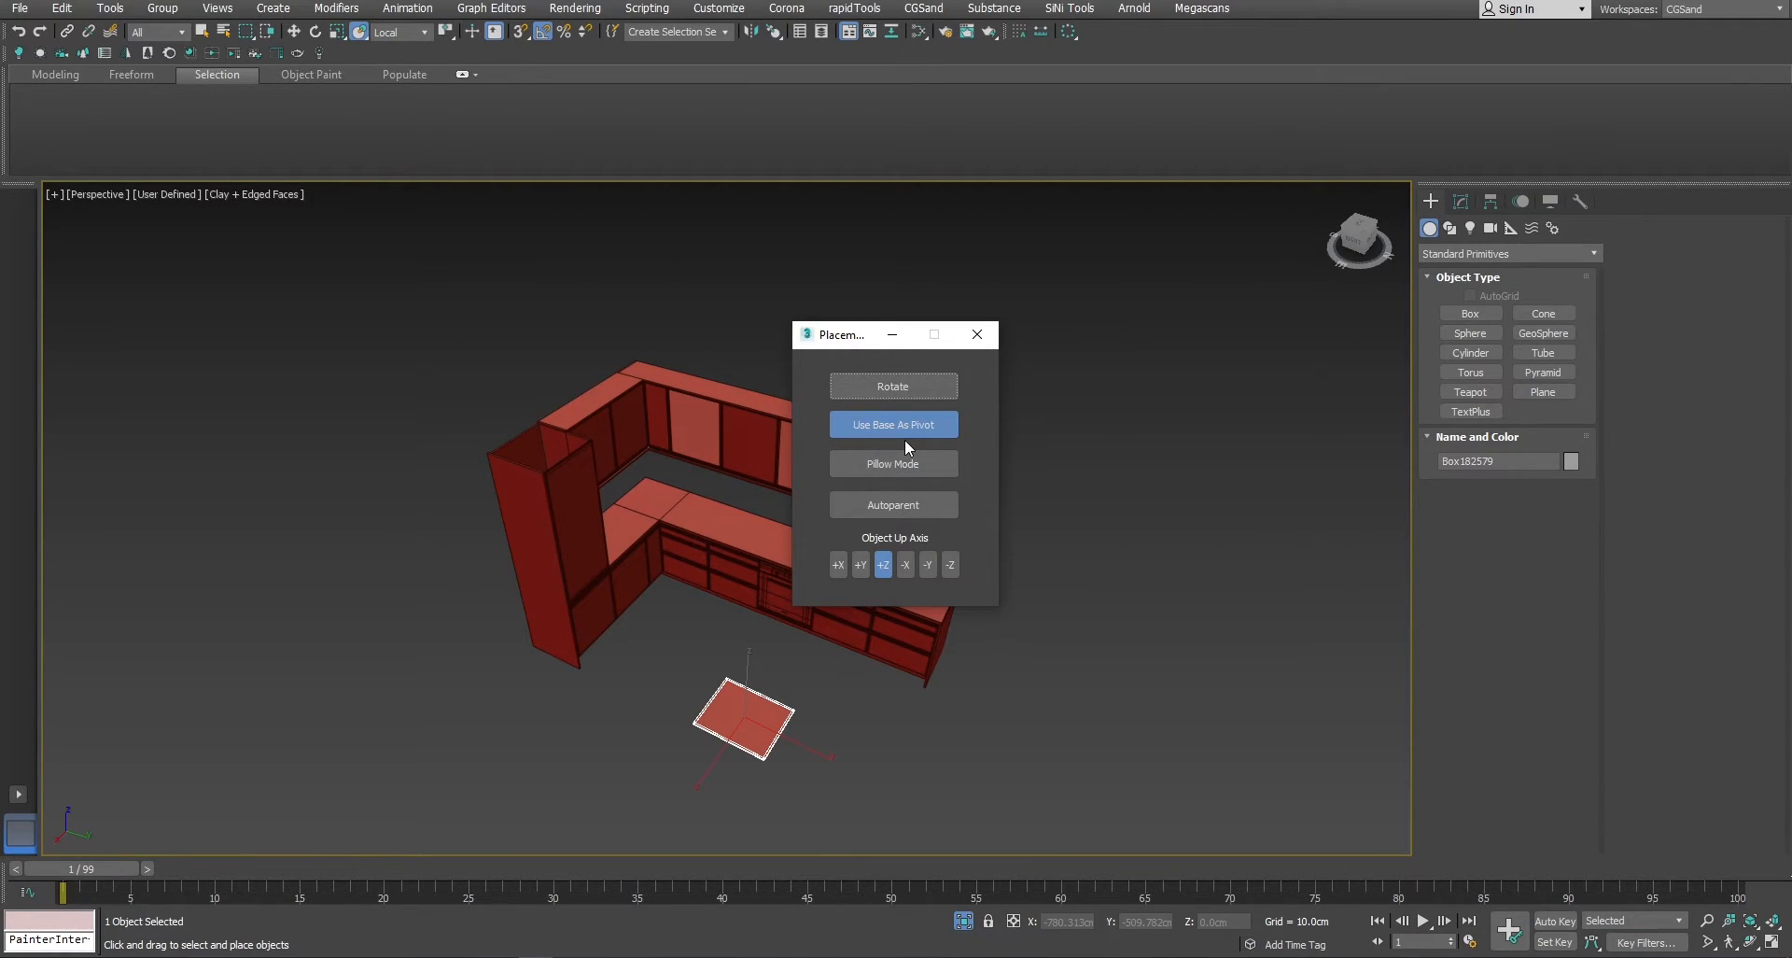
click(978, 335)
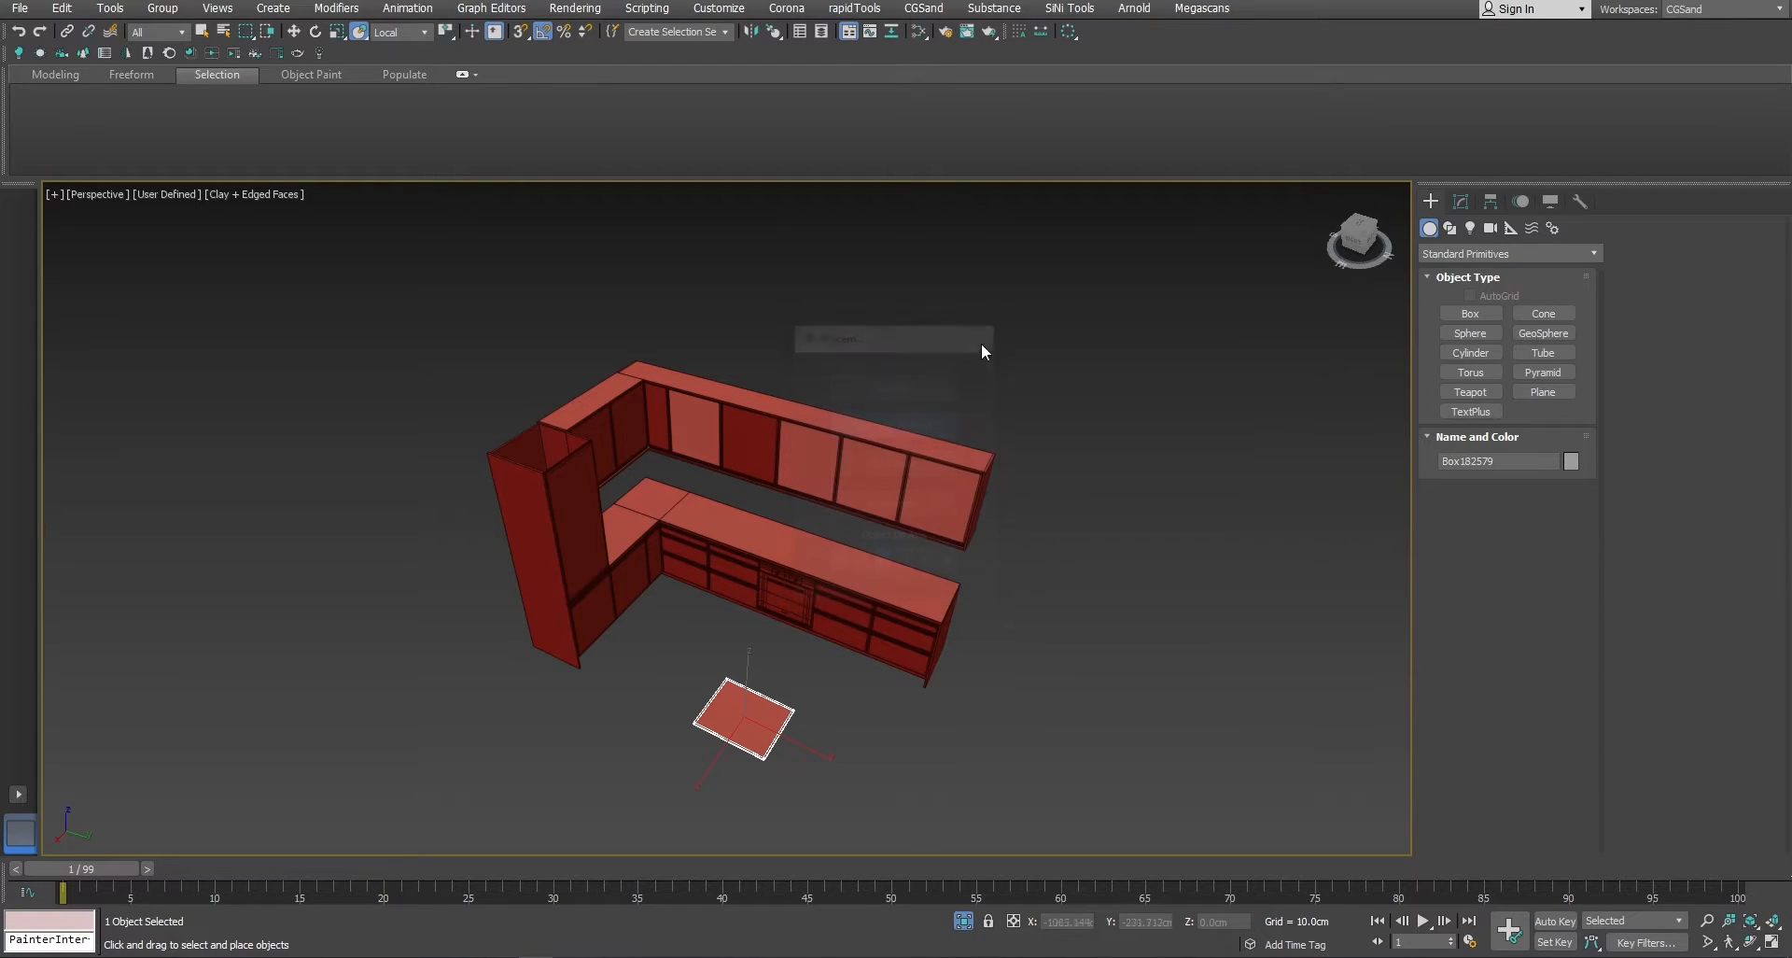
Place the panel on the free end of the countertop, inspect it, and move it back in front of the kitchen.
drag(769, 702, 924, 591)
scroll(938, 616, up, 4)
scroll(937, 602, up, 5)
alt+middle_drag(936, 586, 974, 578)
scroll(975, 578, down, 8)
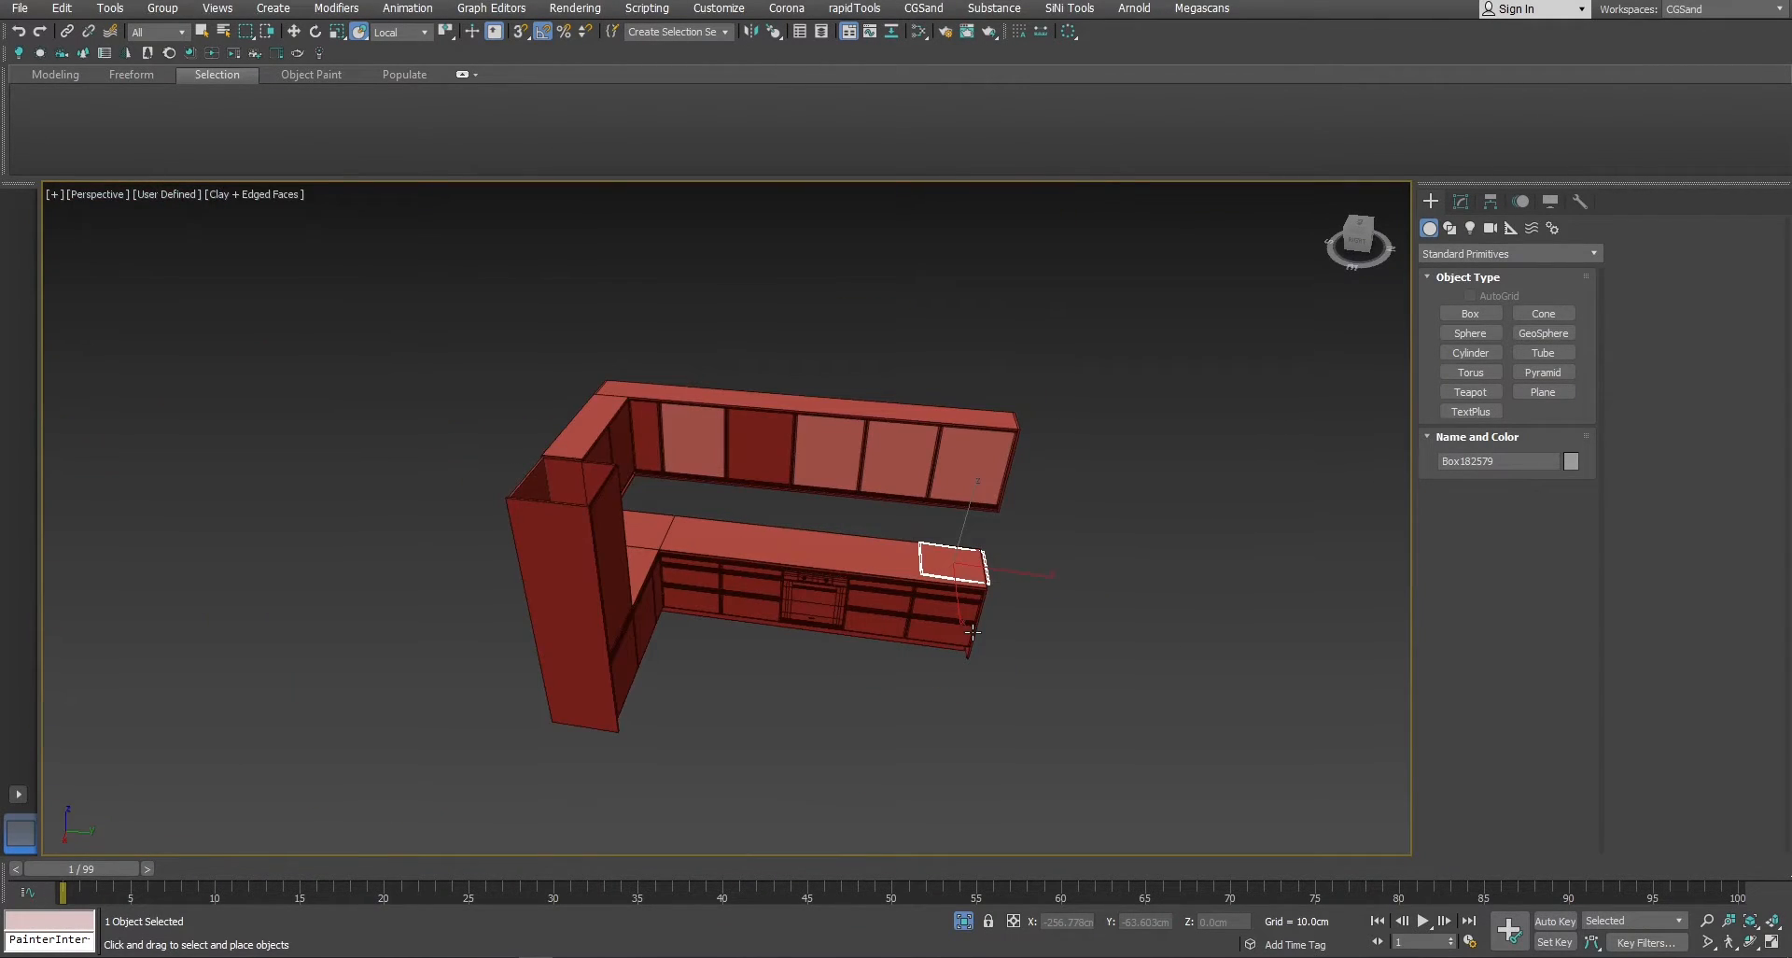
drag(962, 569, 870, 729)
Create a tall test box about 65 cm long on the ground beside the kitchen.
alt+middle_drag(994, 699, 1023, 742)
middle_drag(1023, 741, 884, 636)
click(963, 675)
ctrl+right_click(976, 645)
click(1009, 623)
drag(884, 636, 969, 723)
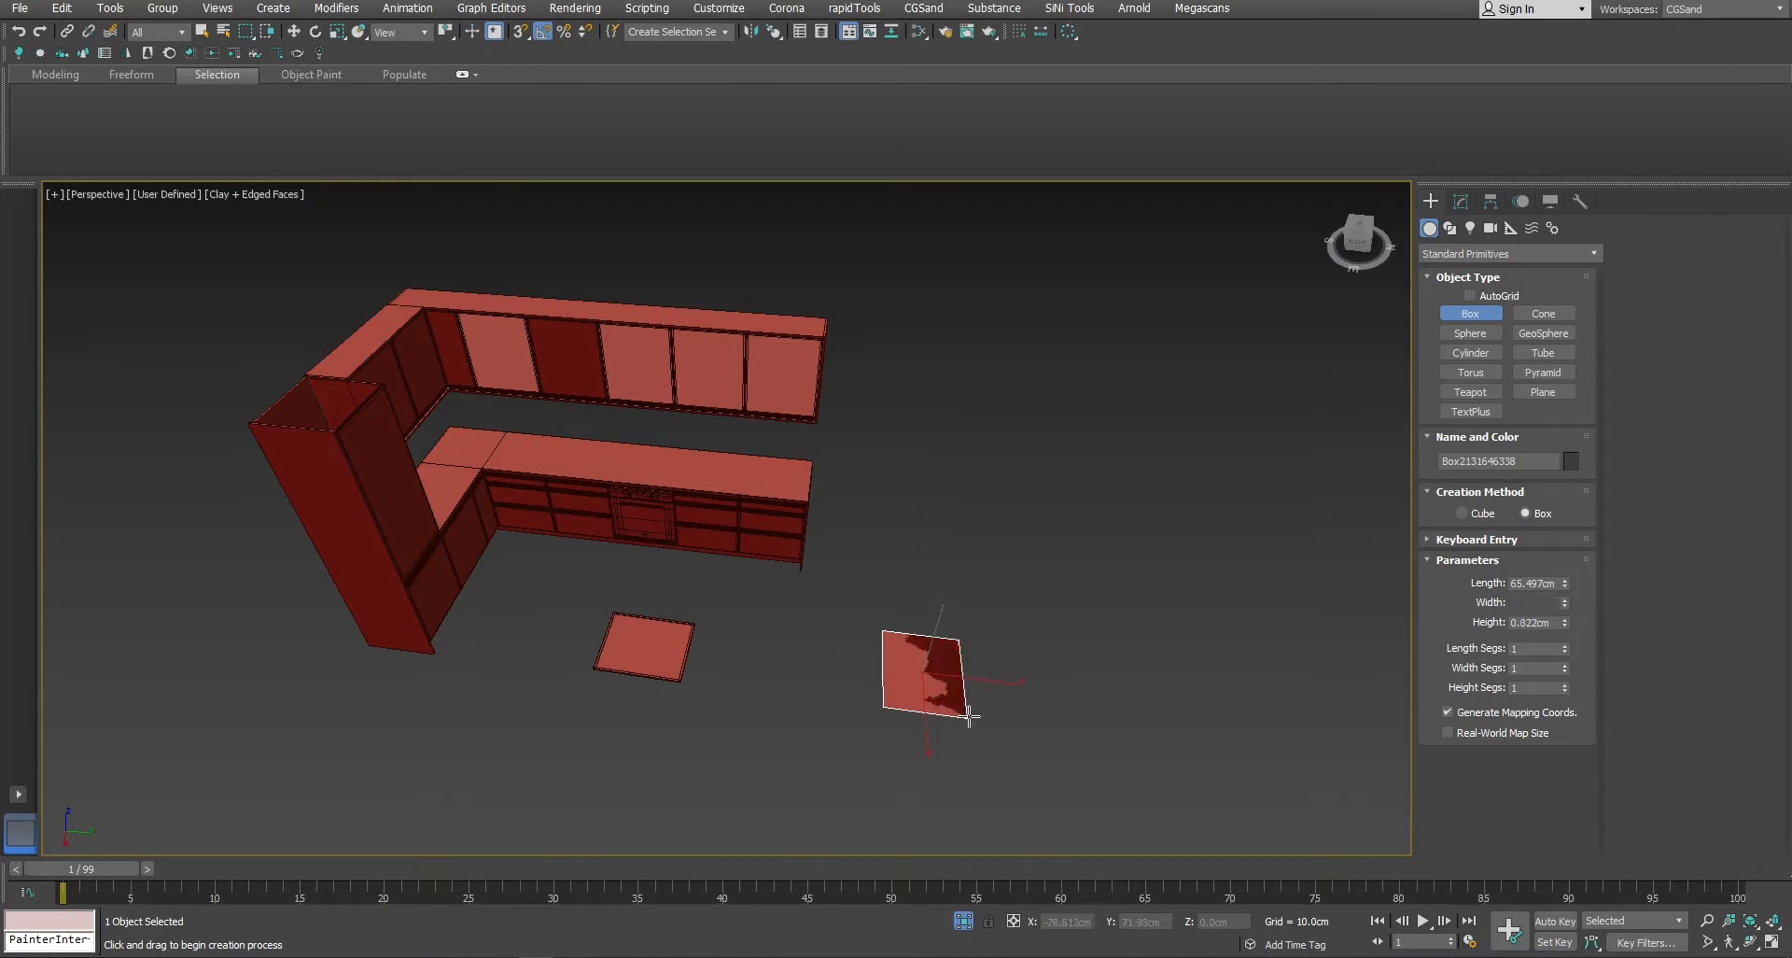
mouse_move(981, 605)
middle_down()
mouse_move(952, 629)
mouse_move(910, 602)
middle_up()
Clone the test box along the Y axis to stand beside the original.
key(w)
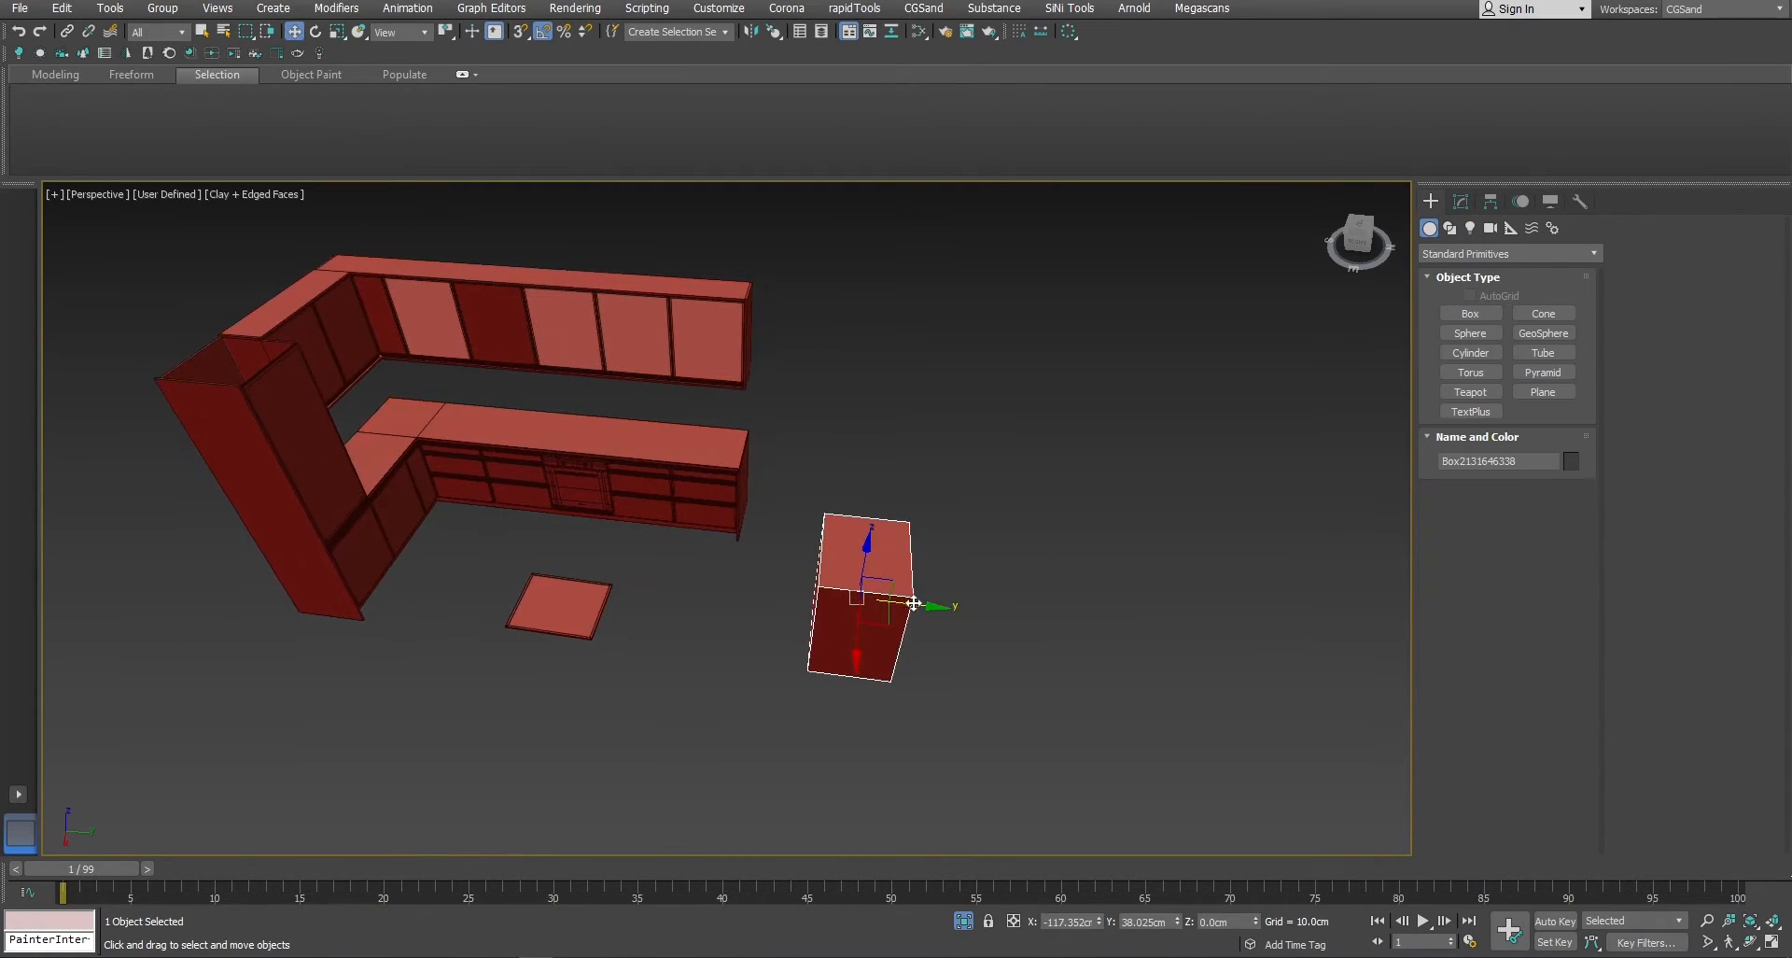
shift+drag(910, 602, 1050, 616)
click(898, 555)
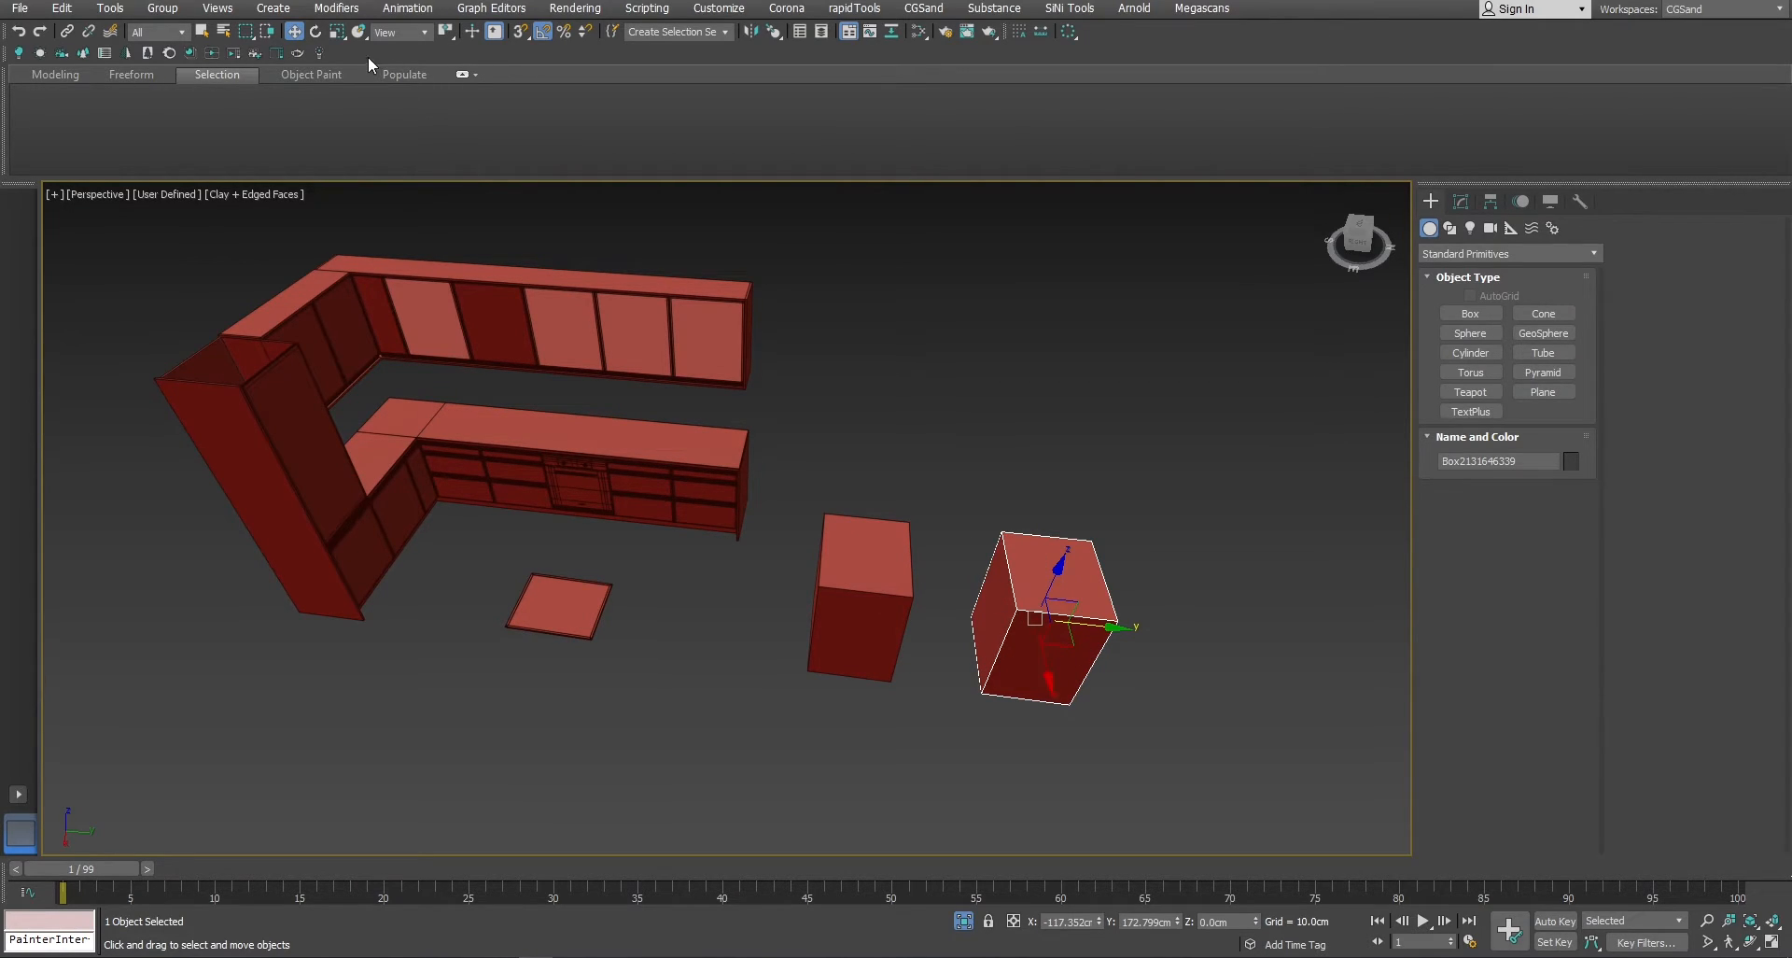
Place the copied box on top of the original with Select and Place, and check their contact in the Front view.
click(361, 33)
drag(999, 698, 872, 552)
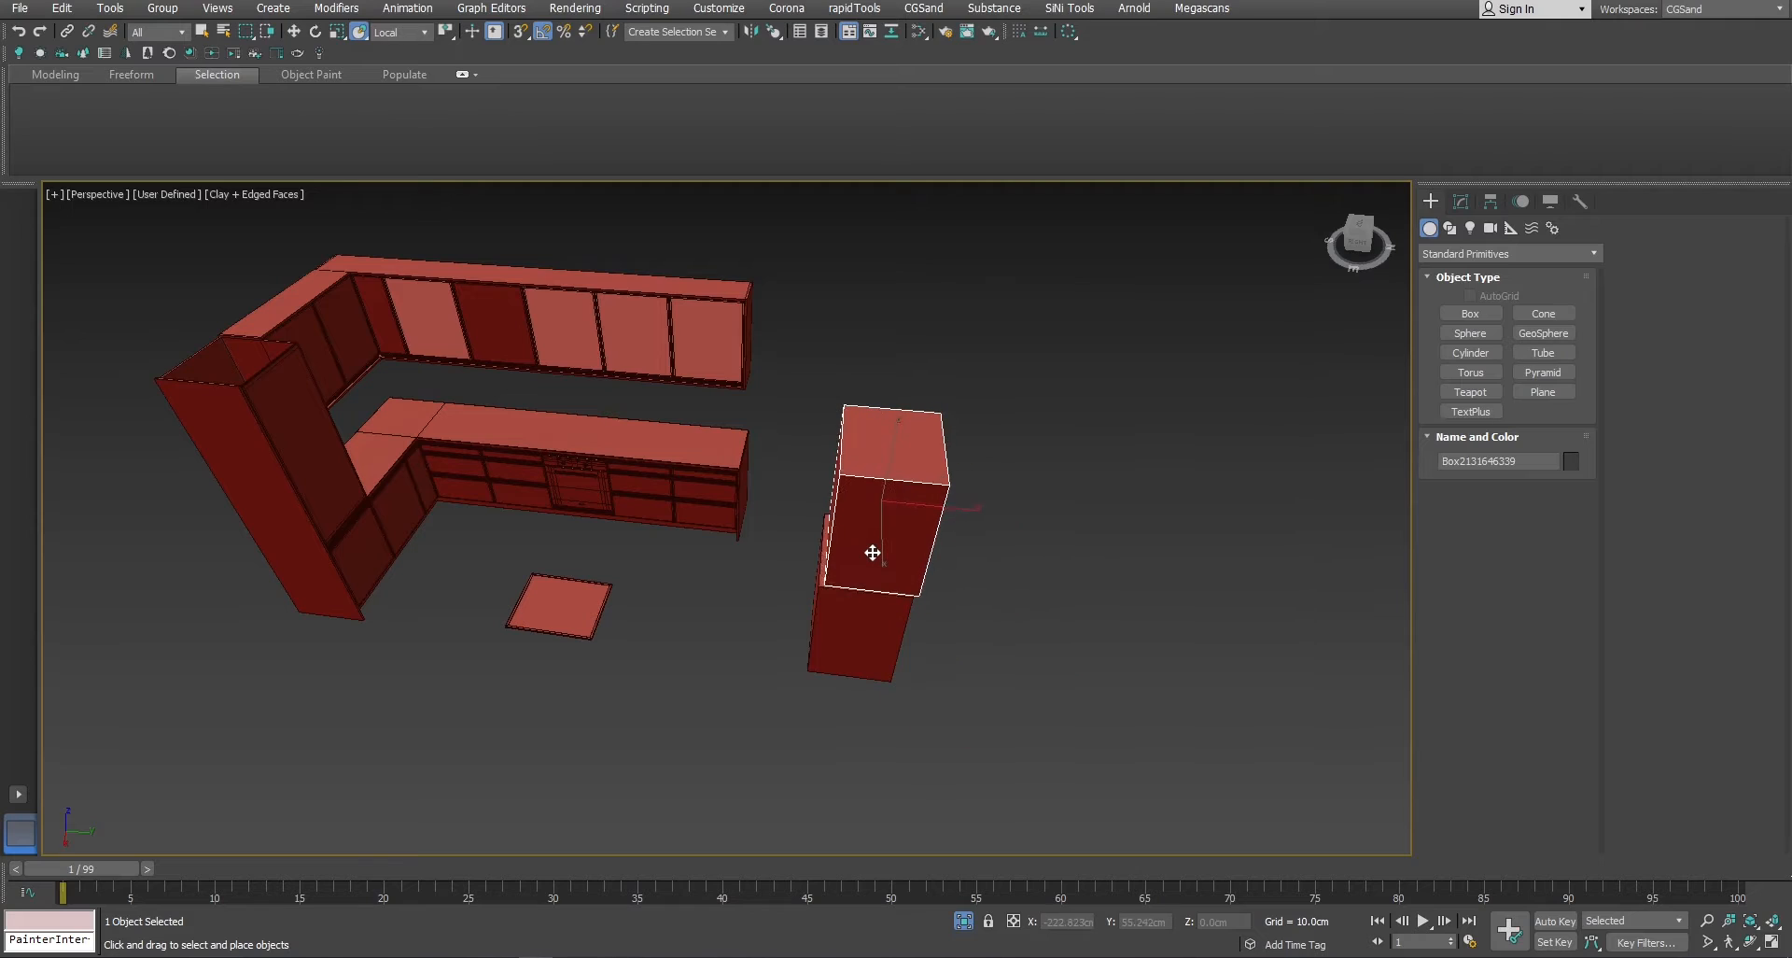
key(alt+w)
key(alt+w)
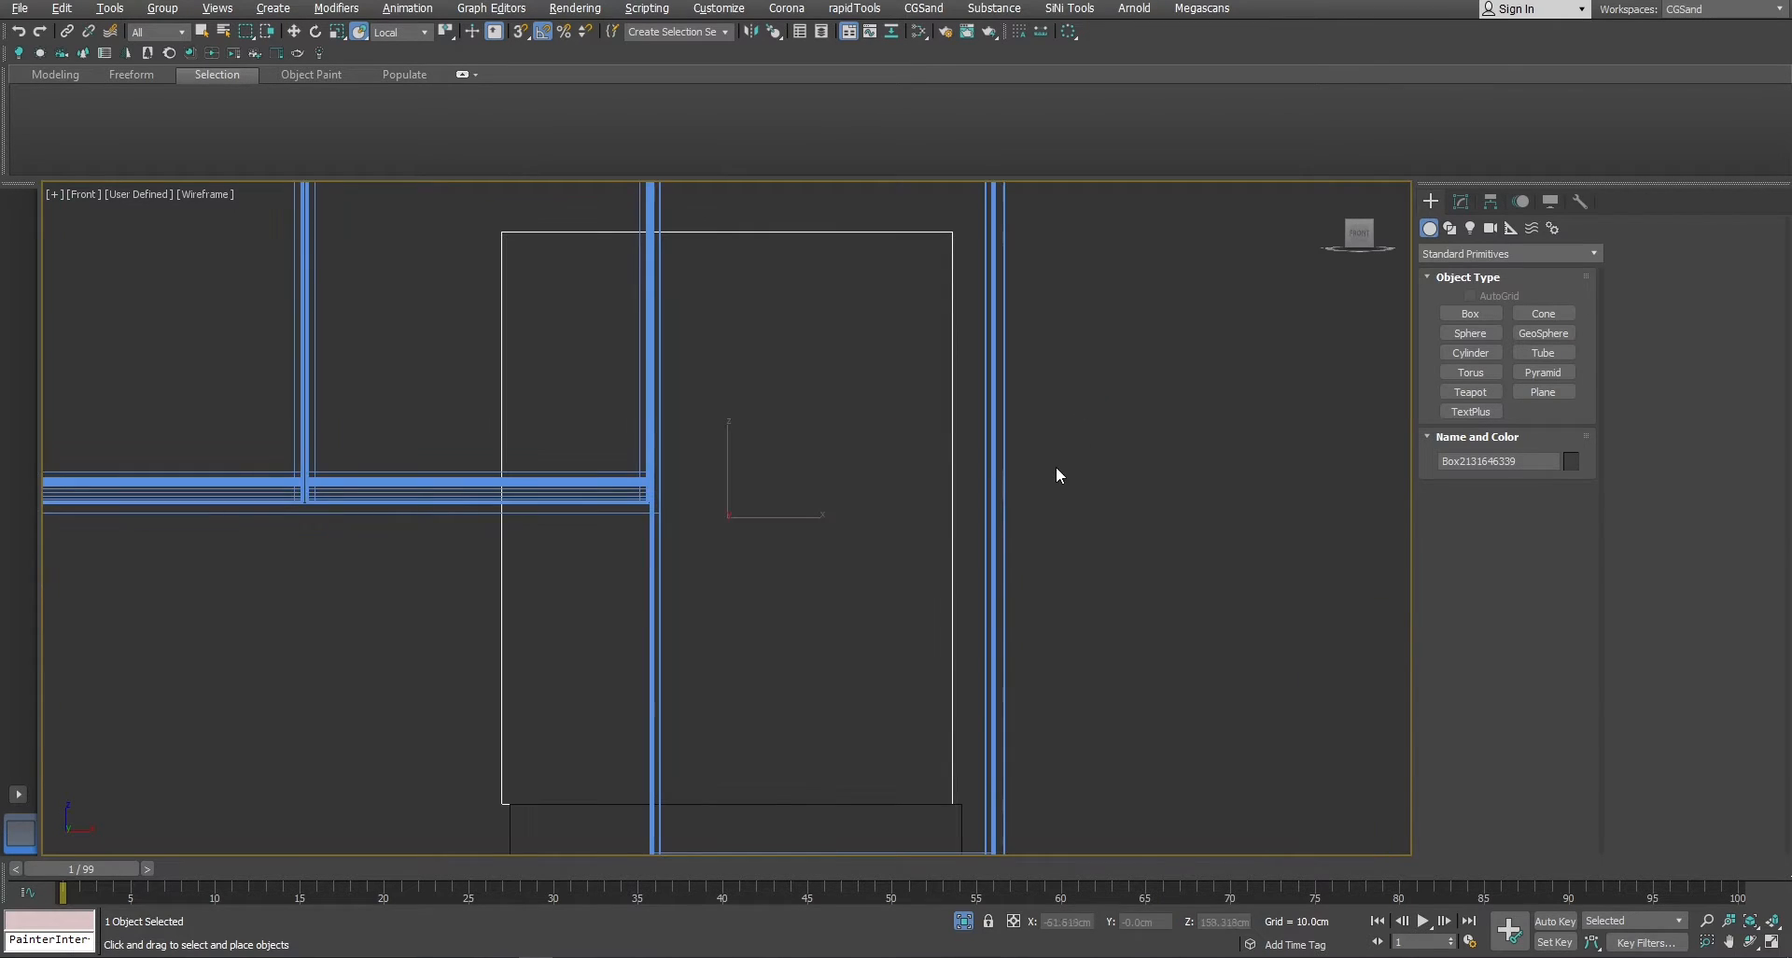
scroll(877, 580, down, 3)
scroll(854, 574, up, 6)
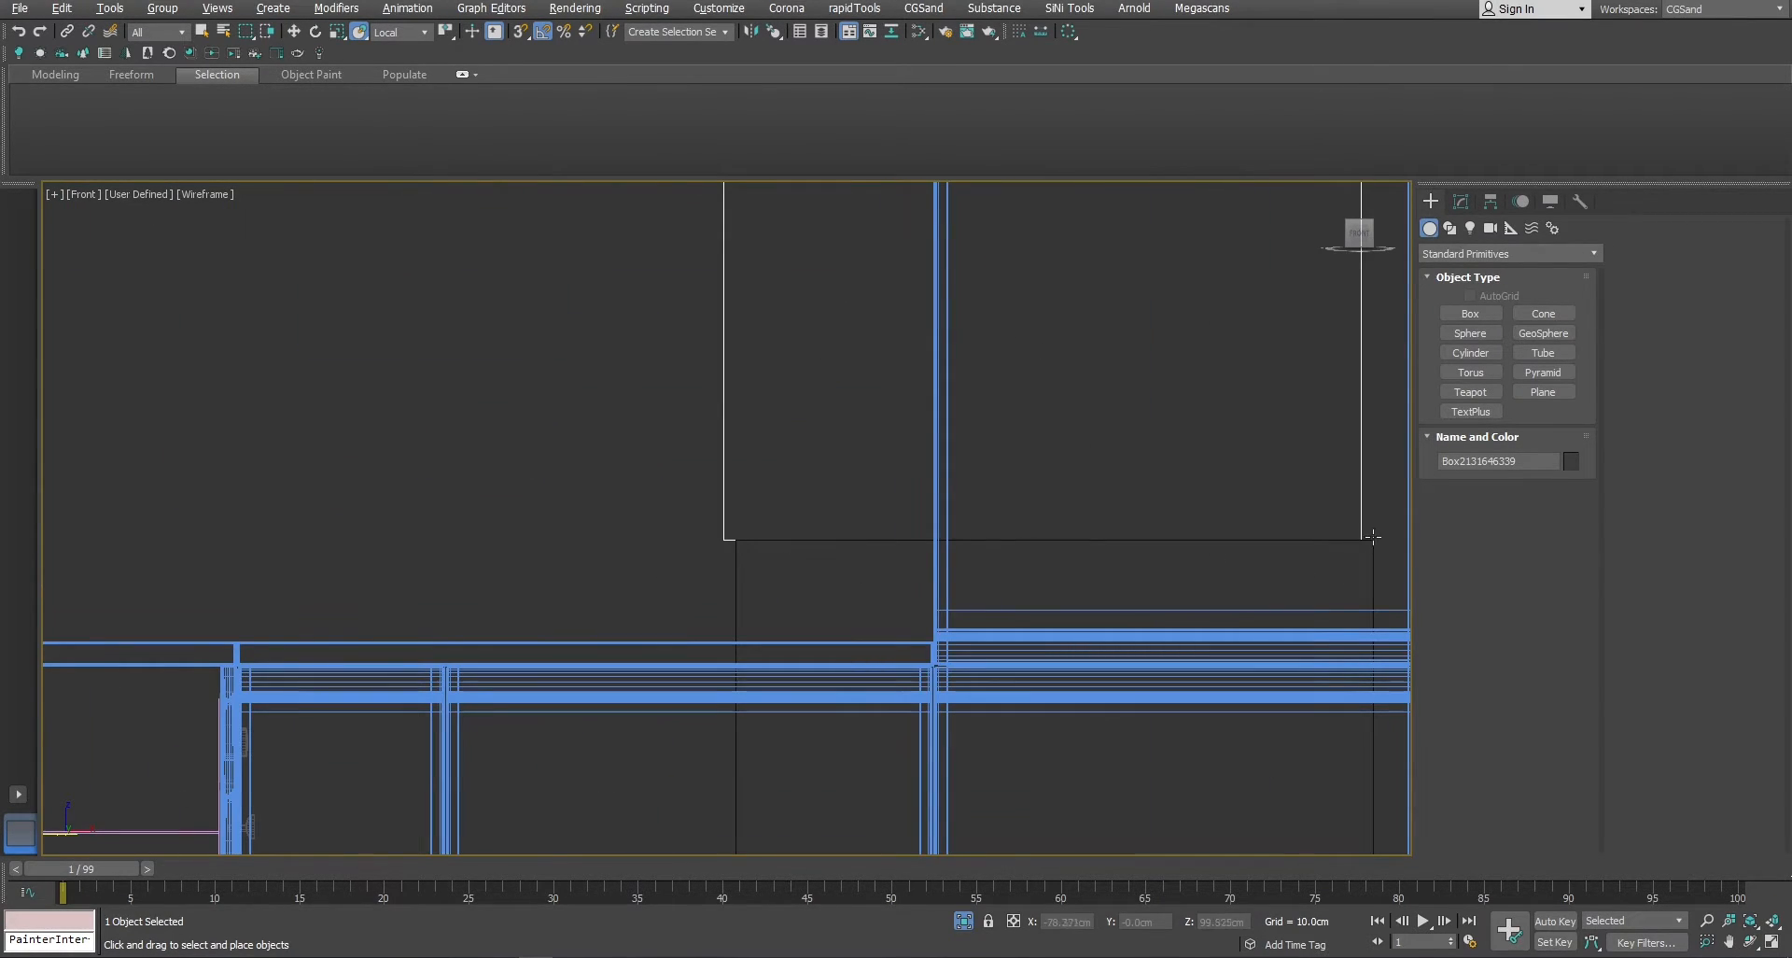
key(alt+w)
middle_click(1178, 651)
key(alt+w)
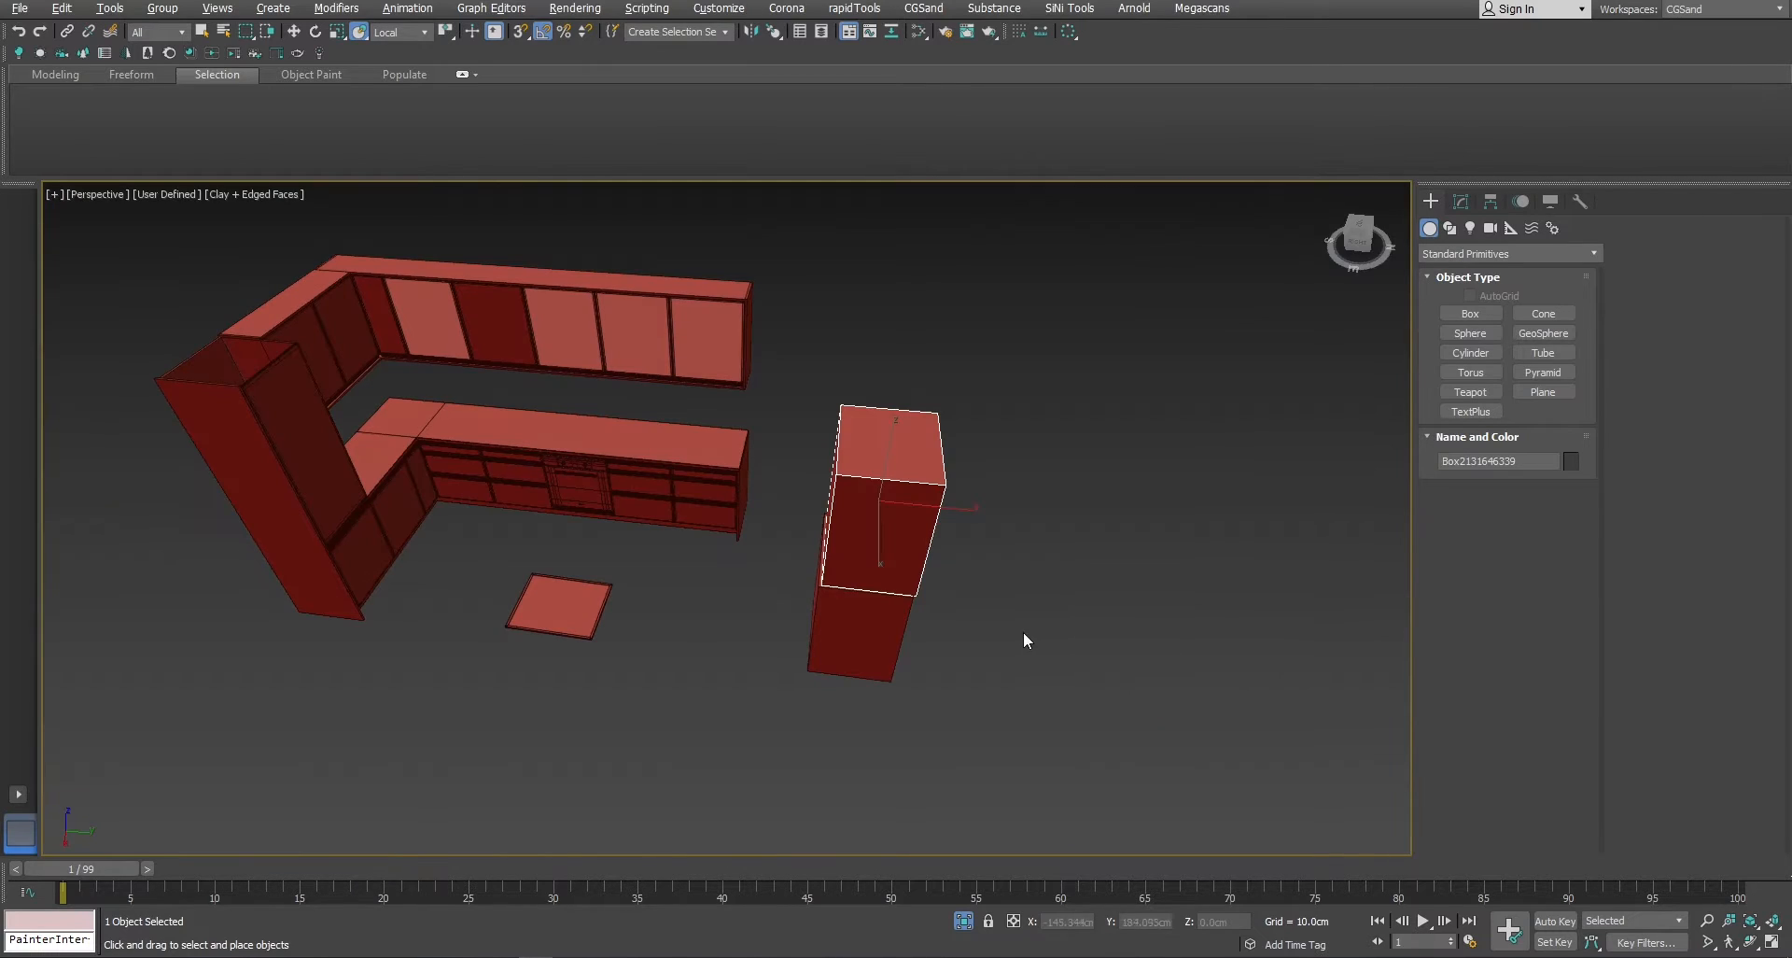
Move the copied box off the original along the Y axis and rotate it to an arbitrary tilt.
middle_drag(893, 594, 867, 538)
key(w)
drag(895, 451, 1214, 474)
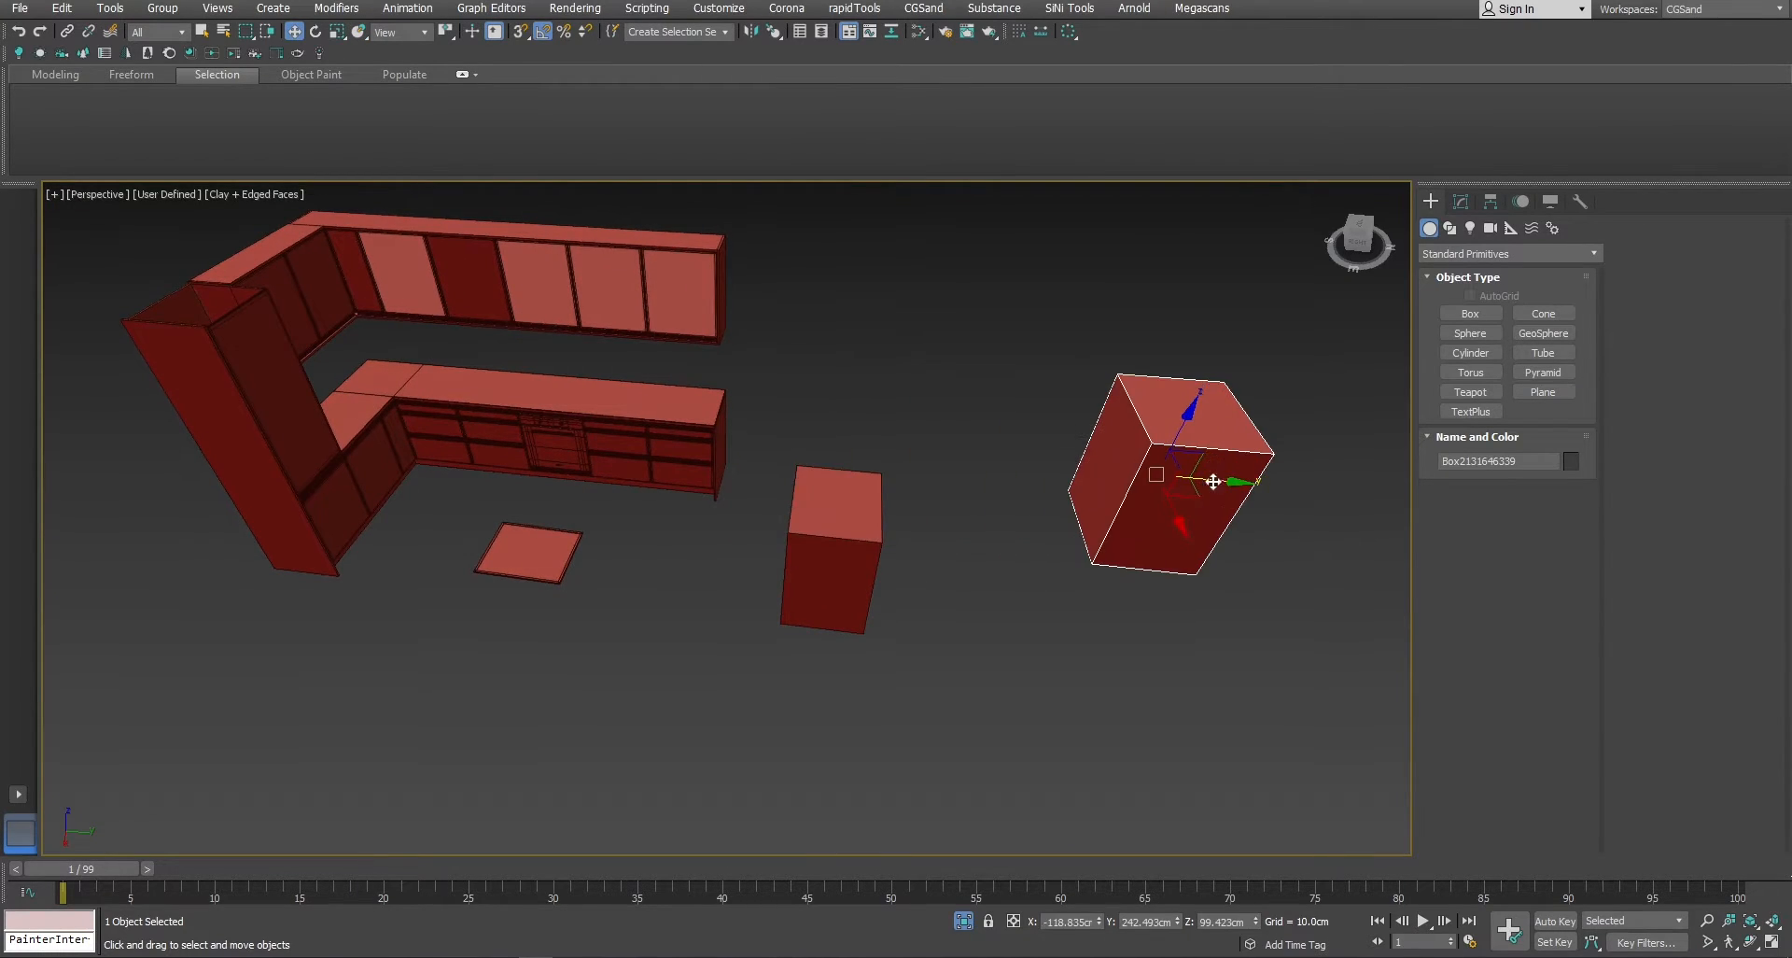
middle_drag(1214, 474, 1131, 450)
key(e)
drag(1102, 454, 1089, 591)
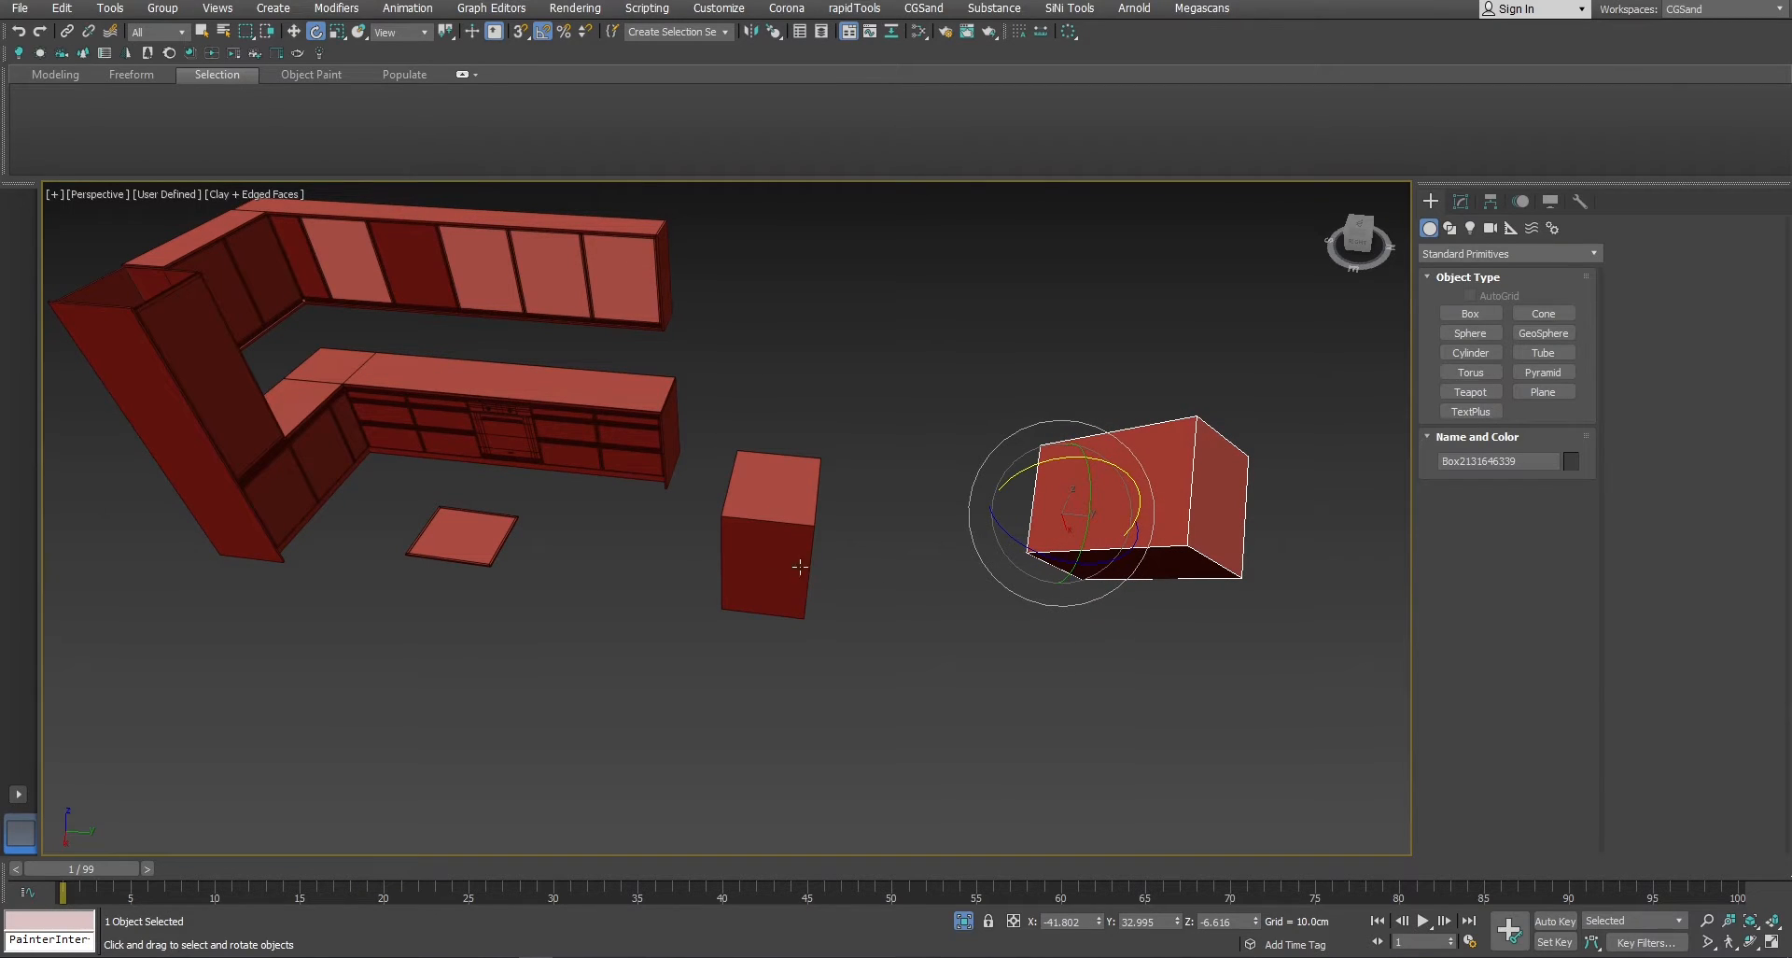
Normal-align a face of the tilted box to the top face of the standing box, with zero offsets.
alt+middle_drag(799, 567, 1073, 539)
key(alt+n)
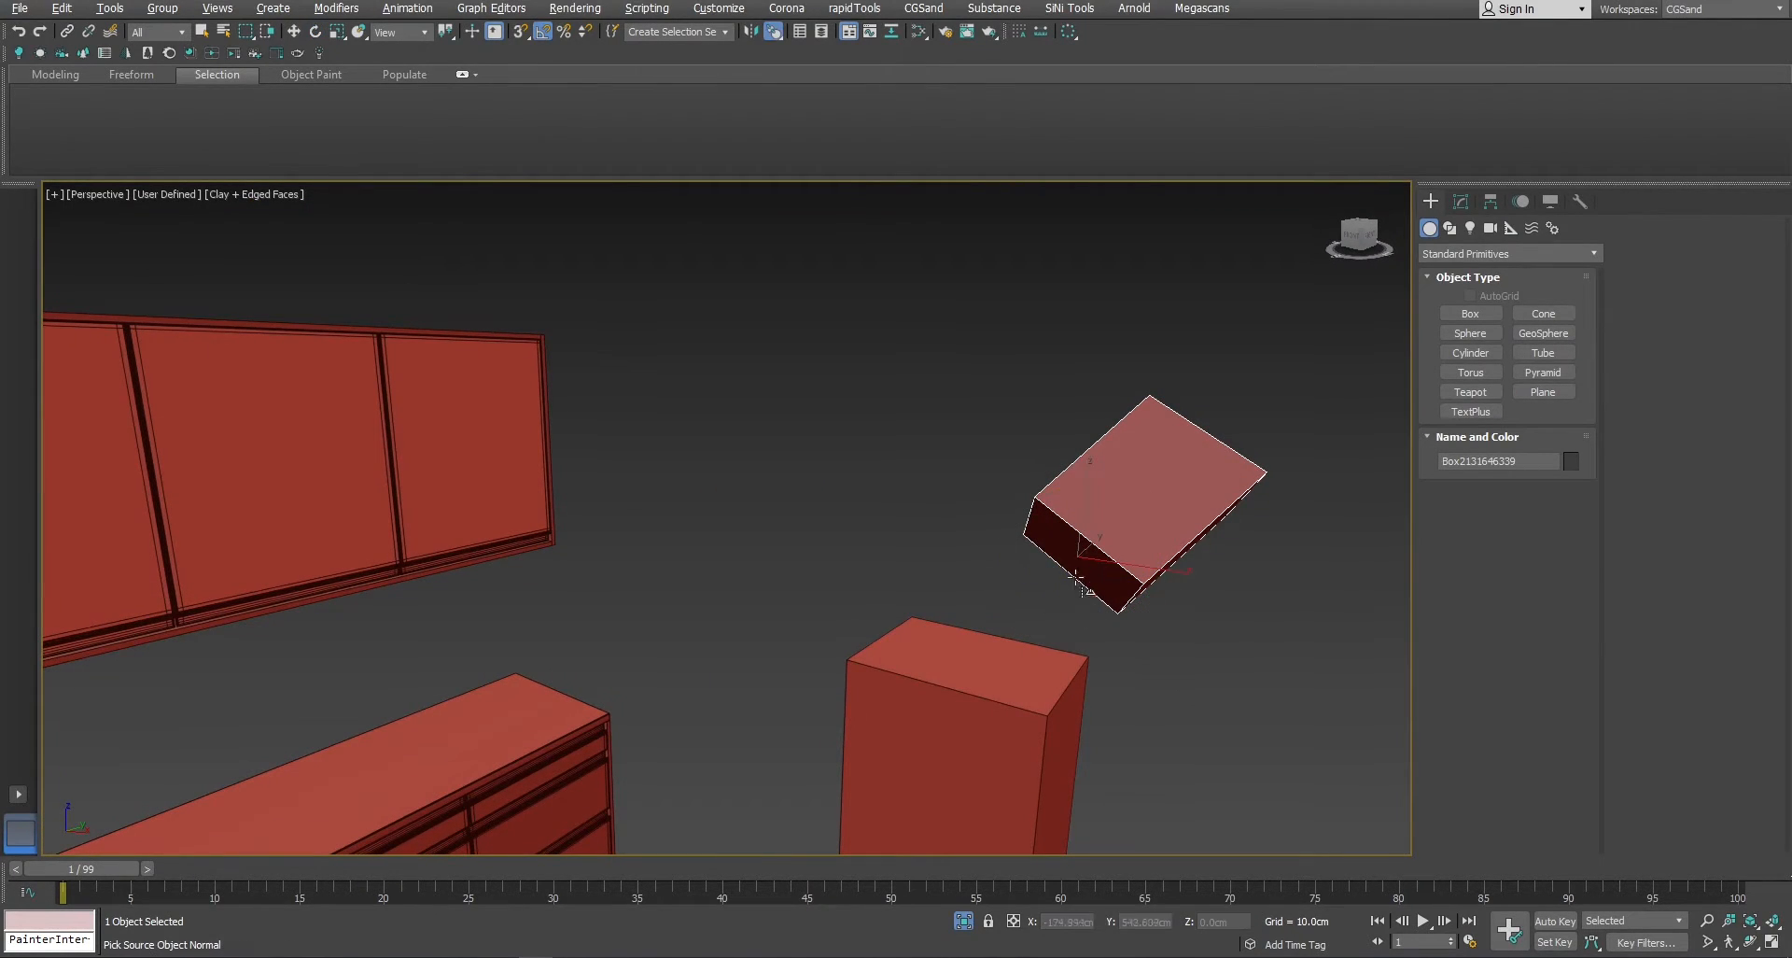
click(1079, 580)
click(989, 664)
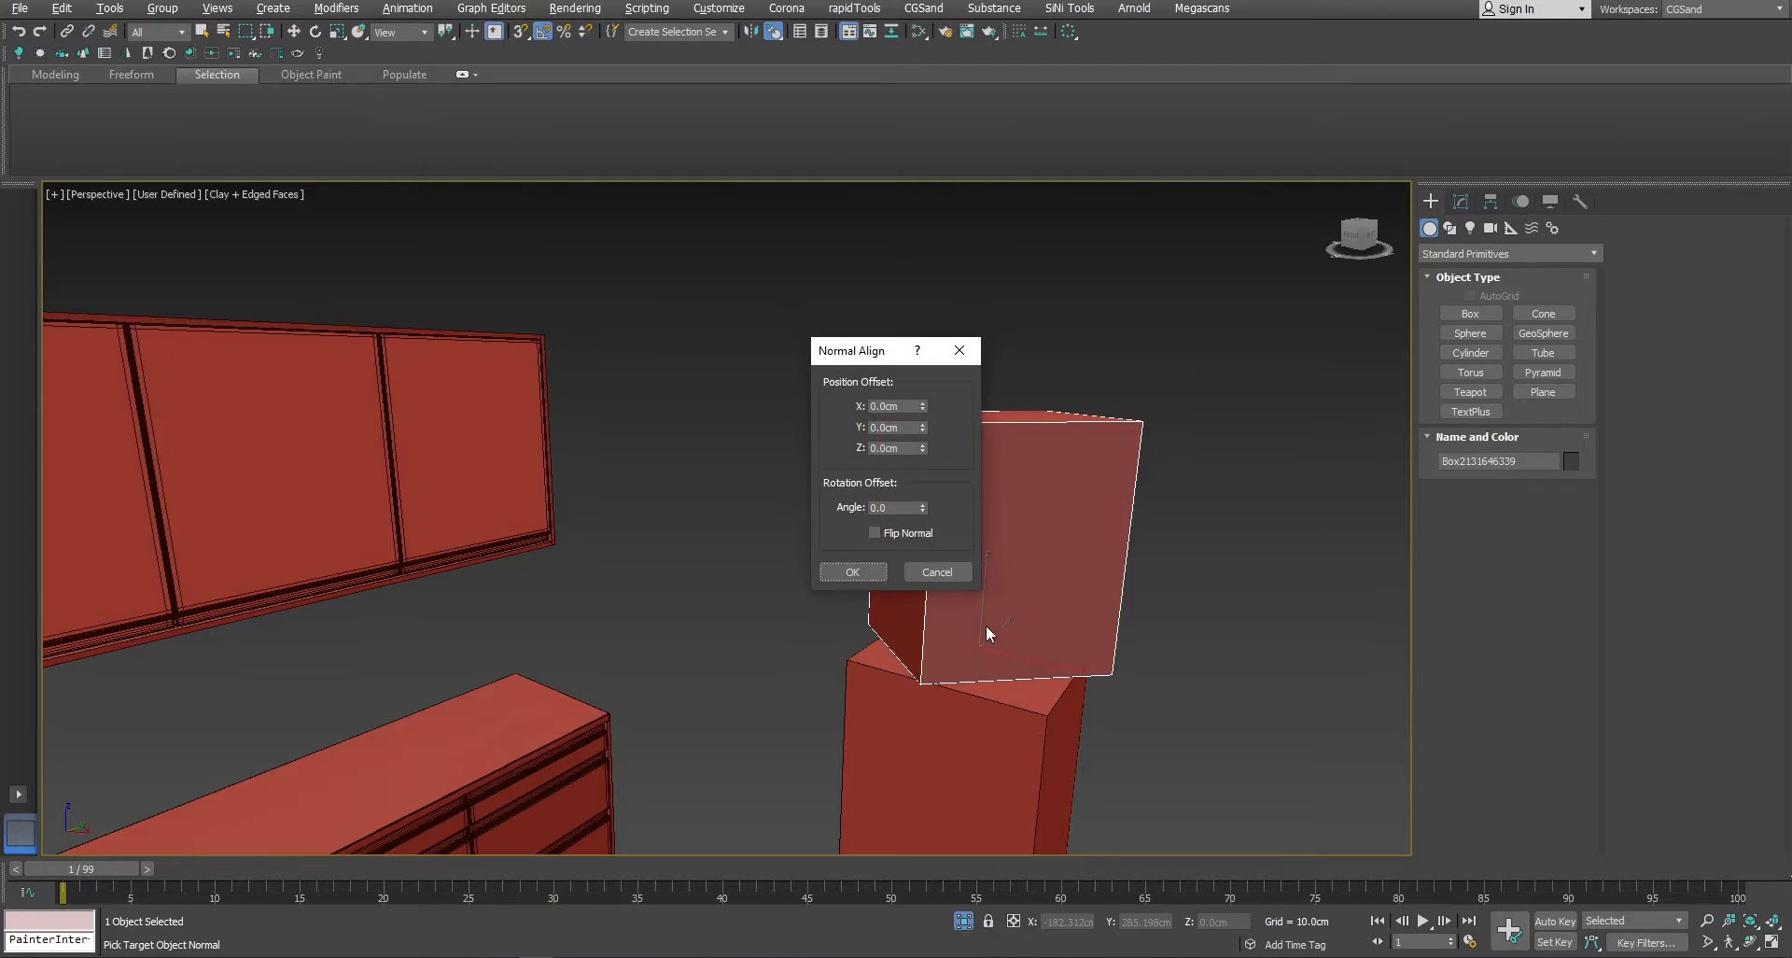
click(857, 573)
Select both stacked test boxes and delete them.
alt+middle_drag(1131, 639, 824, 710)
scroll(824, 709, down, 3)
alt+middle_drag(604, 708, 577, 737)
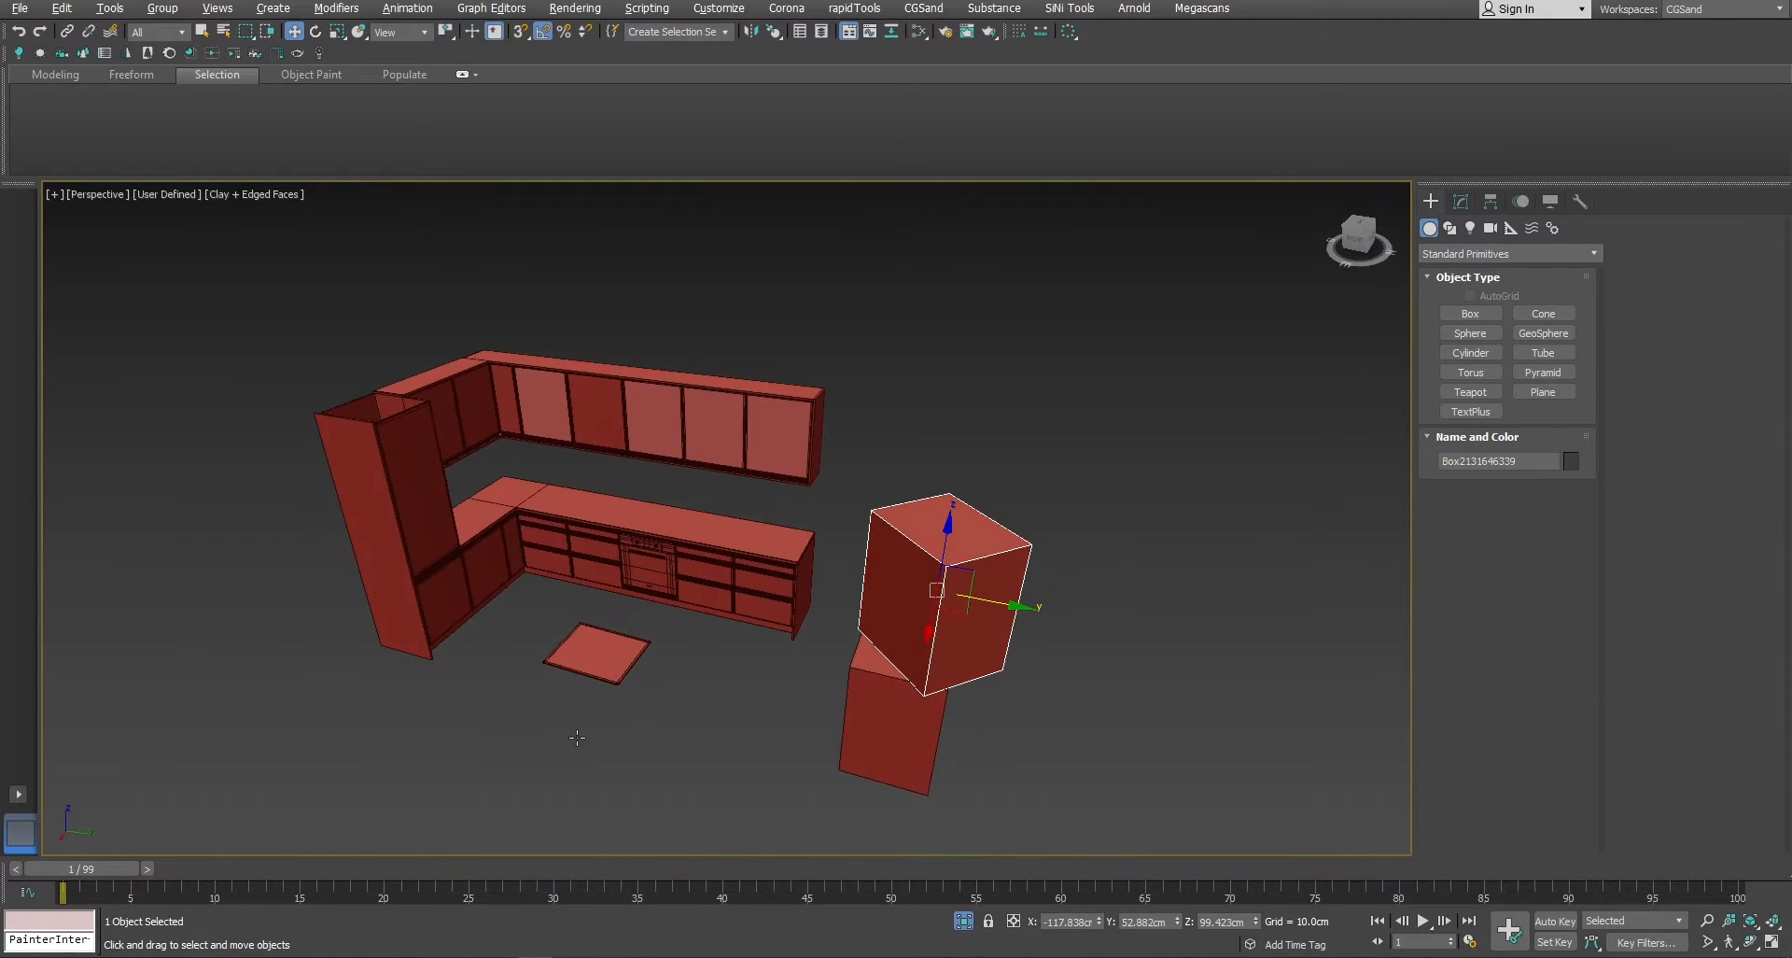
alt+middle_drag(739, 696, 804, 713)
drag(805, 713, 861, 589)
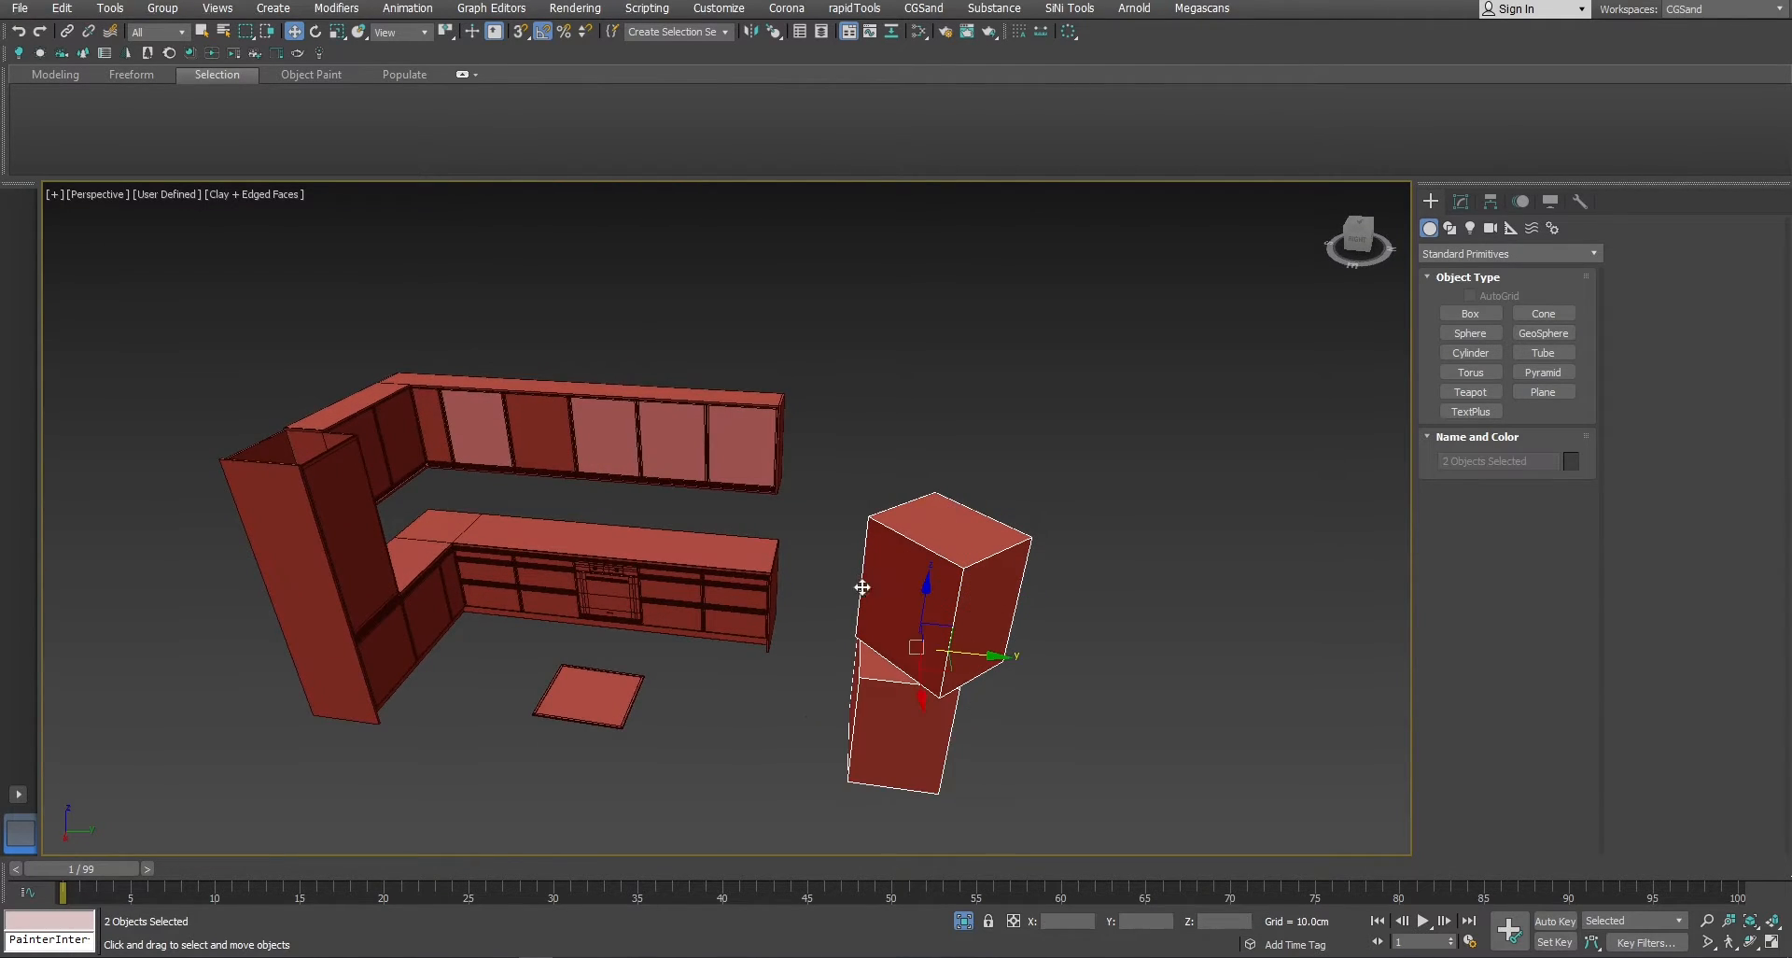
Examine the underside and top of the loose panel from several angles.
alt+middle_drag(739, 686, 756, 516)
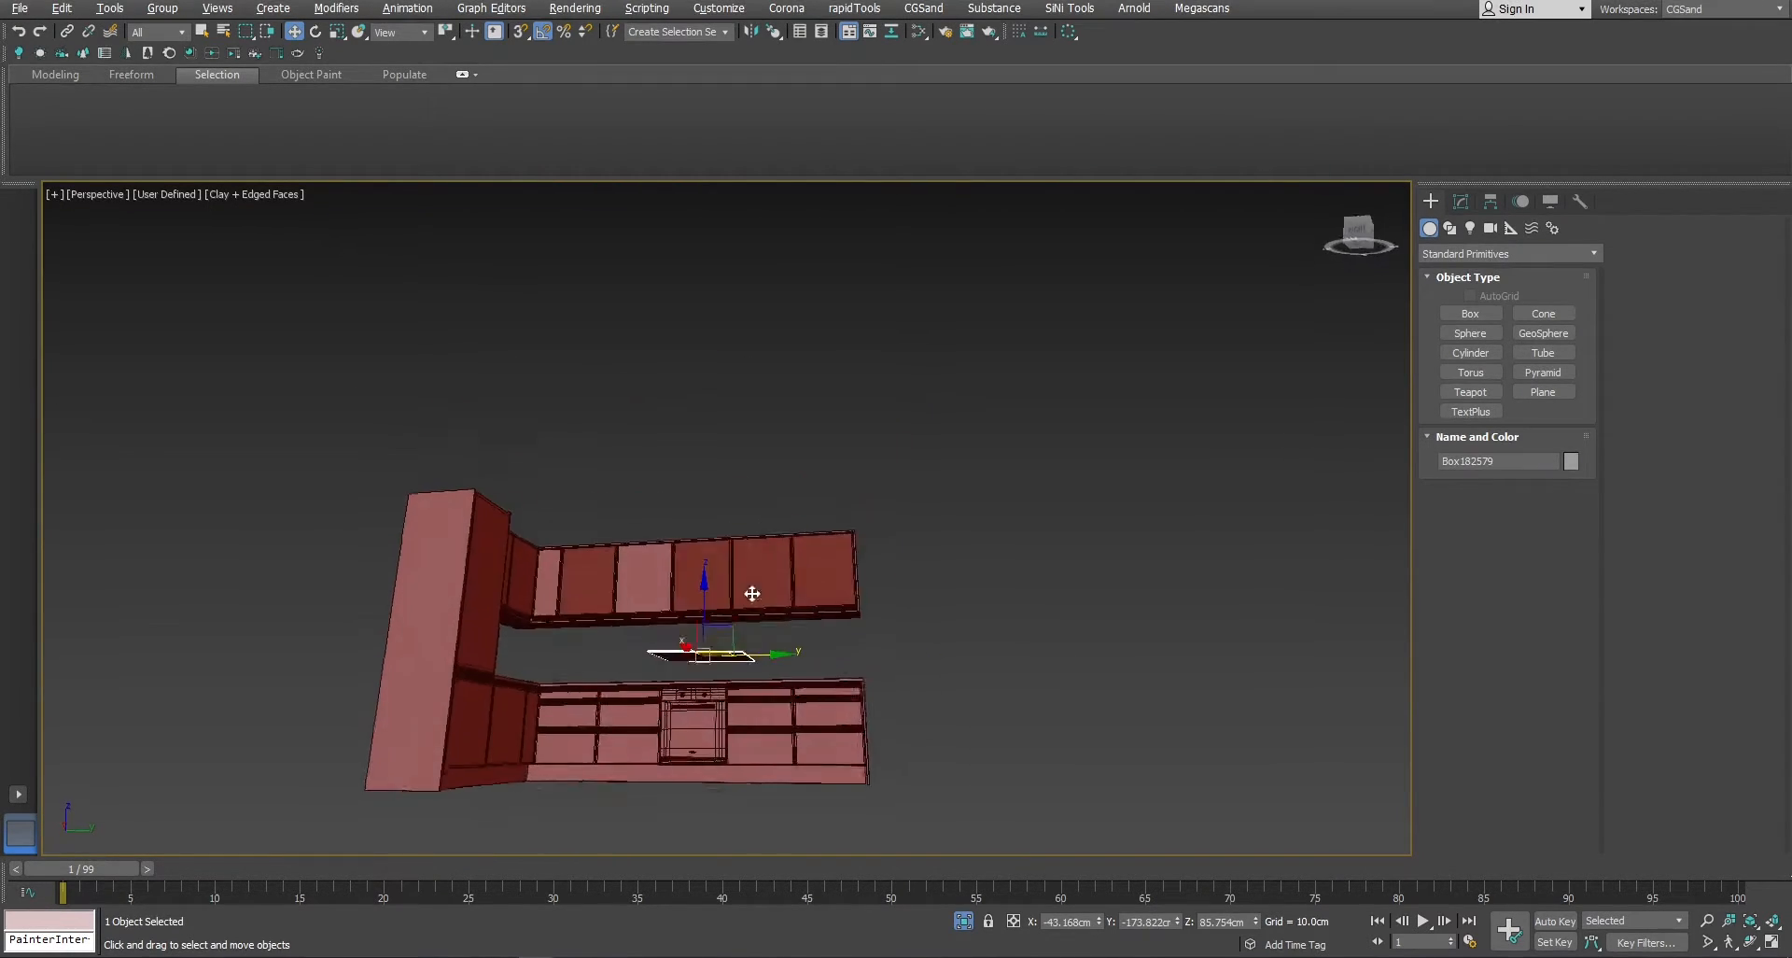
scroll(716, 665, up, 5)
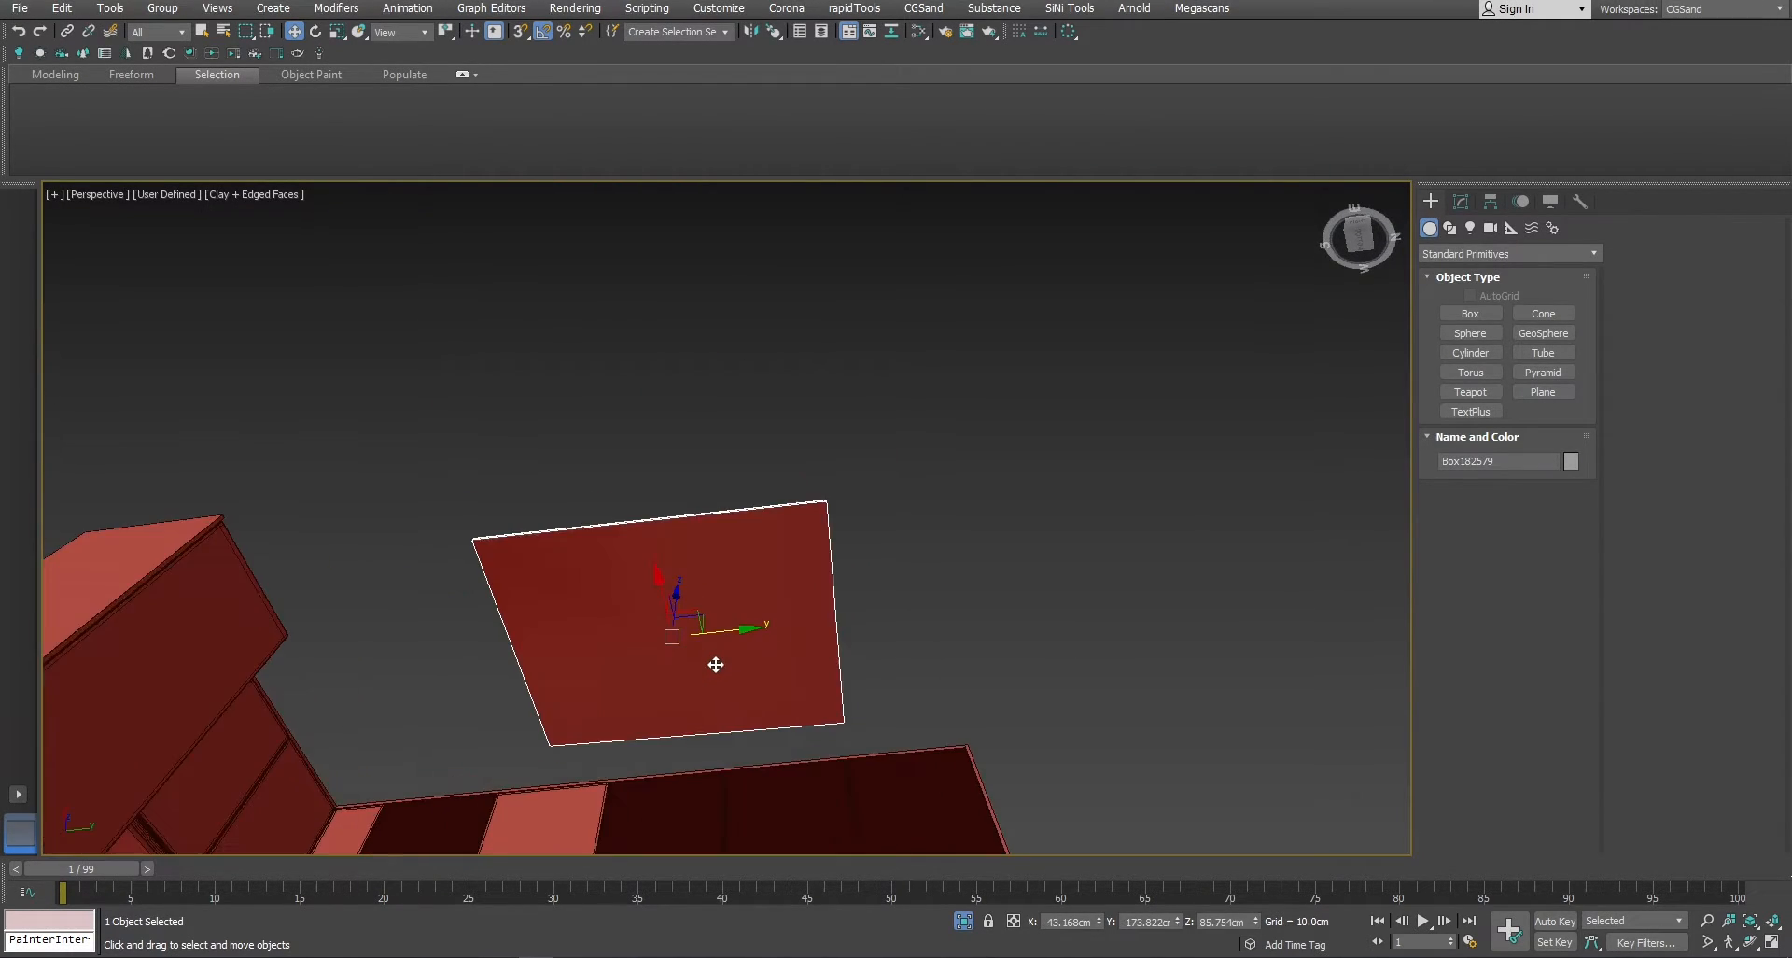
alt+middle_drag(733, 631, 770, 588)
alt+middle_drag(804, 717, 725, 720)
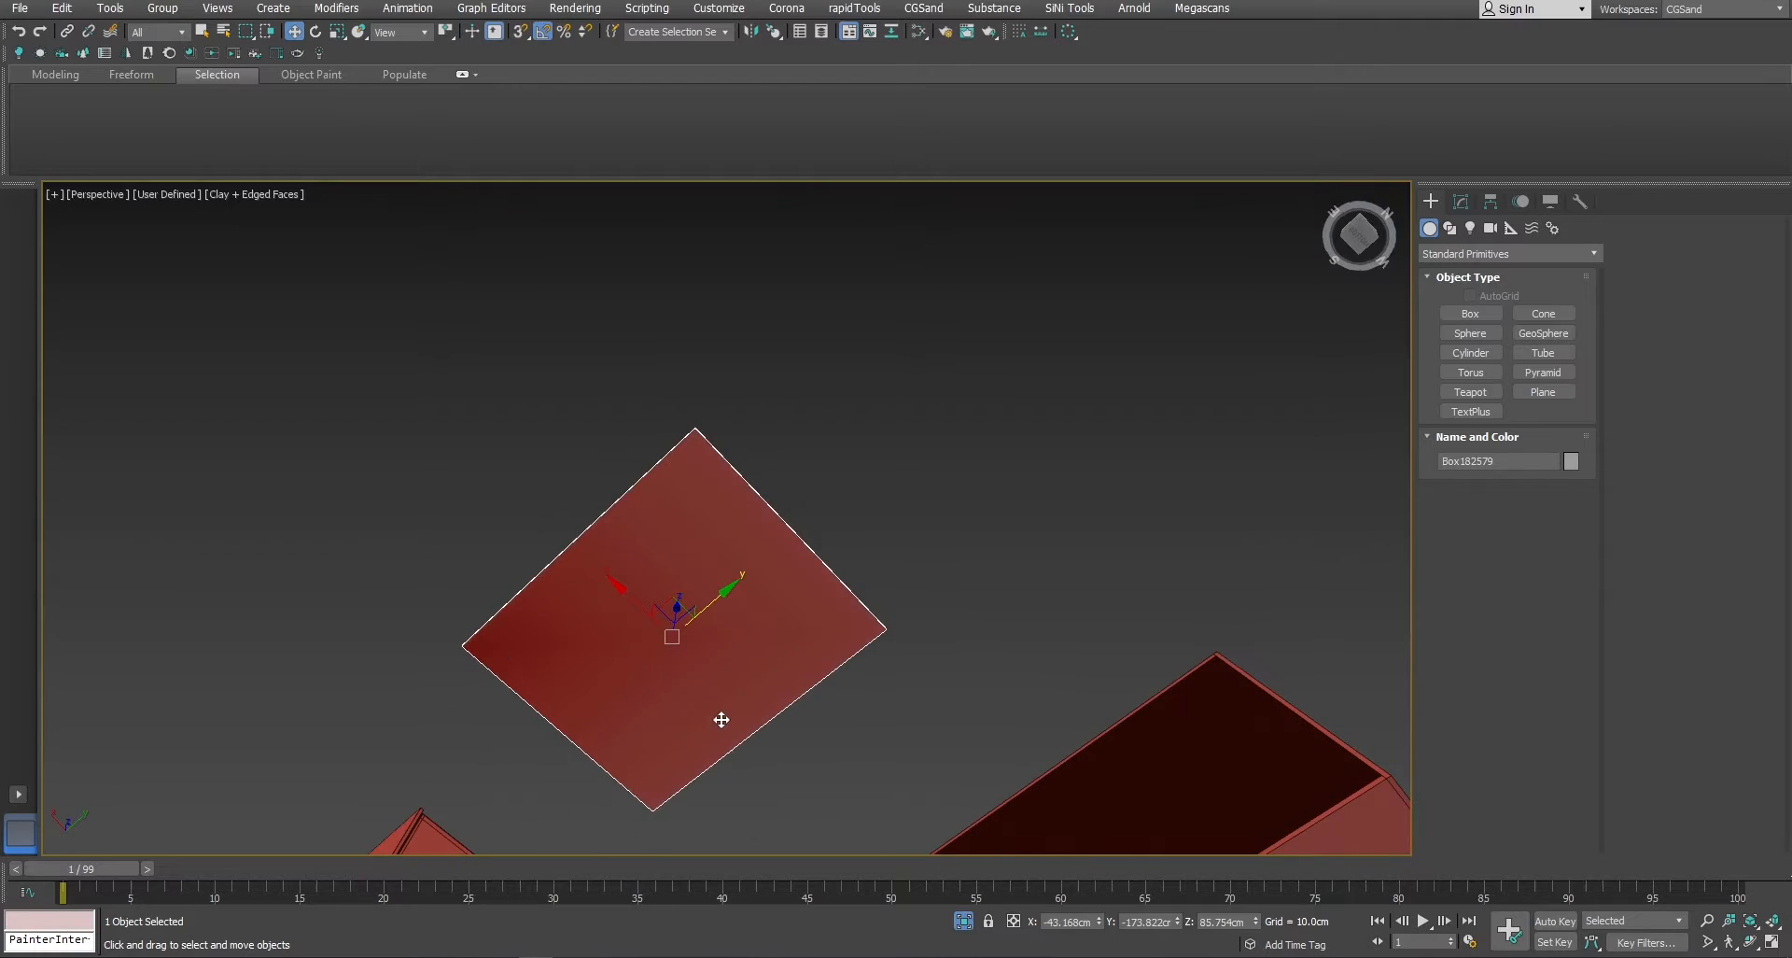
right_click(741, 603)
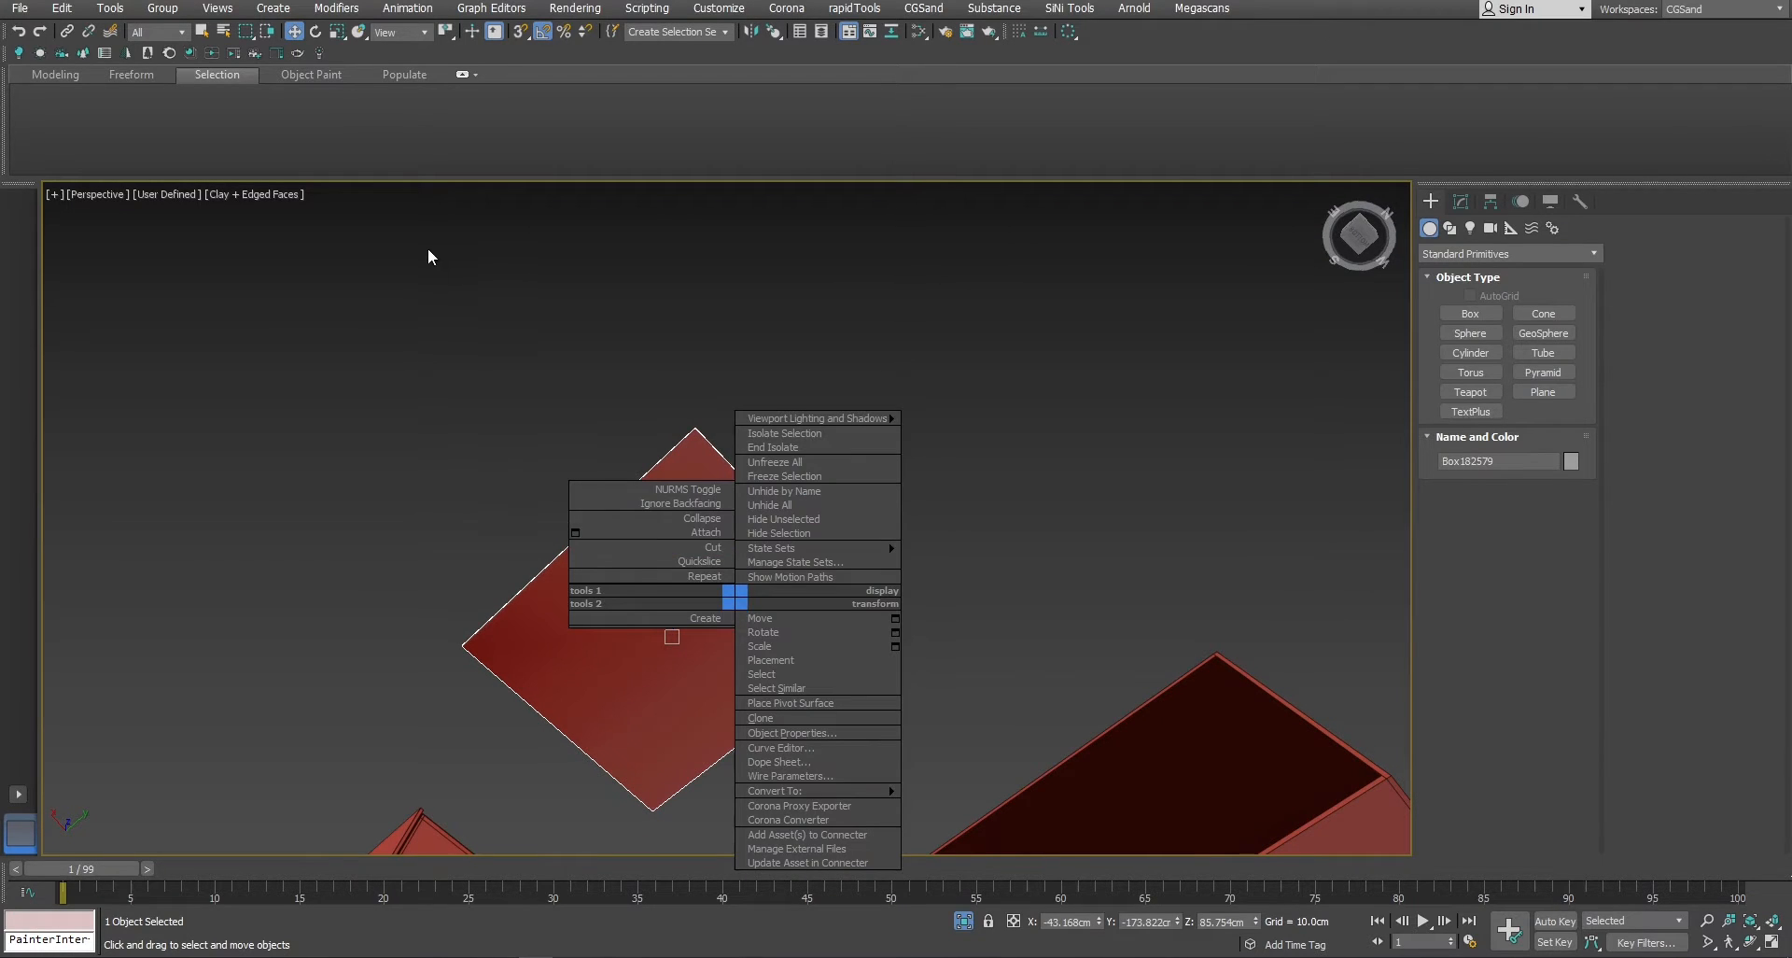
alt+middle_drag(578, 407, 636, 650)
scroll(638, 651, down, 1)
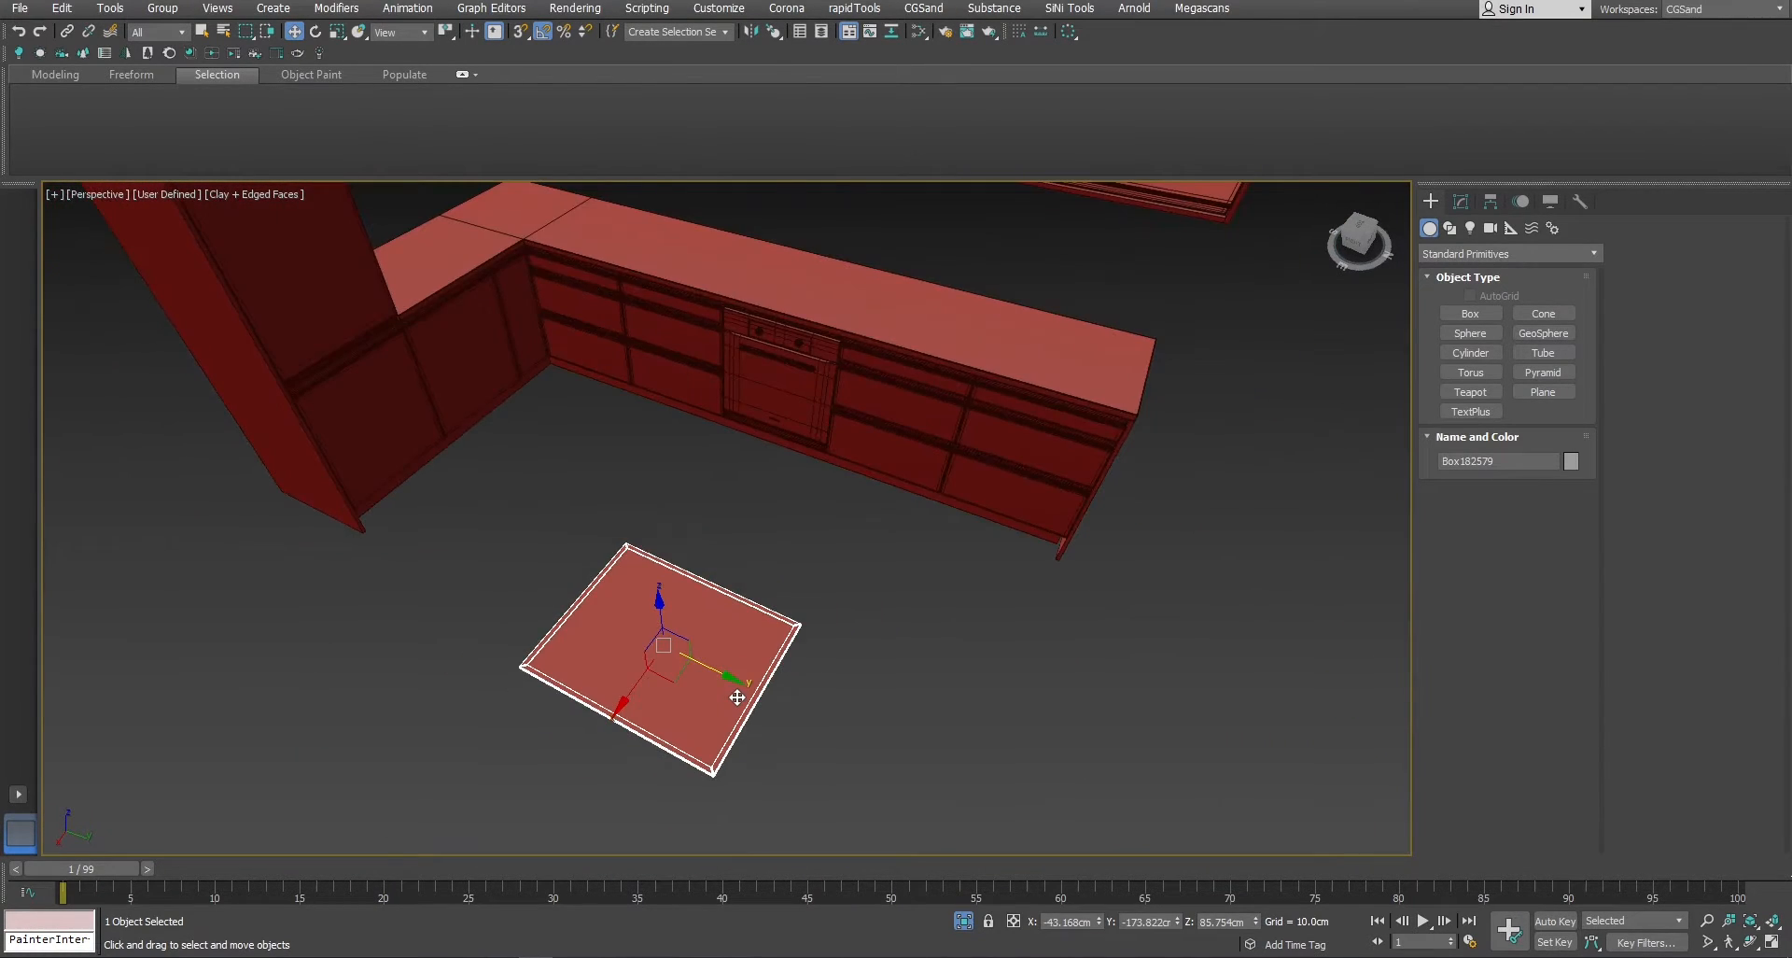
scroll(736, 693, down, 1)
click(832, 734)
scroll(811, 719, down, 3)
alt+middle_drag(810, 718, 808, 677)
scroll(808, 678, up, 4)
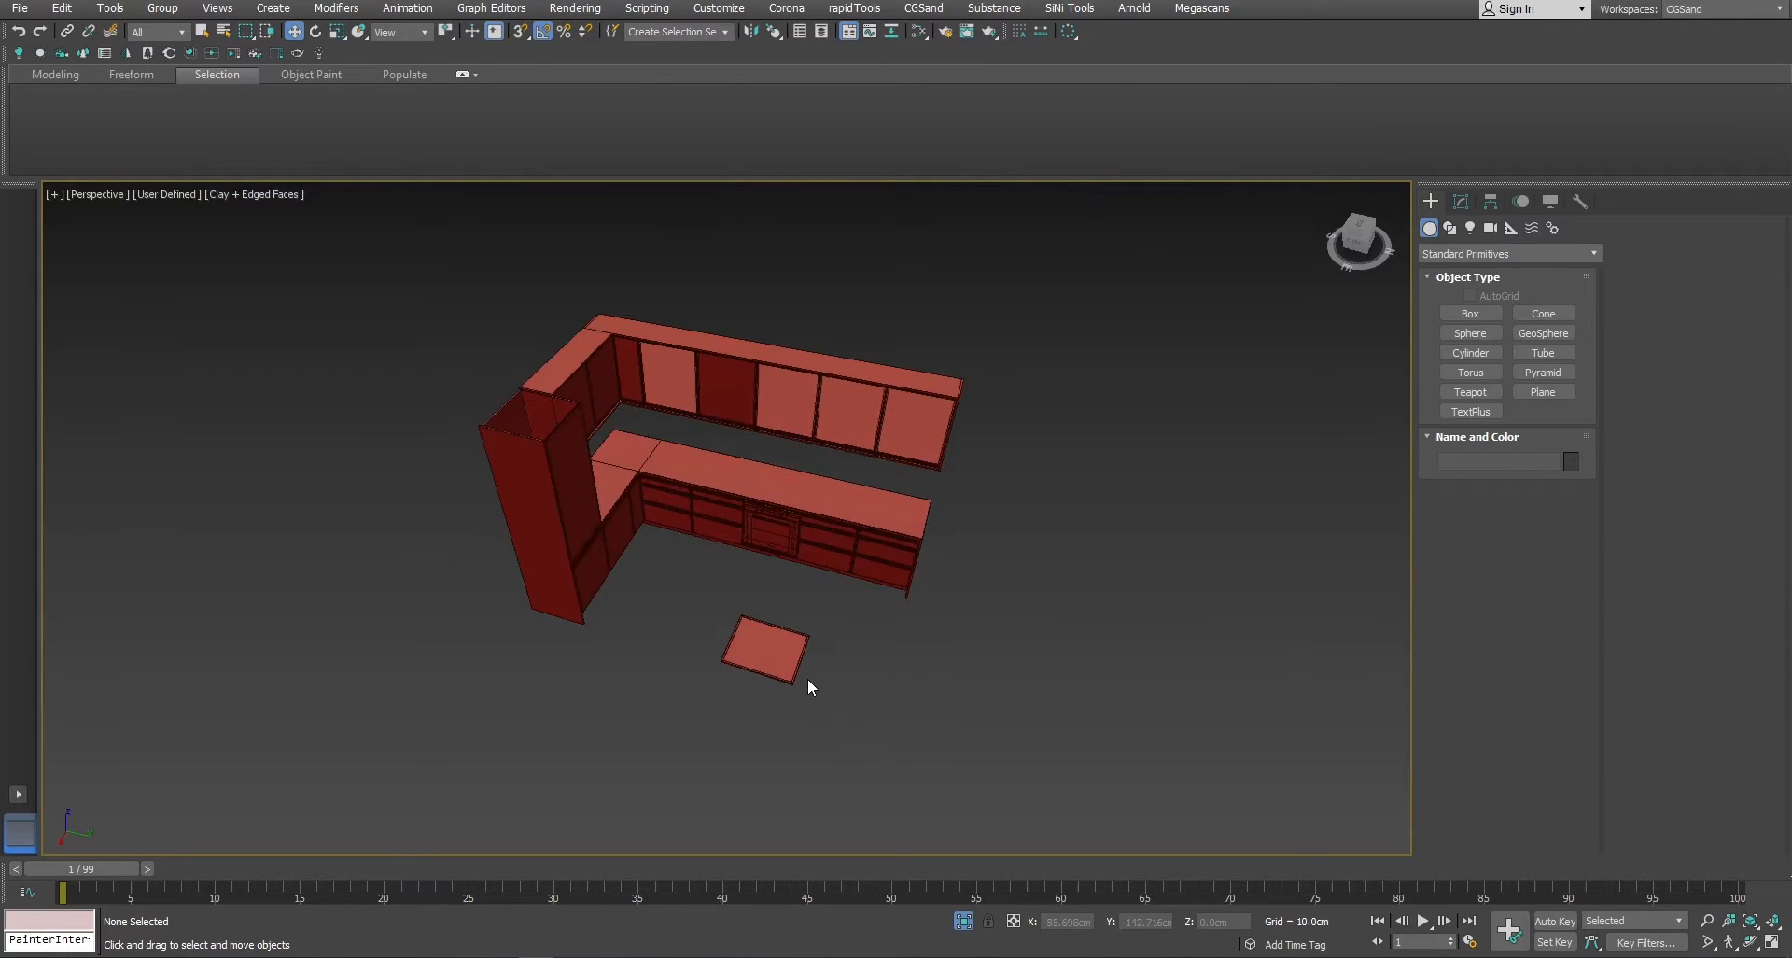
Clear the smoothing groups on all polygons of the loose panel and return to object level.
scroll(808, 678, down, 1)
click(766, 679)
key(e)
key(4)
key(ctrl+a)
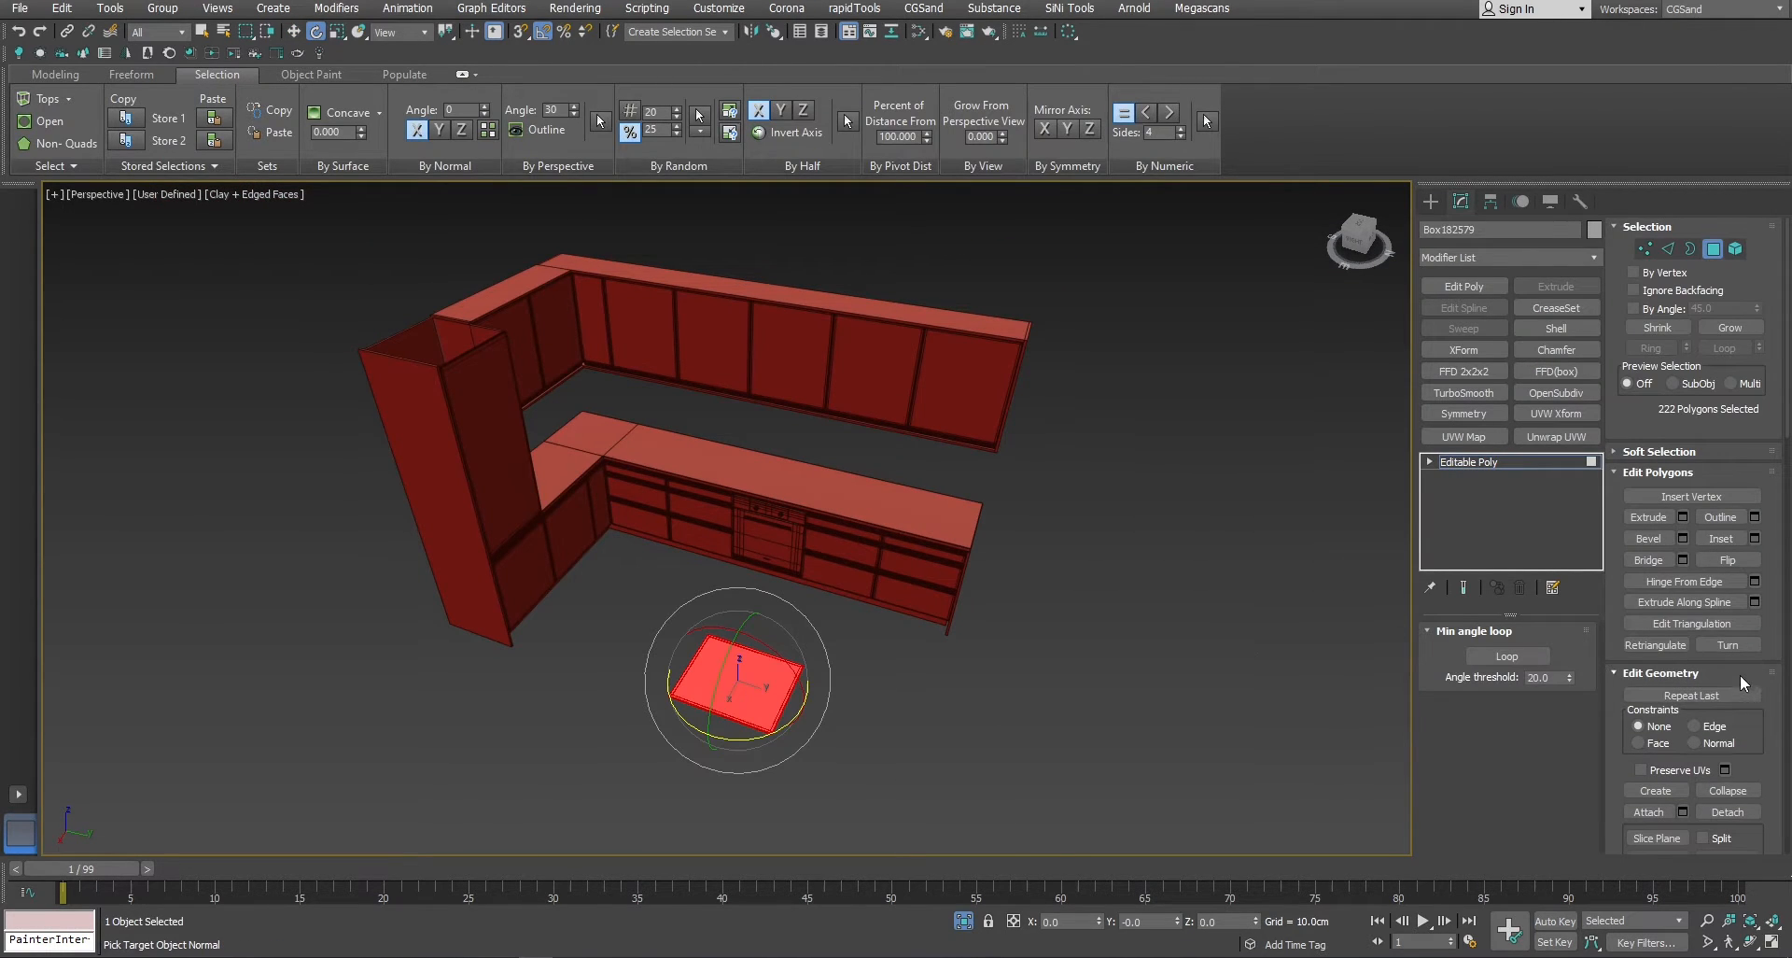
scroll(1642, 653, down, 5)
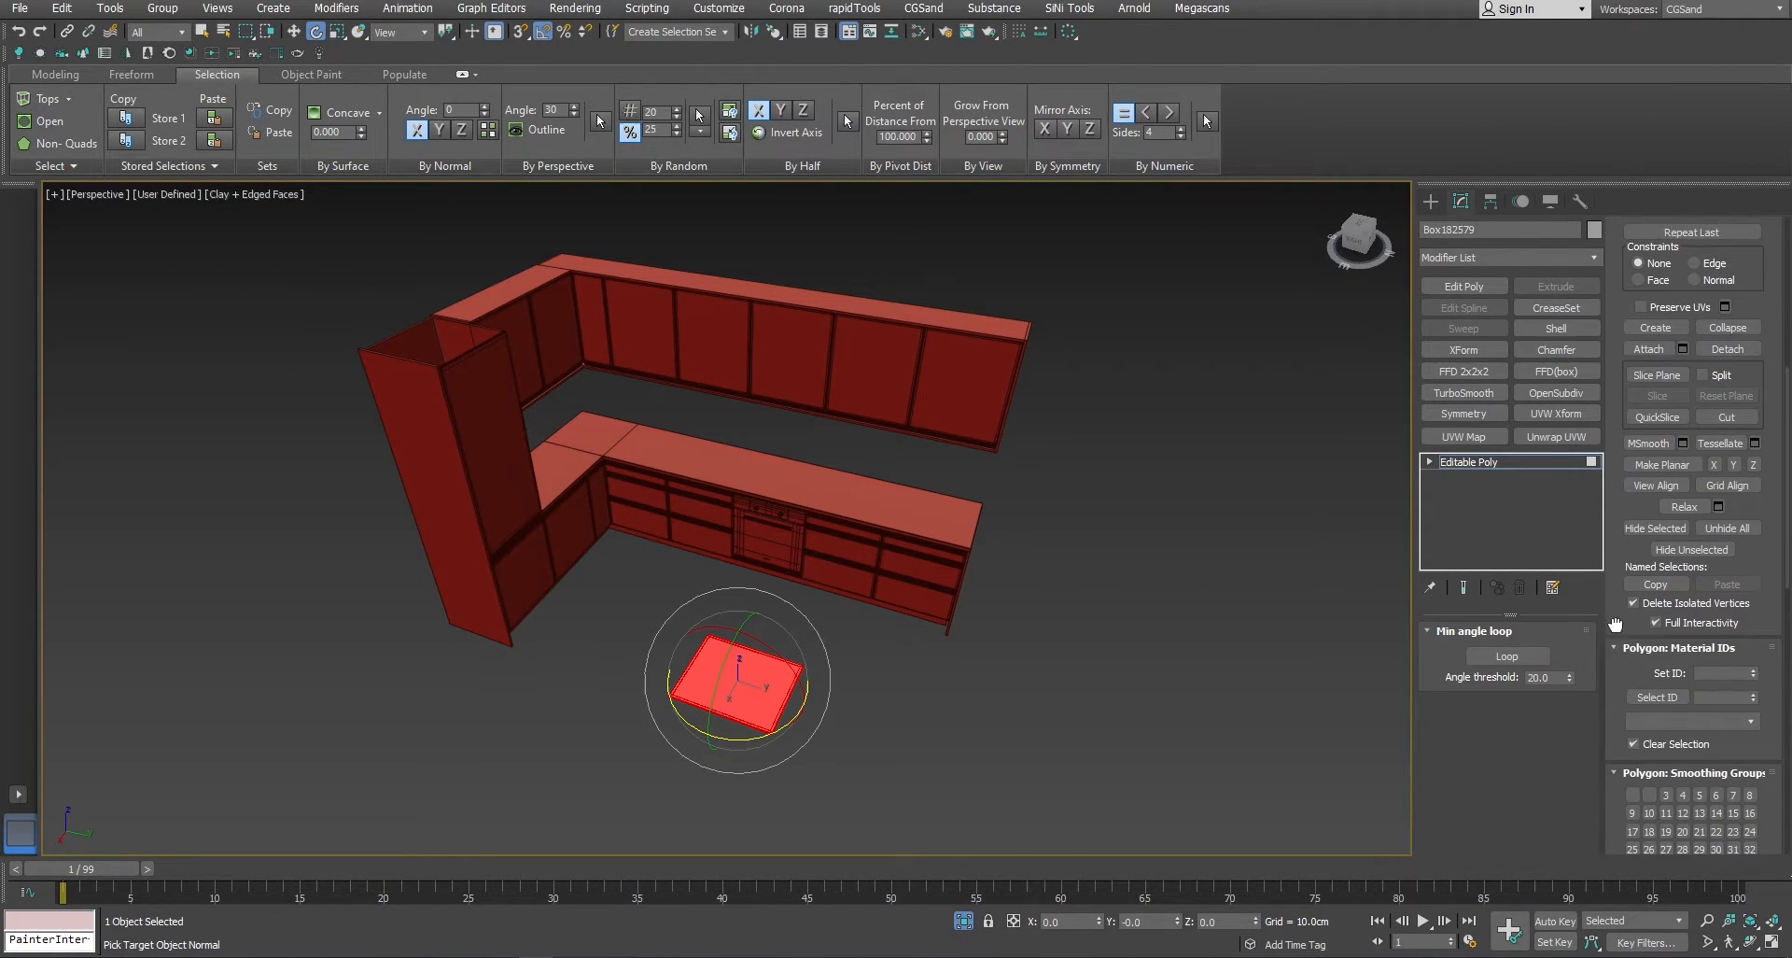
scroll(1616, 623, down, 3)
click(1741, 583)
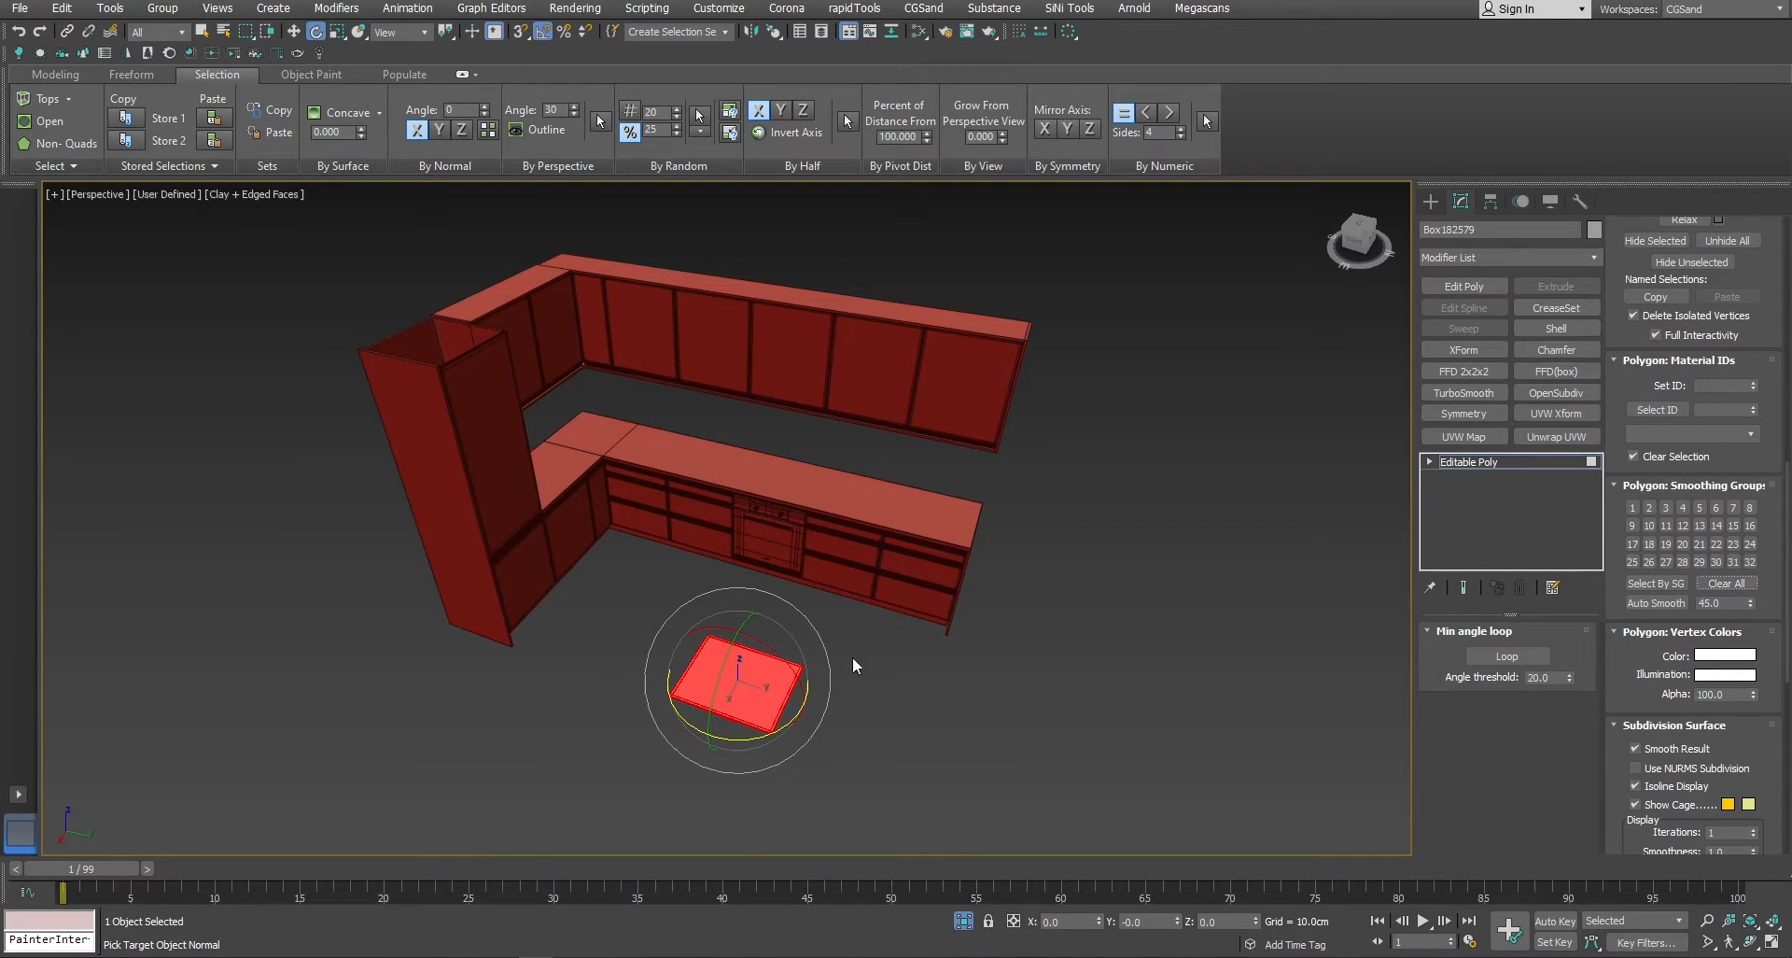
click(1533, 459)
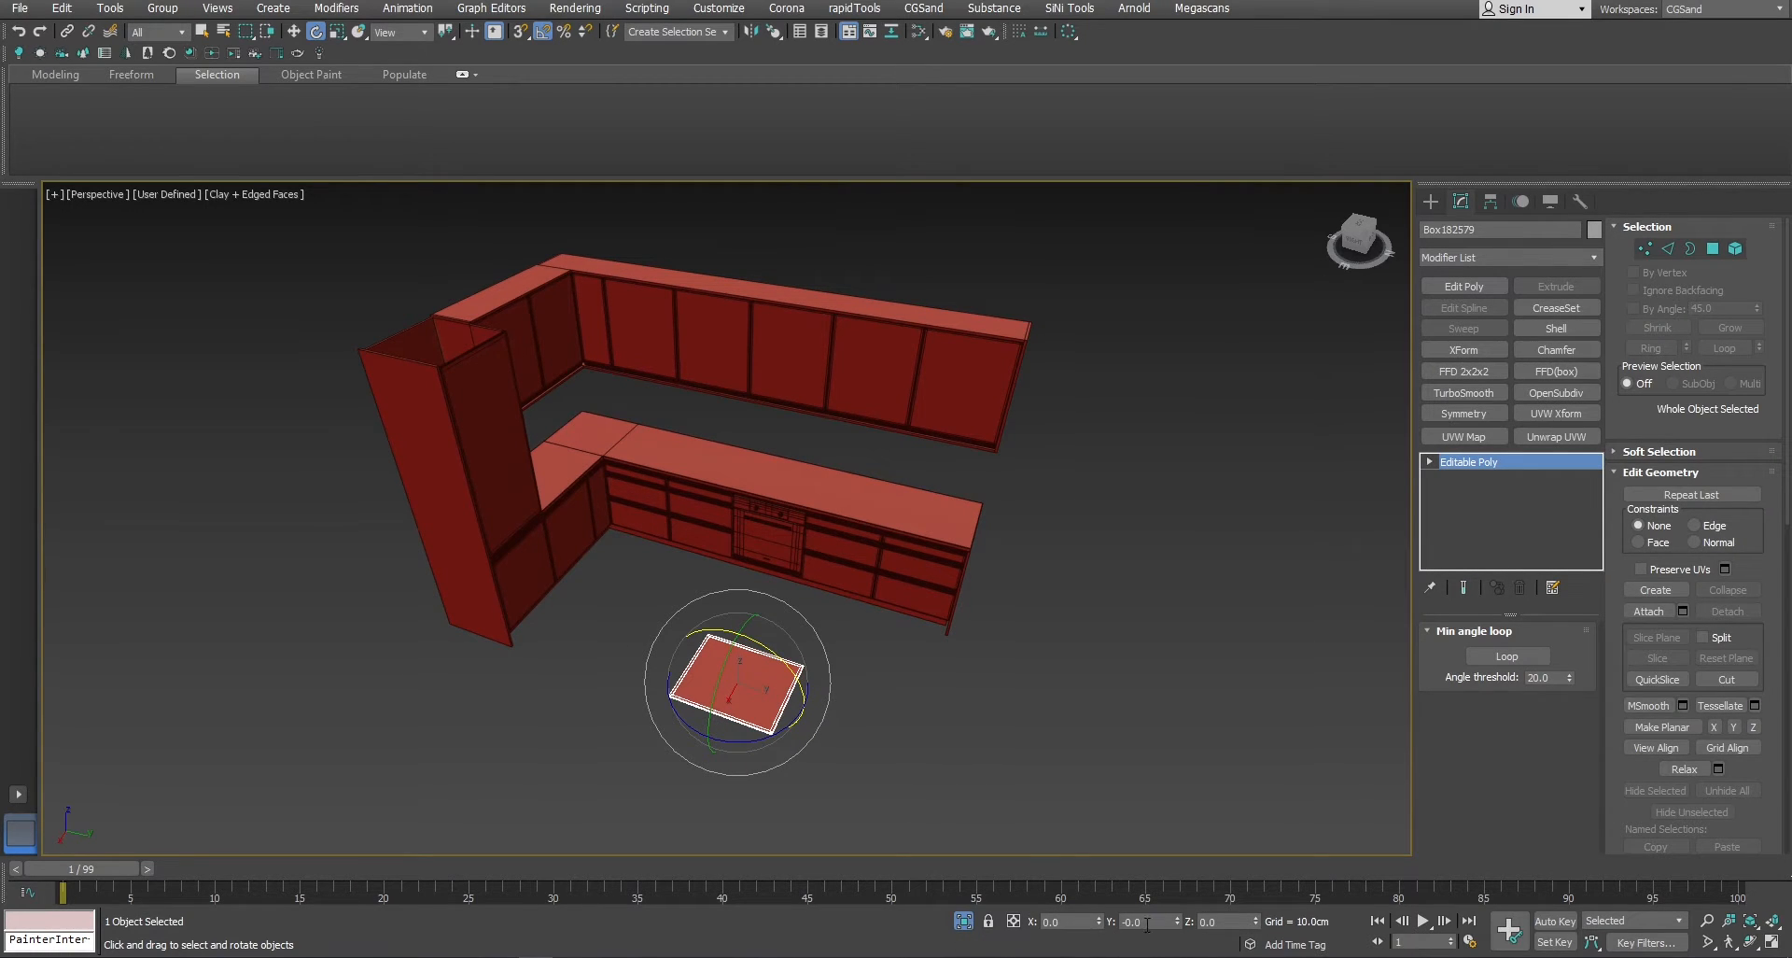
Create a test box with a base of about 86 × 74 cm on the floor in front of the kitchen.
click(1020, 779)
middle_drag(984, 789, 936, 692)
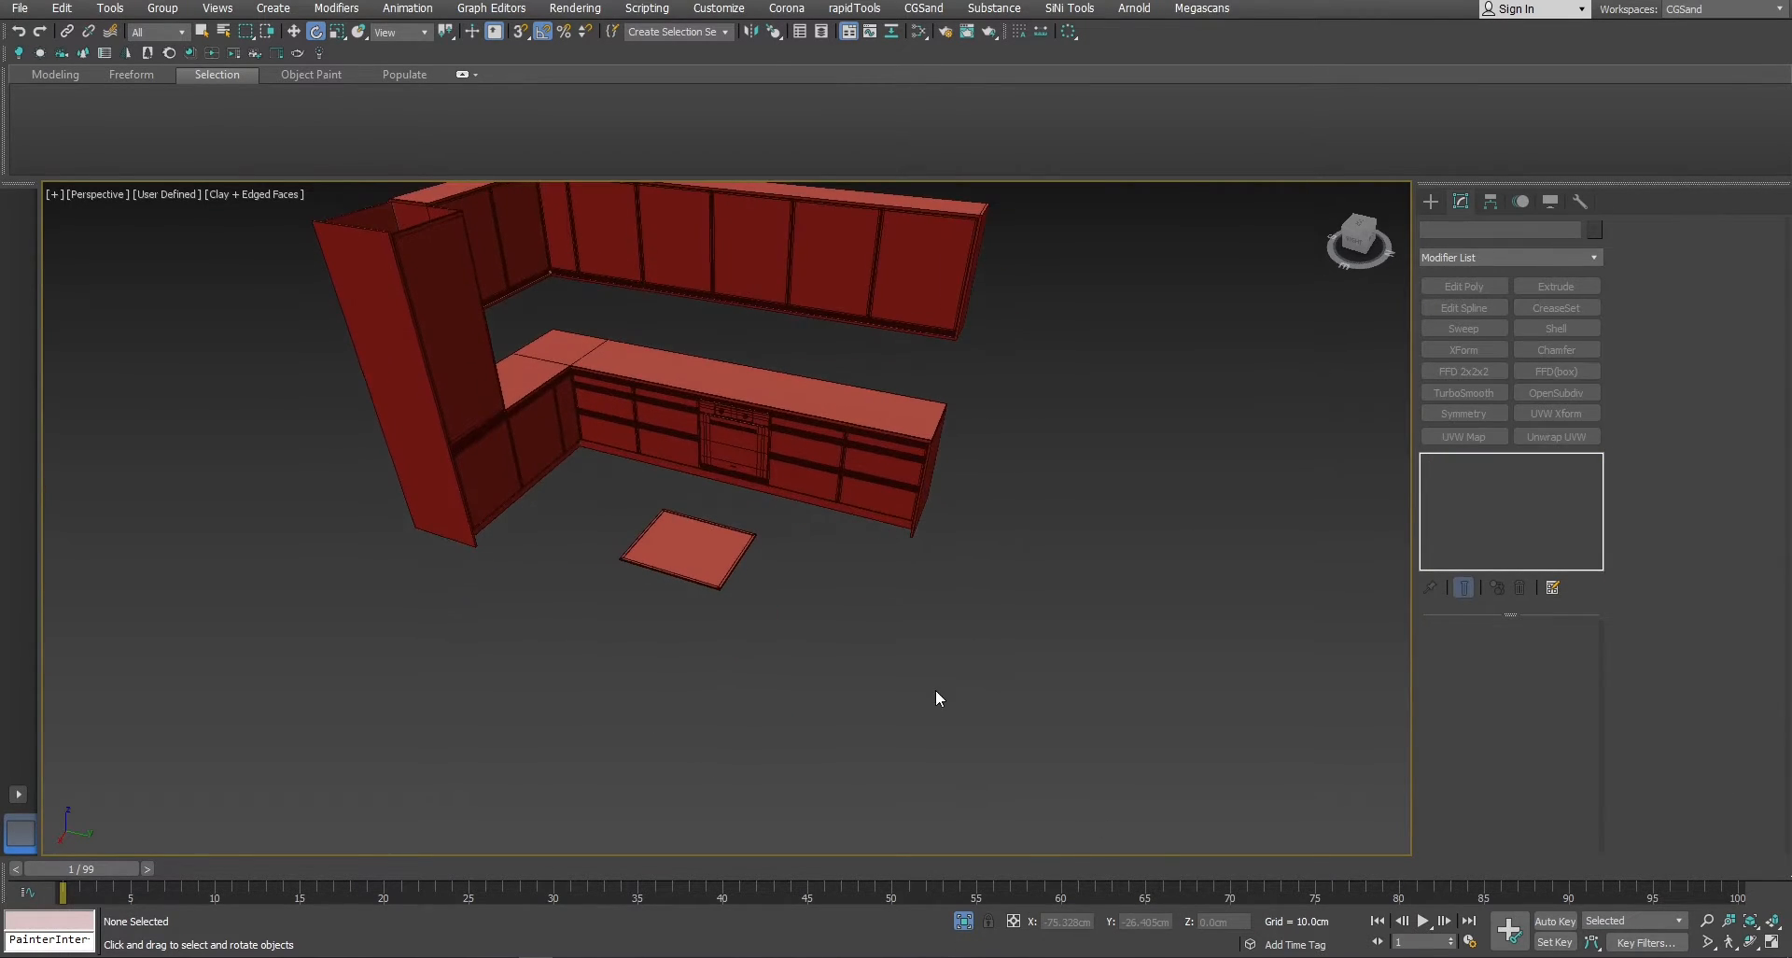
ctrl+right_click(935, 690)
click(956, 652)
drag(918, 649, 1020, 788)
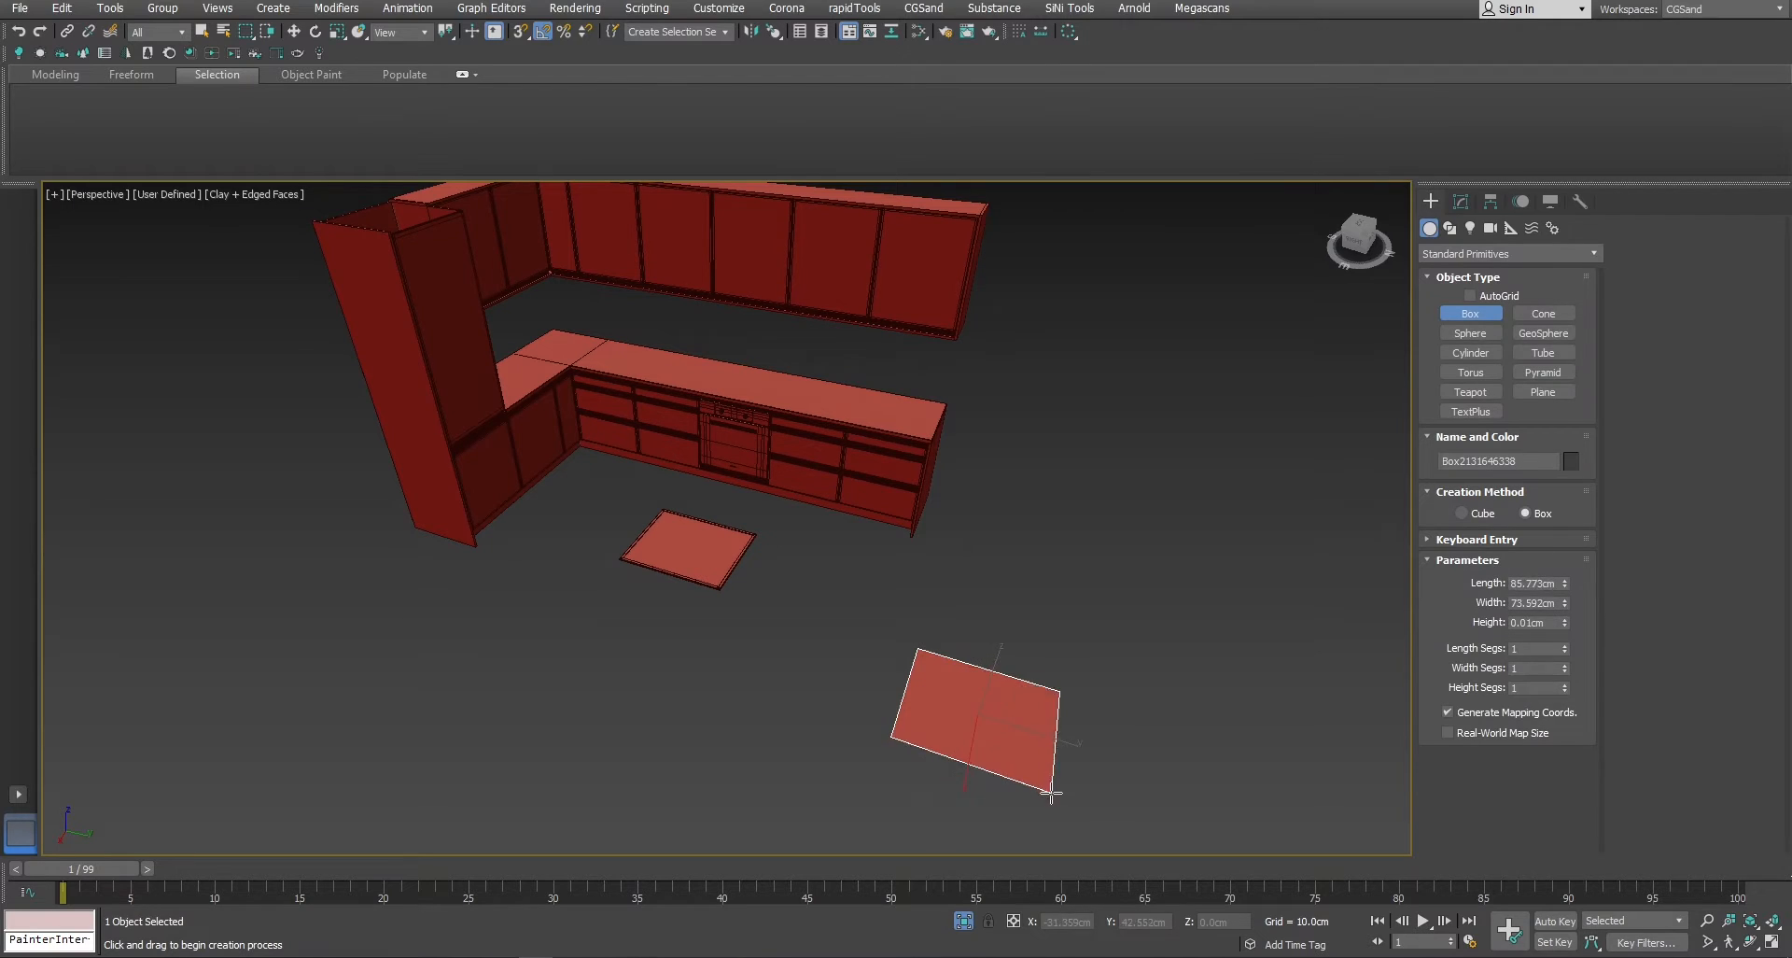
click(1032, 677)
Normal-align the underside of the loose panel to the top face of the test box, with zero offsets.
key(e)
click(695, 546)
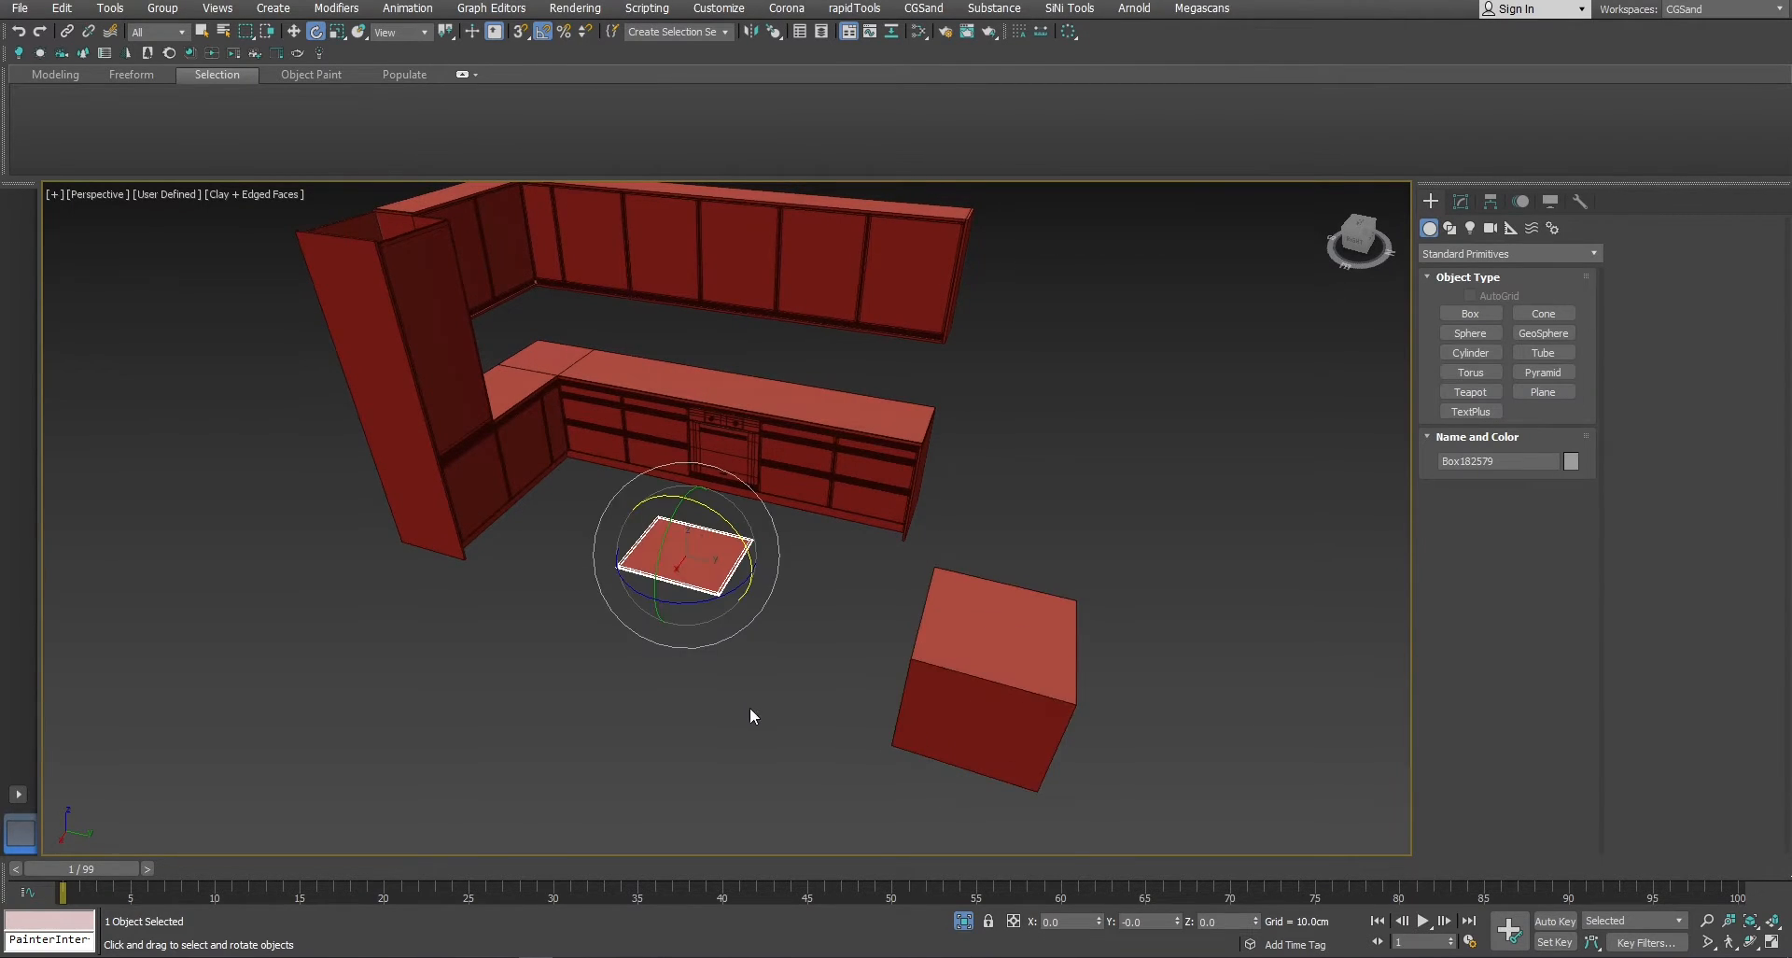
alt+middle_drag(749, 708, 742, 579)
key(y)
alt+middle_drag(822, 536, 896, 667)
click(976, 595)
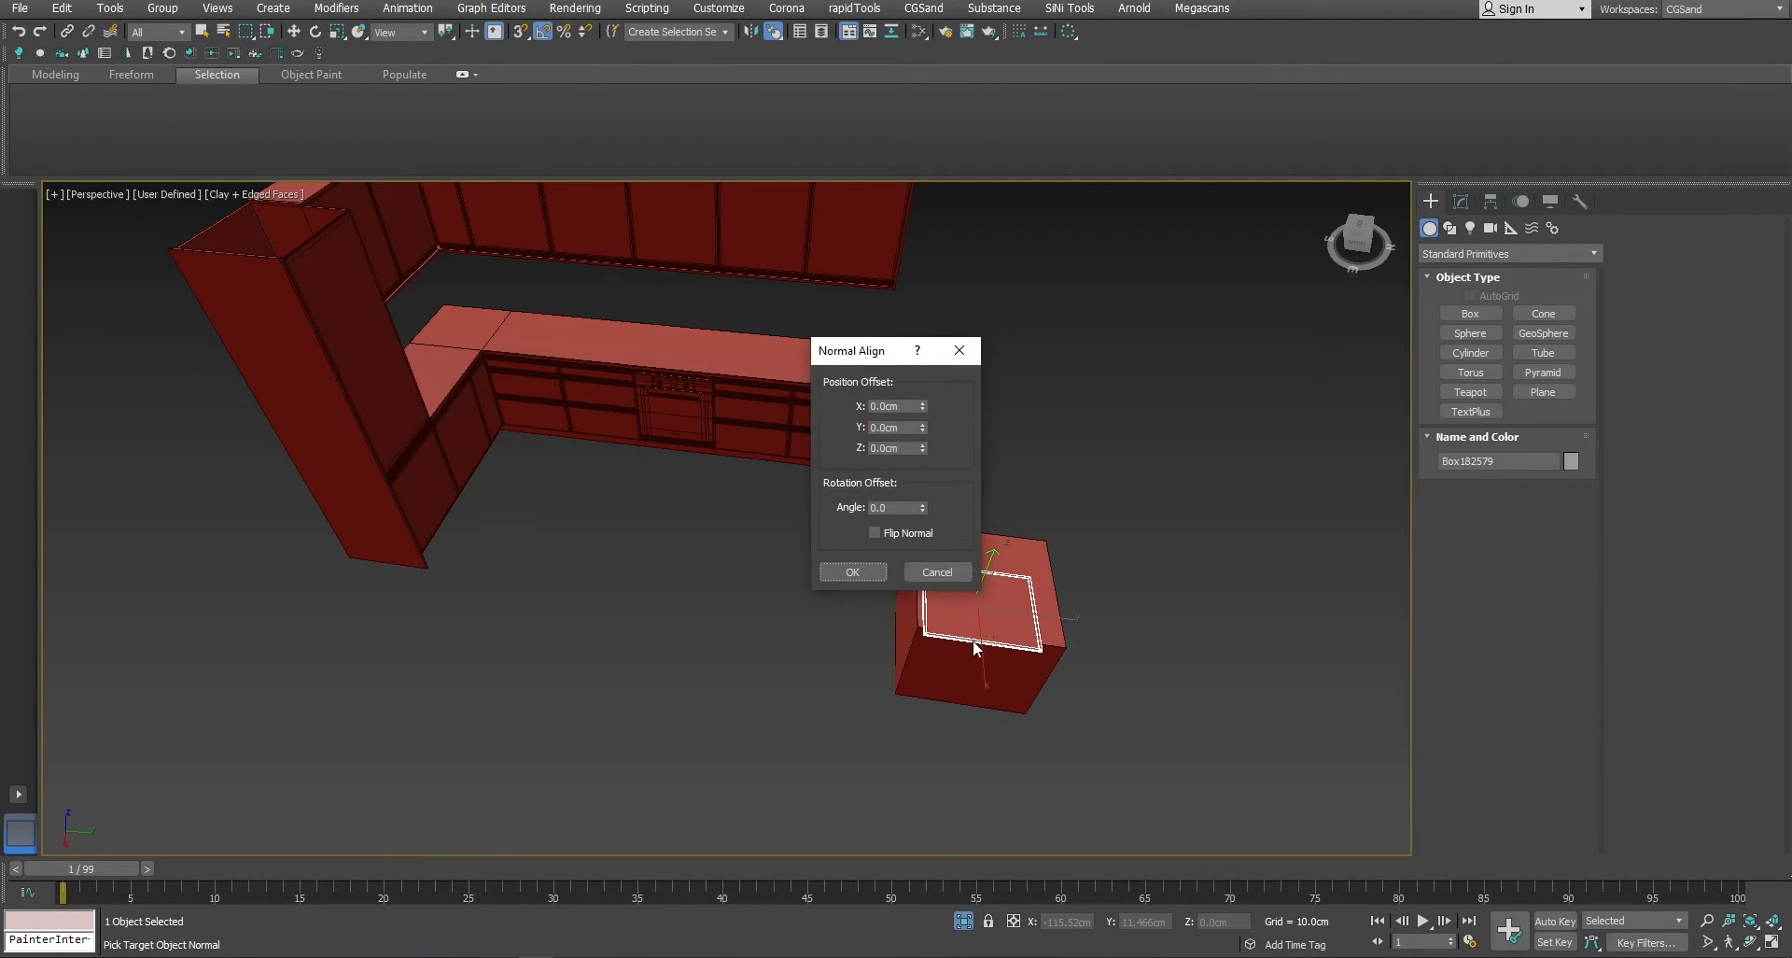
click(852, 571)
key(w)
Examine the contact between panel and test box up close, and with both isolated in the Front view.
scroll(986, 639, up, 5)
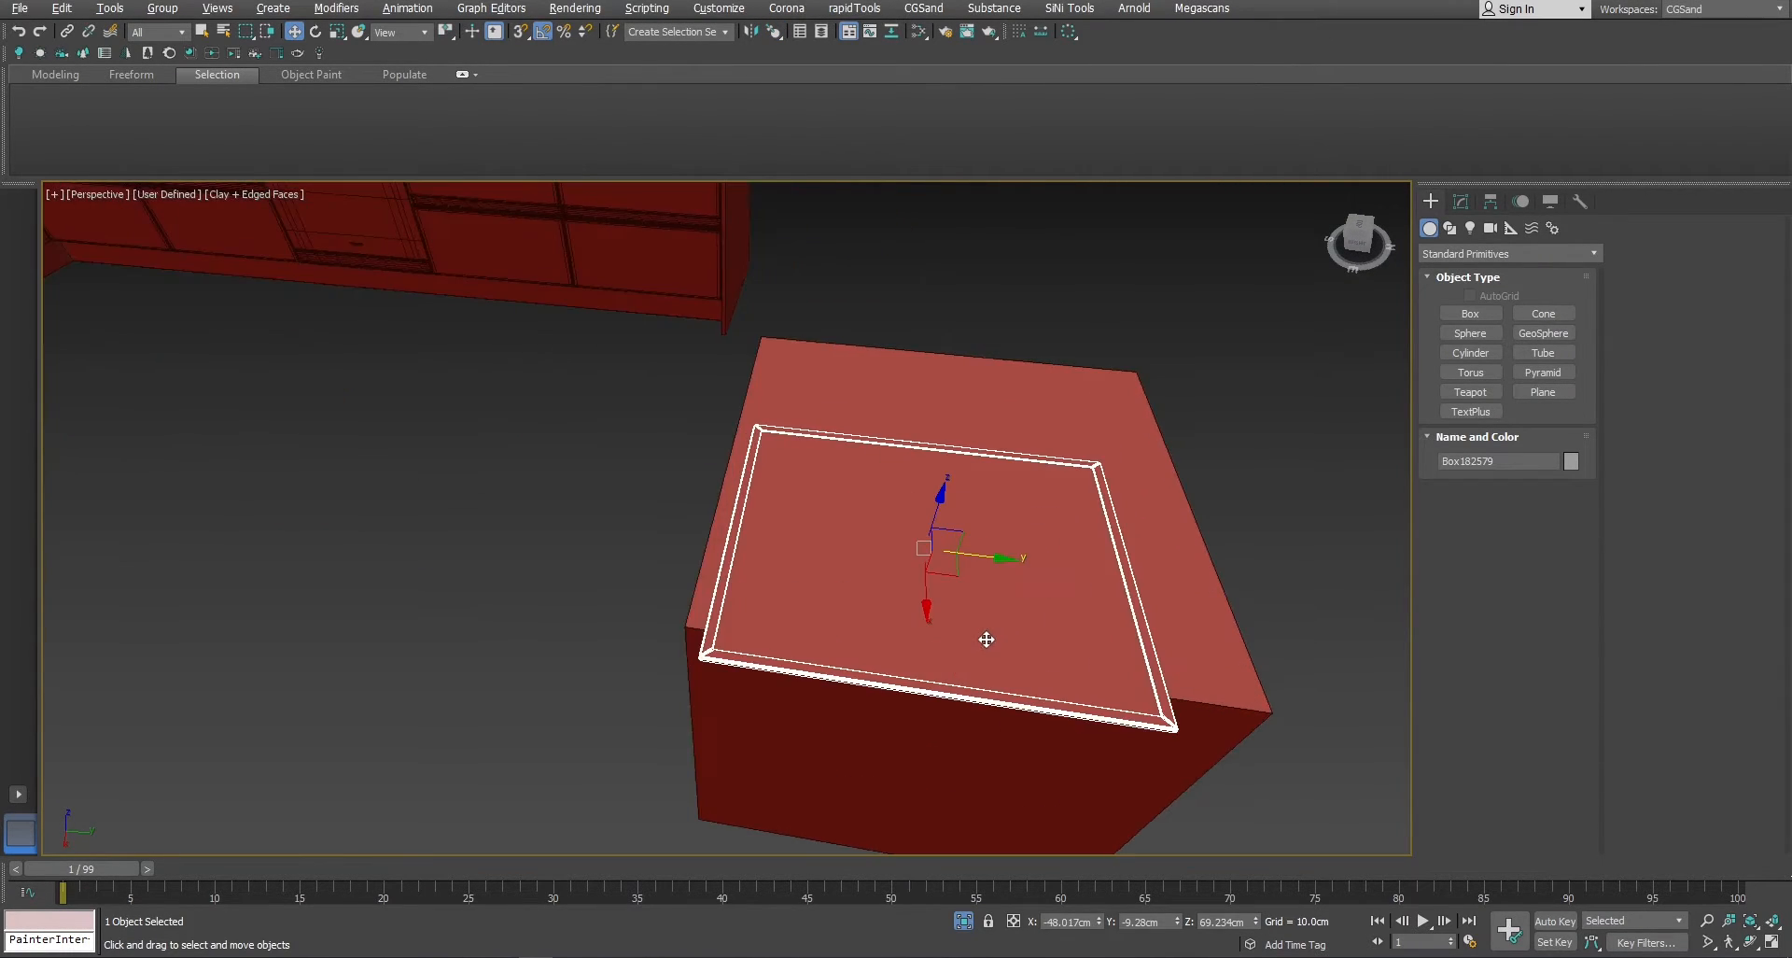
alt+middle_drag(987, 640, 838, 560)
scroll(836, 604, up, 3)
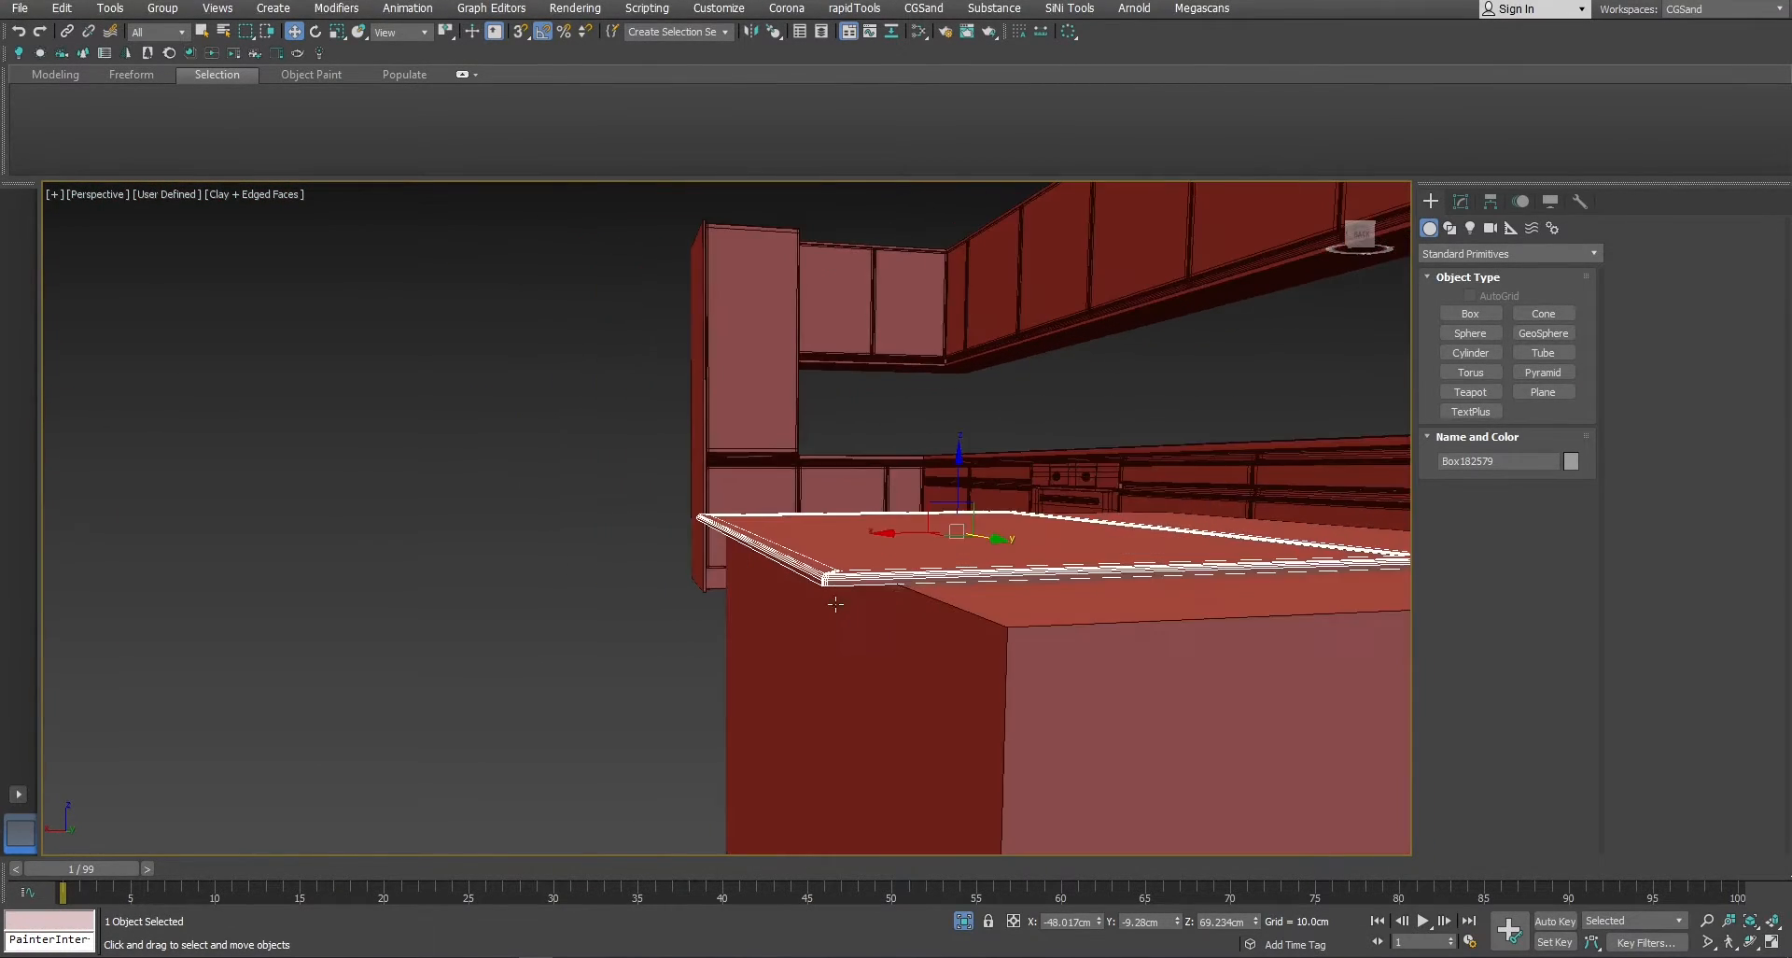
scroll(835, 604, down, 8)
ctrl+click(922, 678)
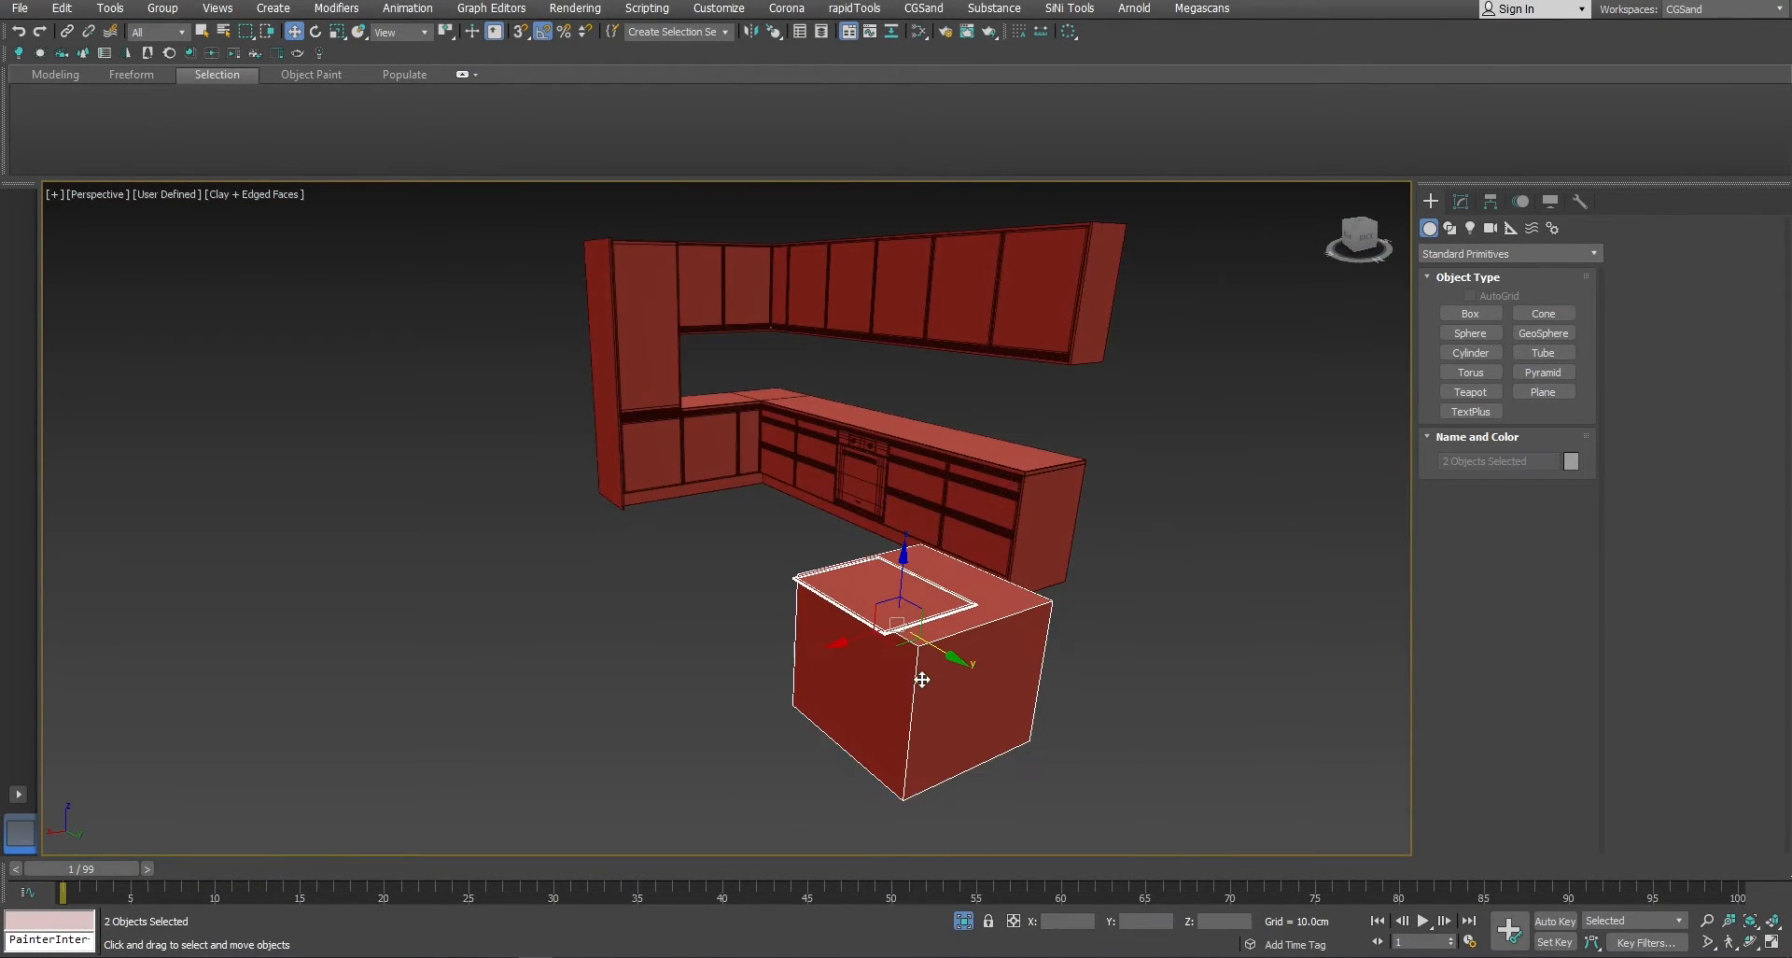
key(z)
key(alt+w)
right_click(1089, 451)
key(z)
key(alt+w)
middle_drag(1030, 328, 1016, 476)
scroll(1015, 476, up, 2)
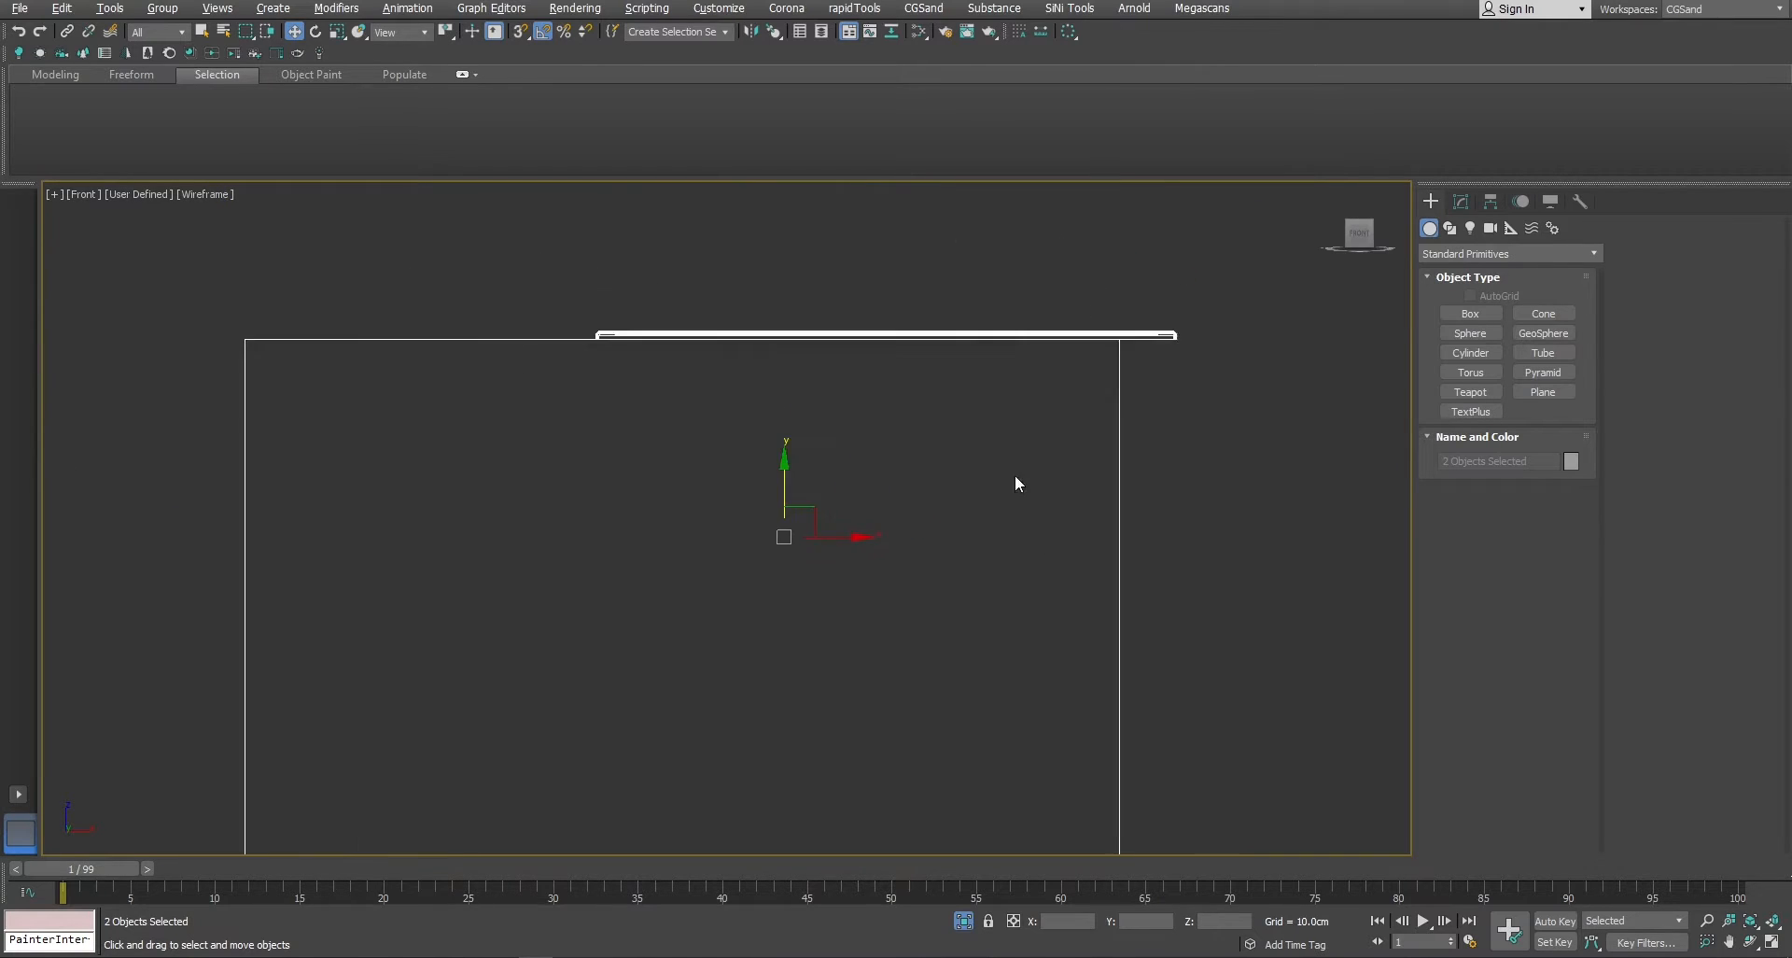
scroll(995, 416, up, 3)
scroll(988, 381, down, 1)
middle_drag(983, 401, 925, 528)
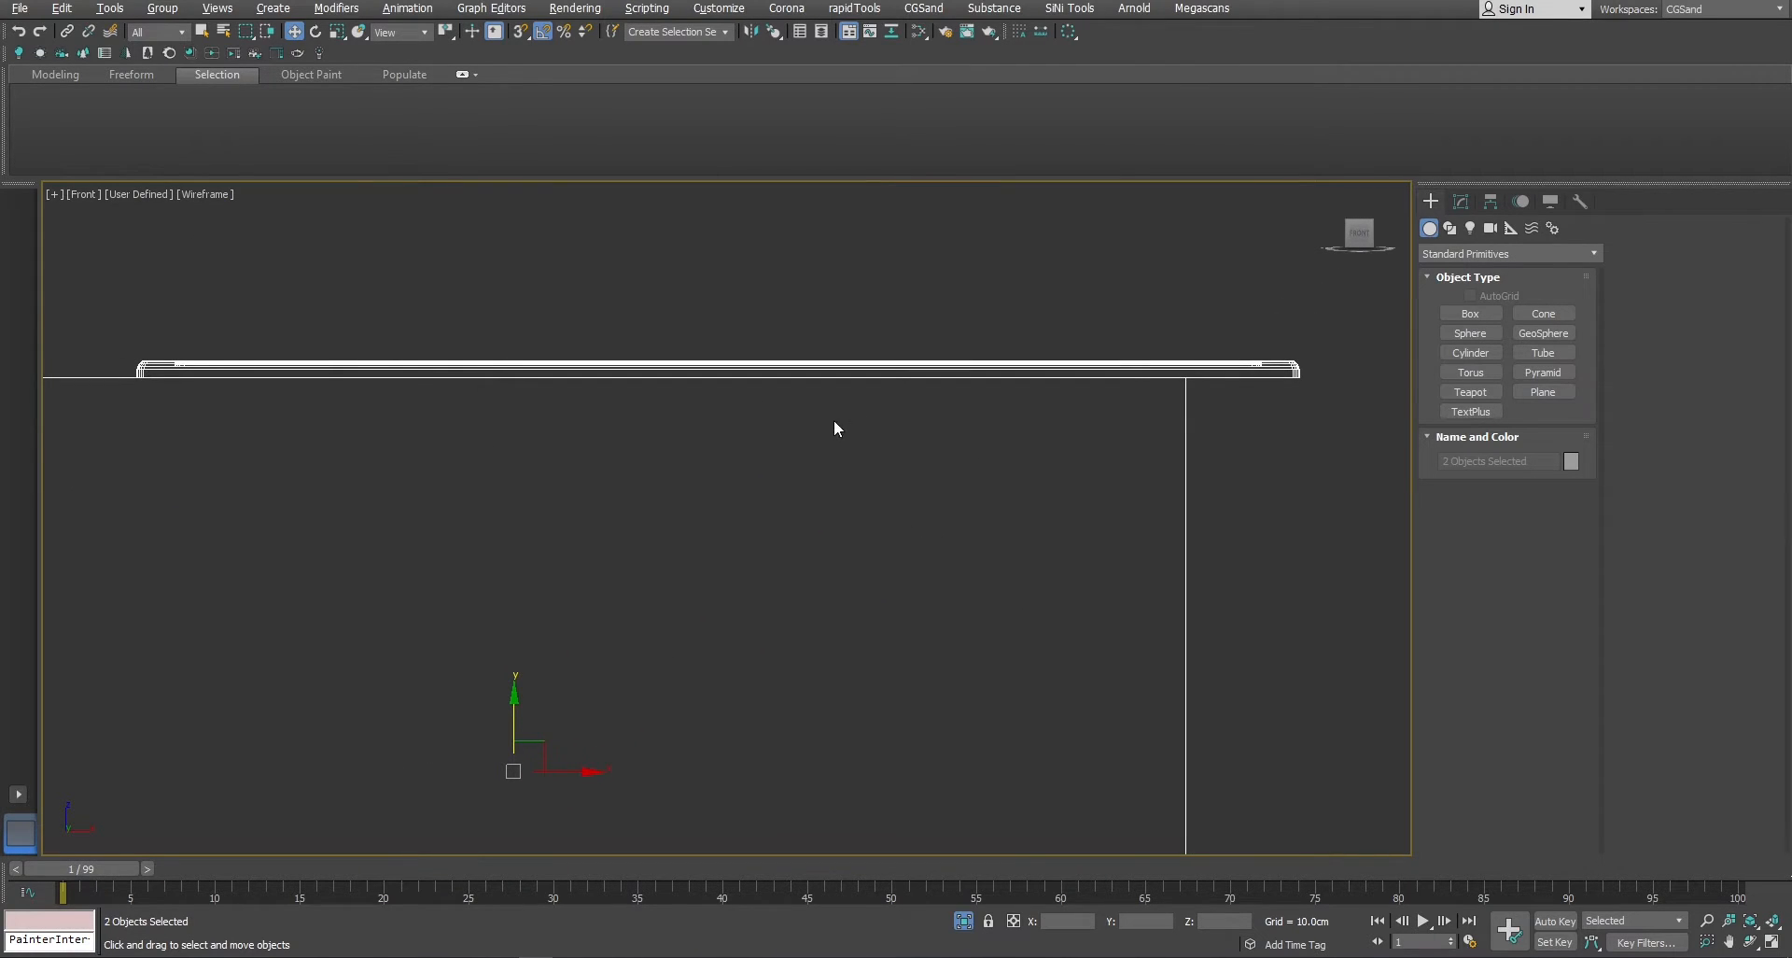
Return to the Perspective view, select only the panel, and check its rotation values on all three axes.
key(alt+w)
right_click(1083, 644)
key(alt+w)
scroll(822, 540, down, 4)
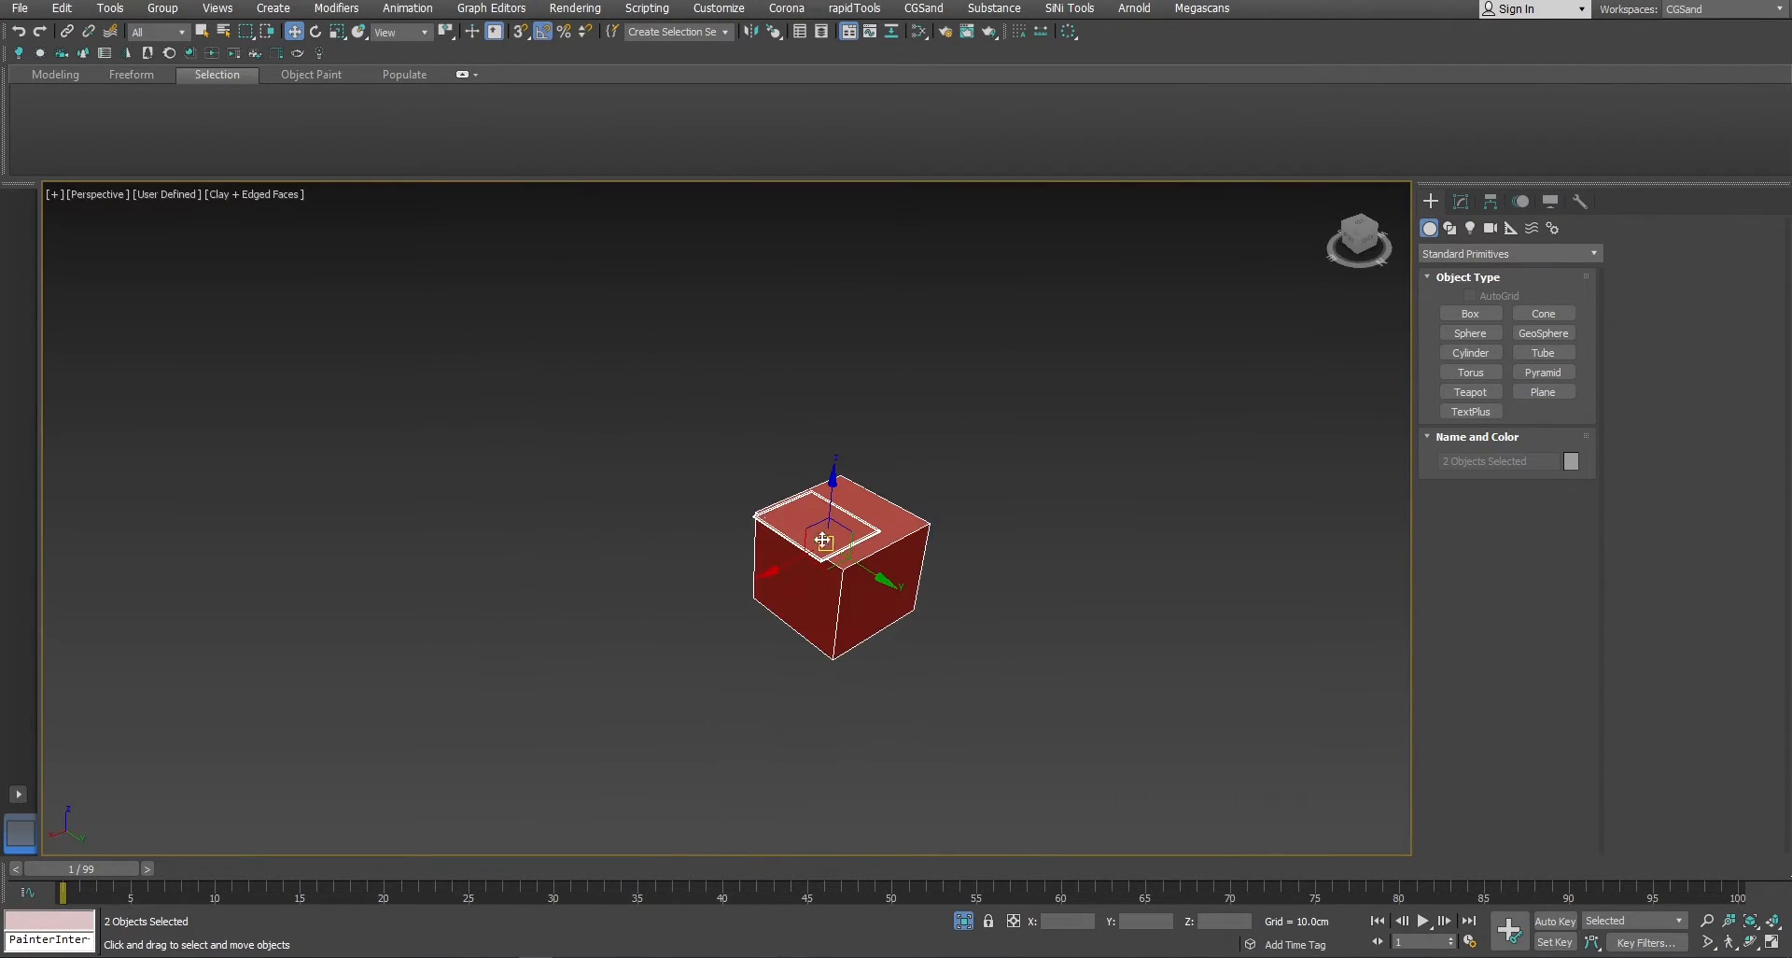
click(732, 562)
click(739, 559)
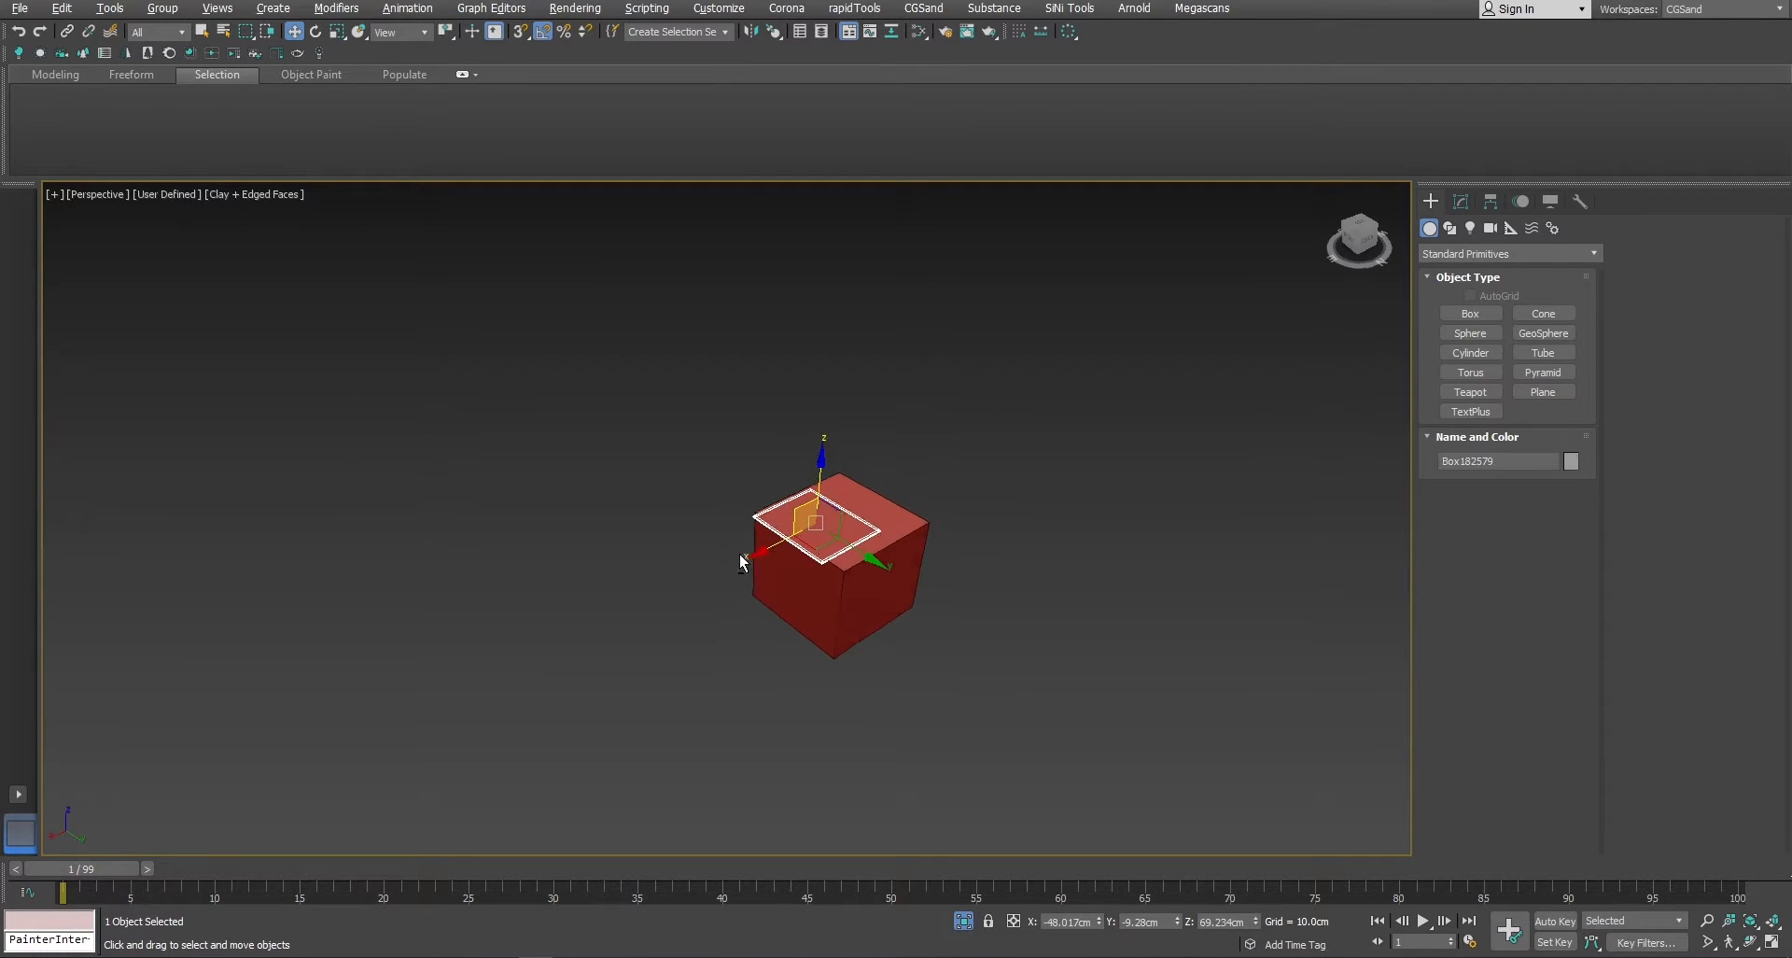
alt+middle_drag(742, 560, 770, 594)
key(e)
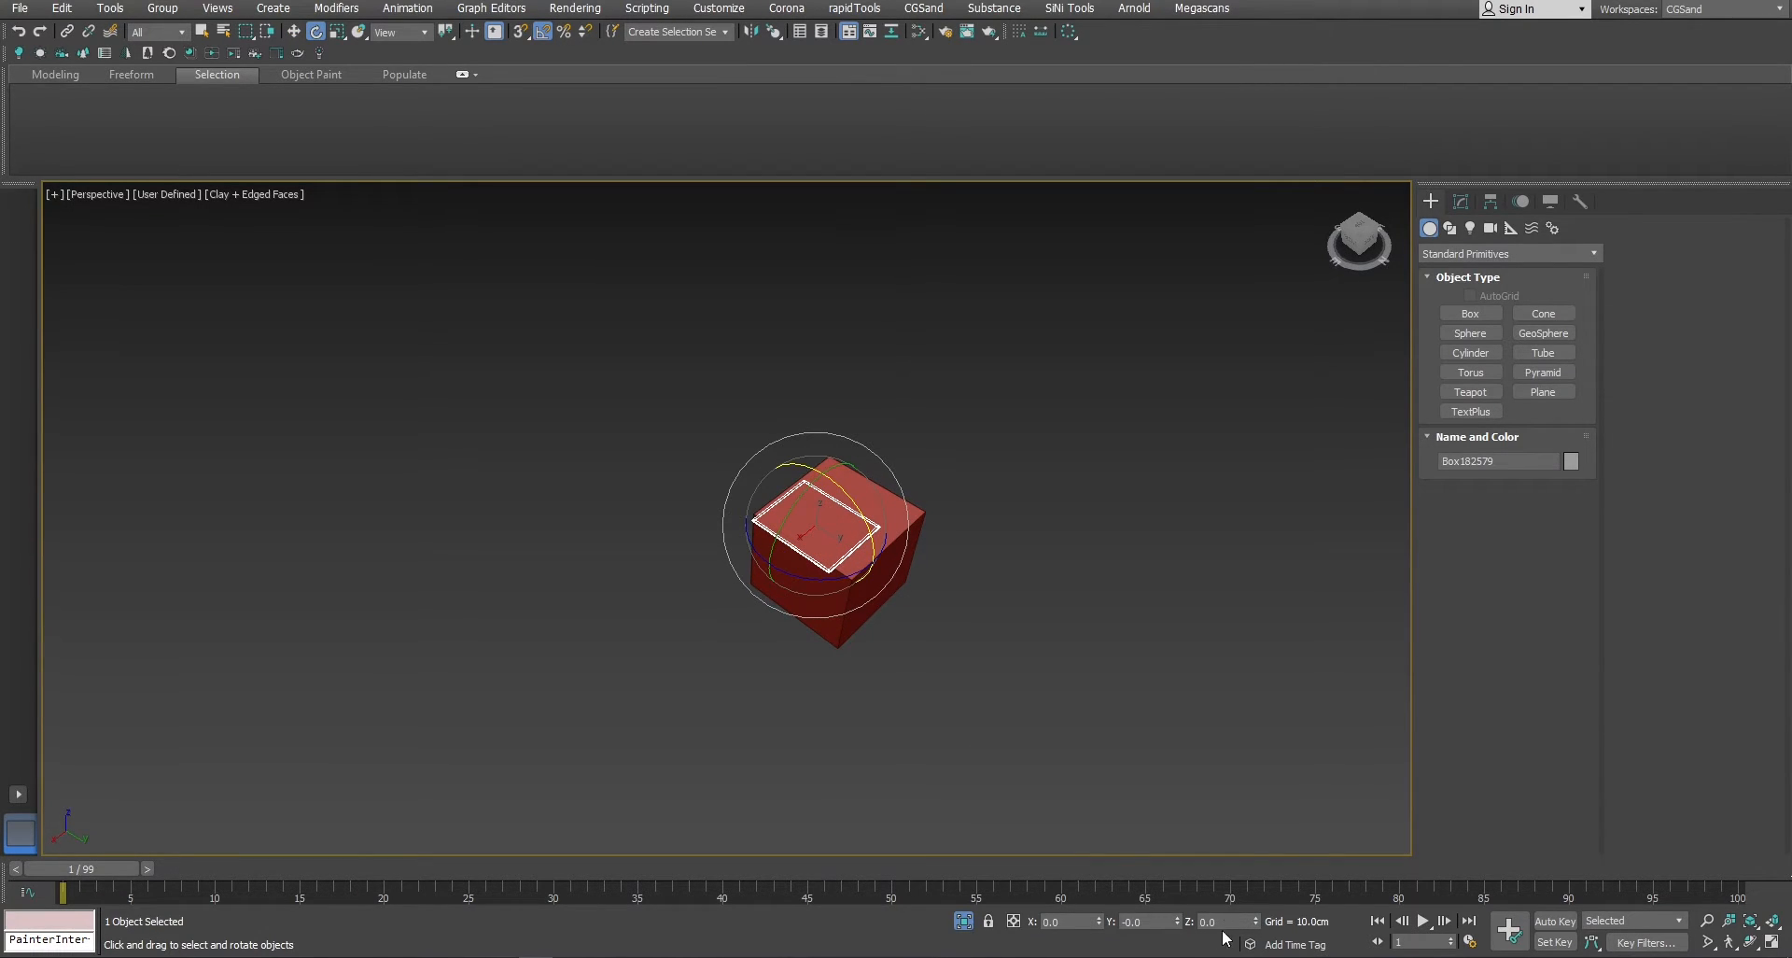
alt+middle_drag(803, 700, 836, 693)
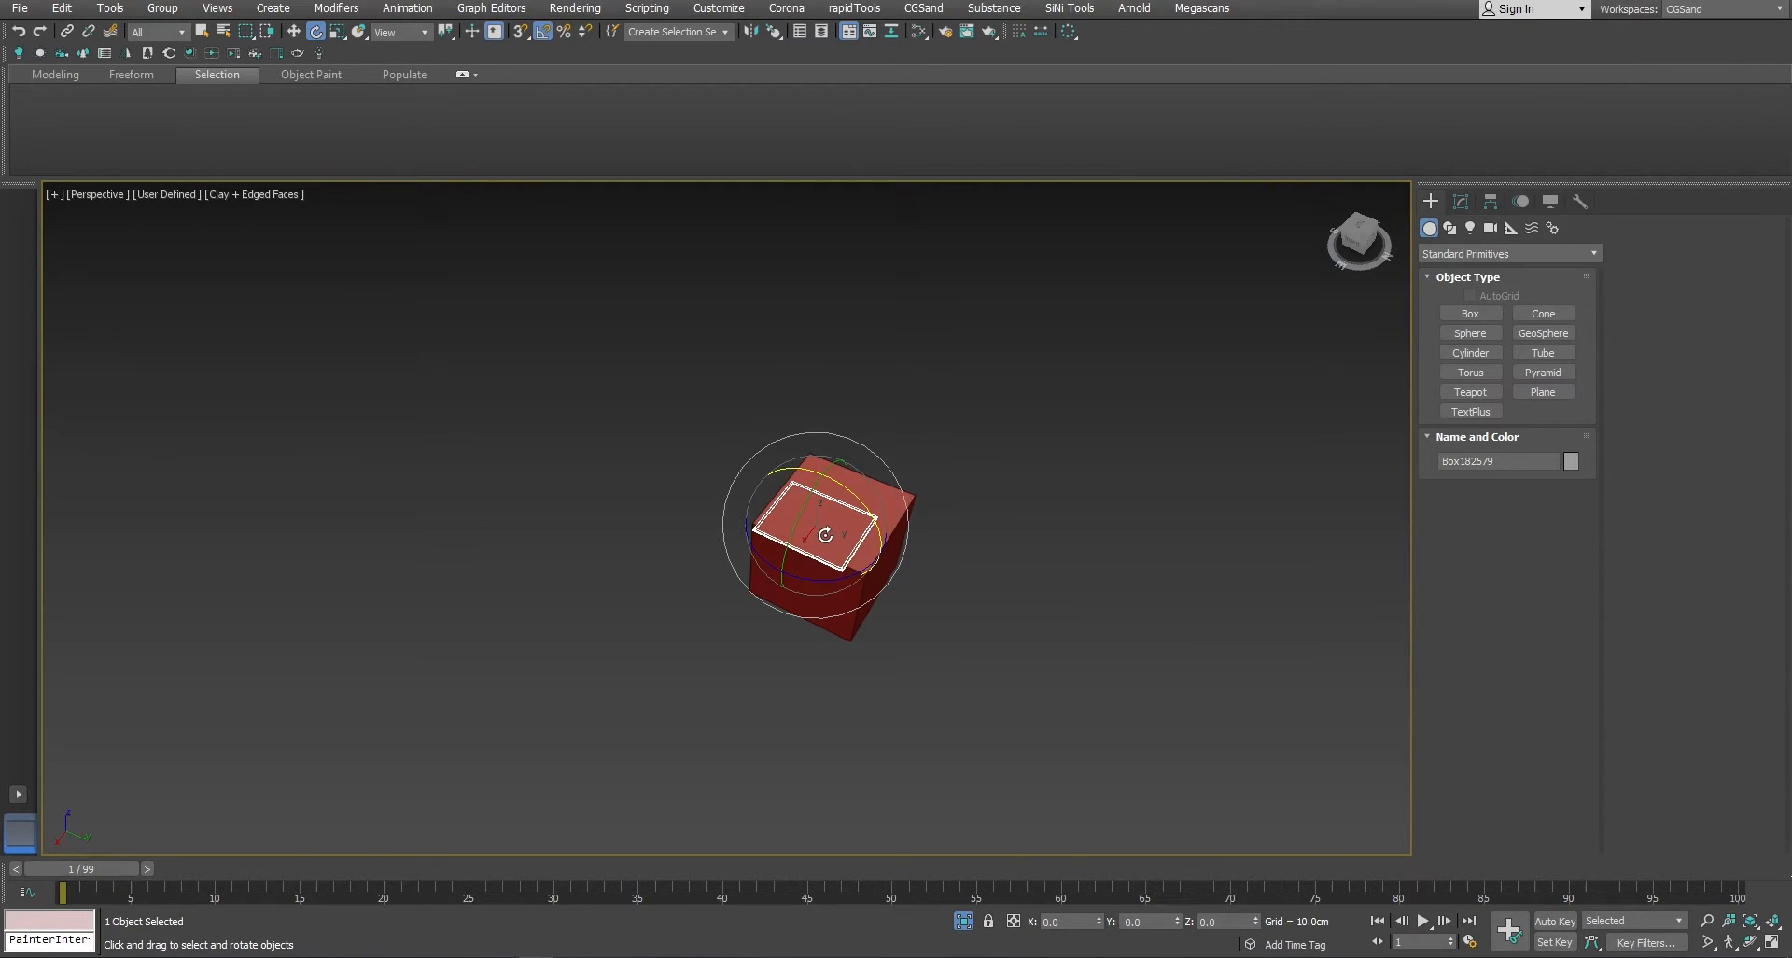
click(939, 663)
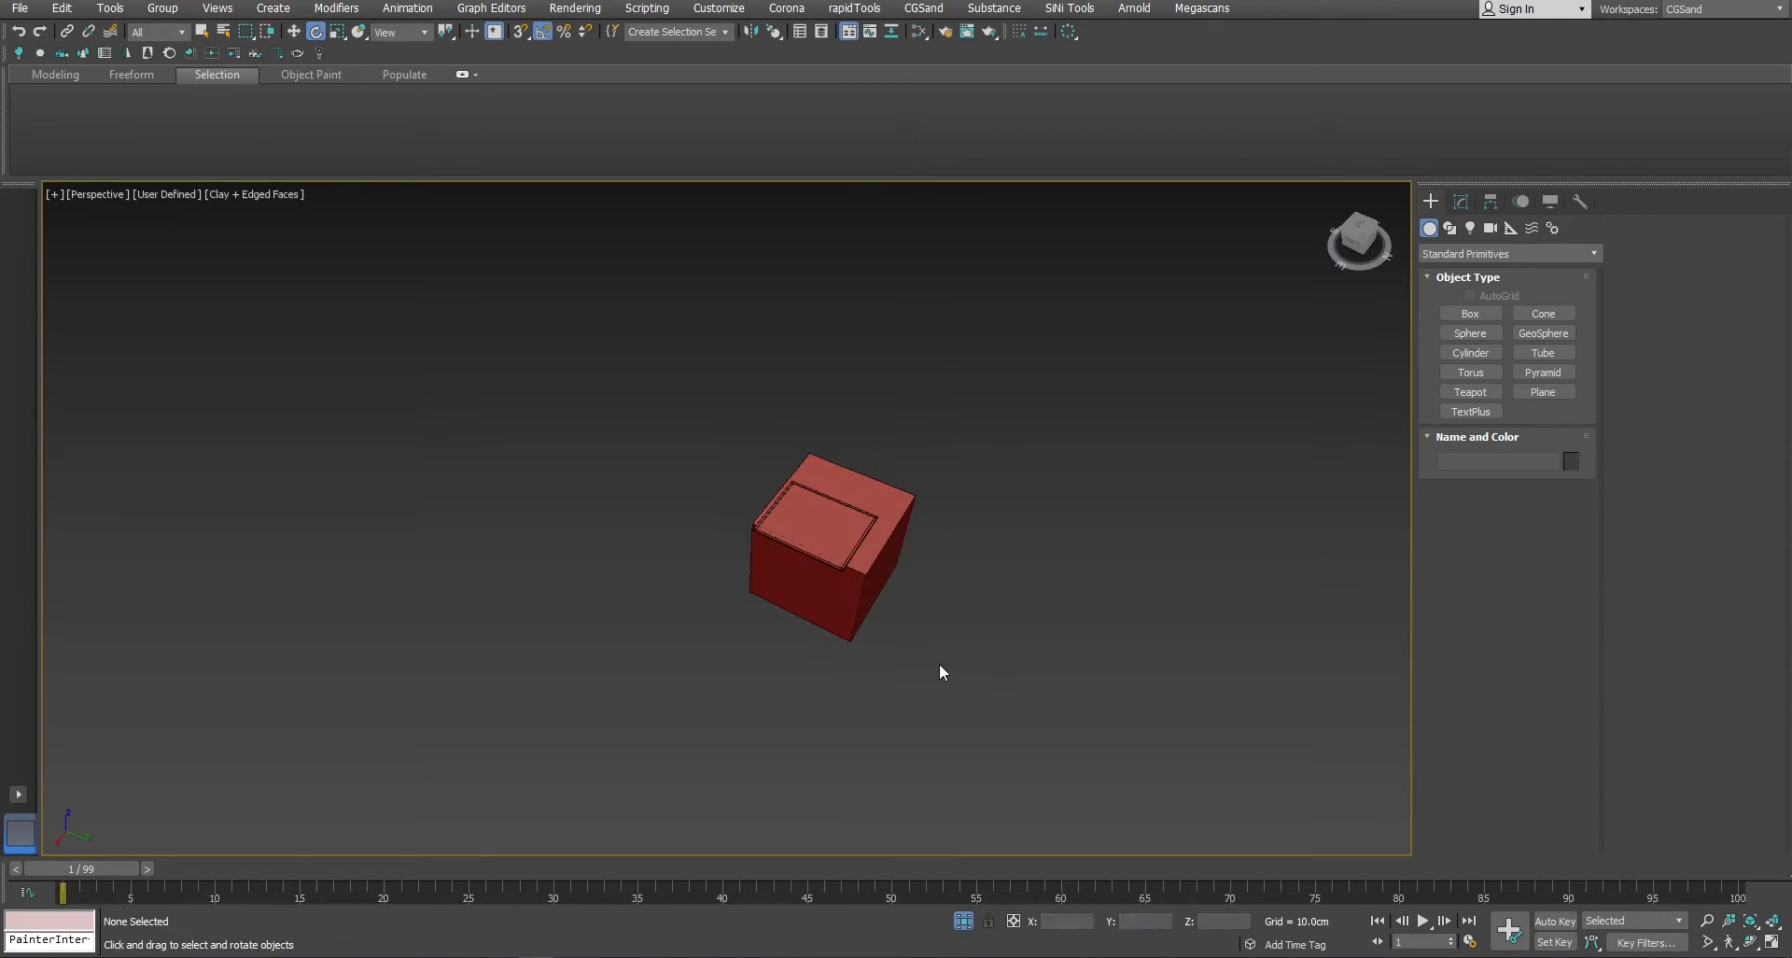
scroll(742, 551, up, 5)
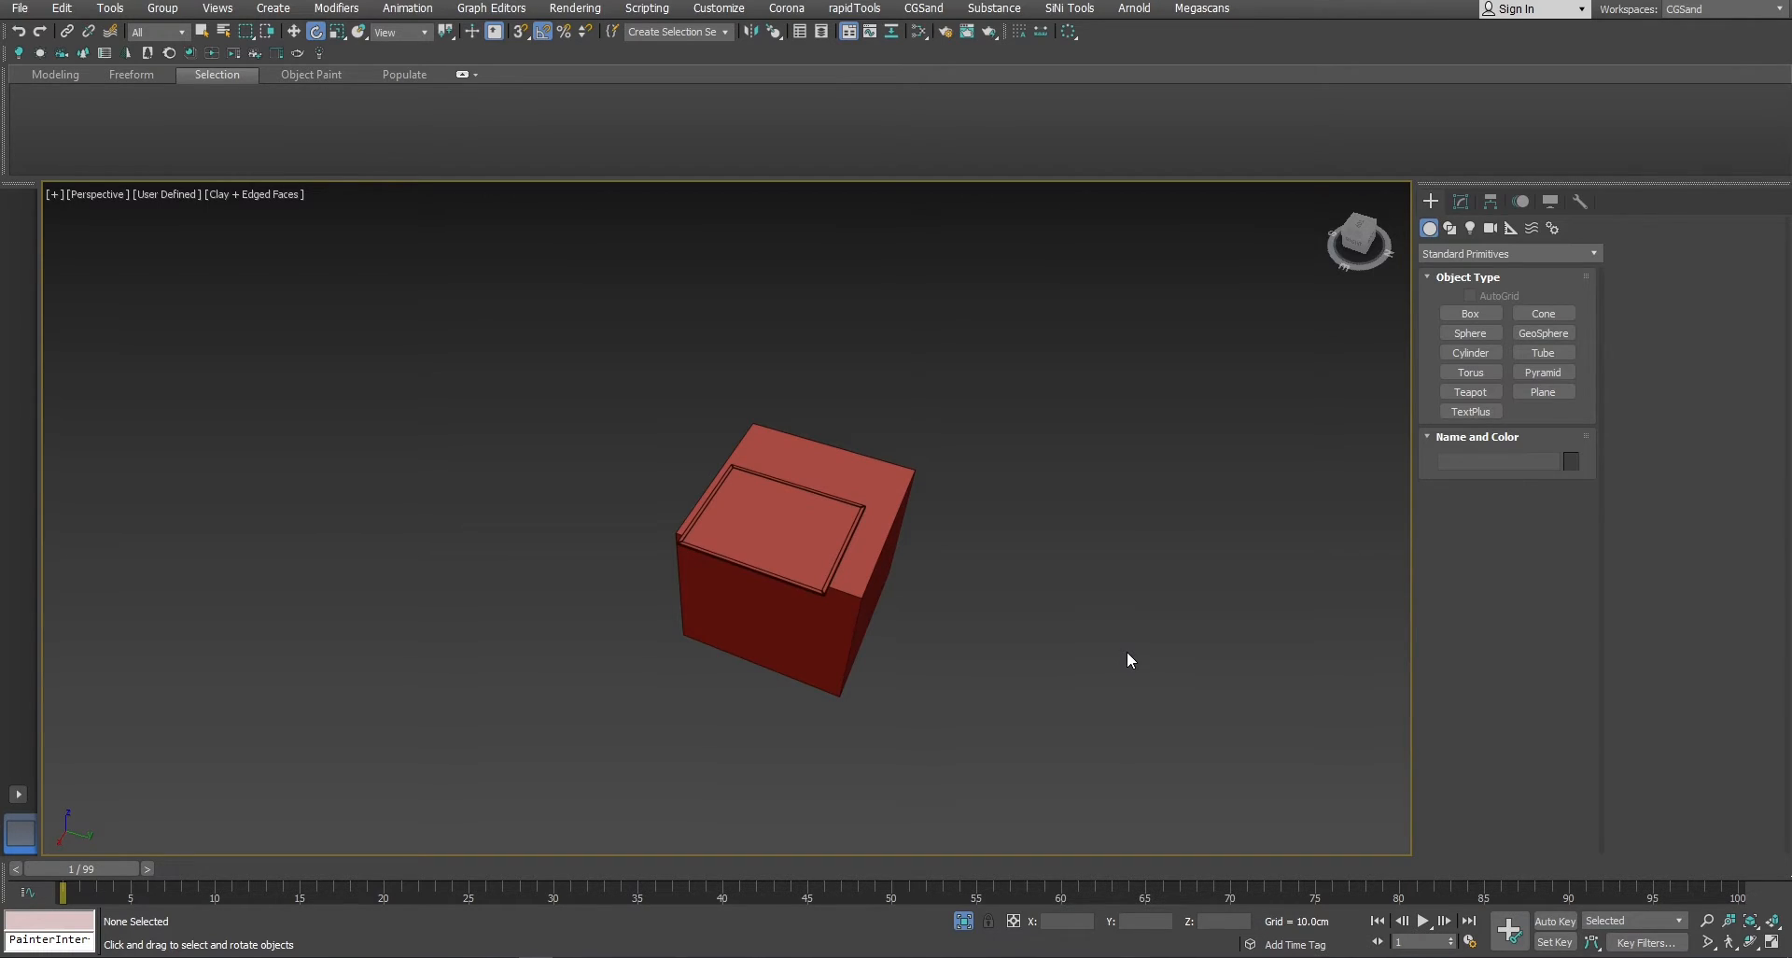
Bring the hidden kitchen objects back into the scene and delete the test box under the panel.
right_click(986, 601)
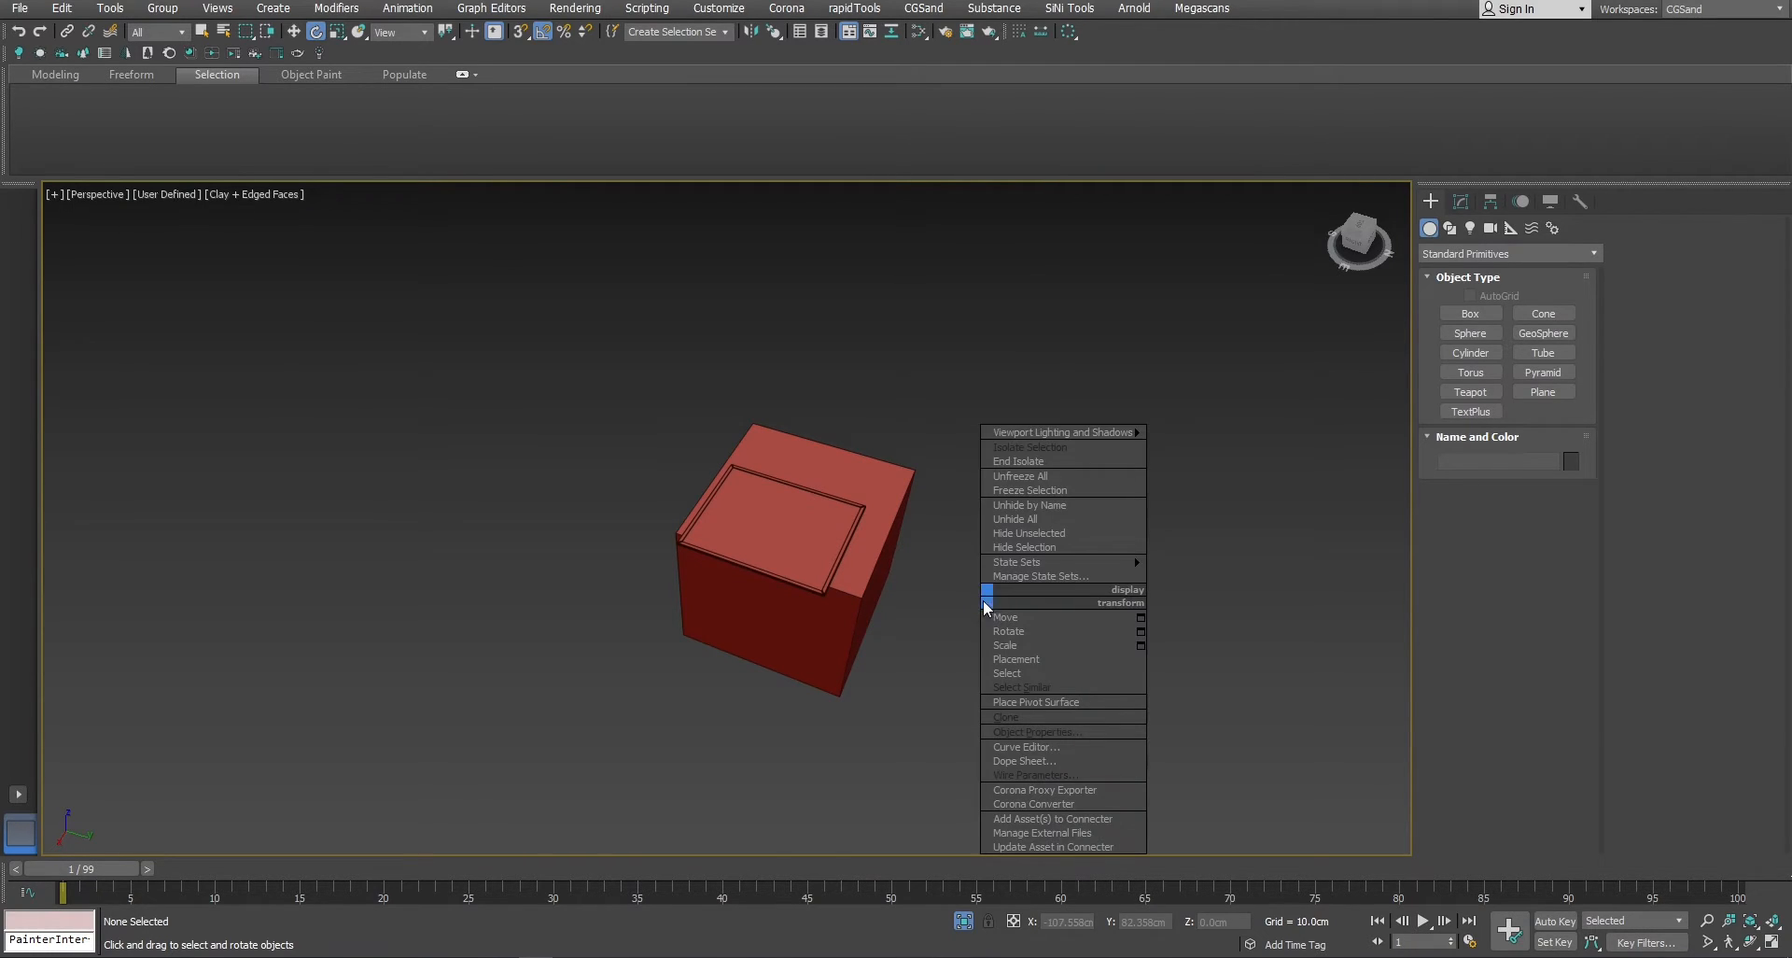
click(993, 513)
click(981, 499)
click(852, 699)
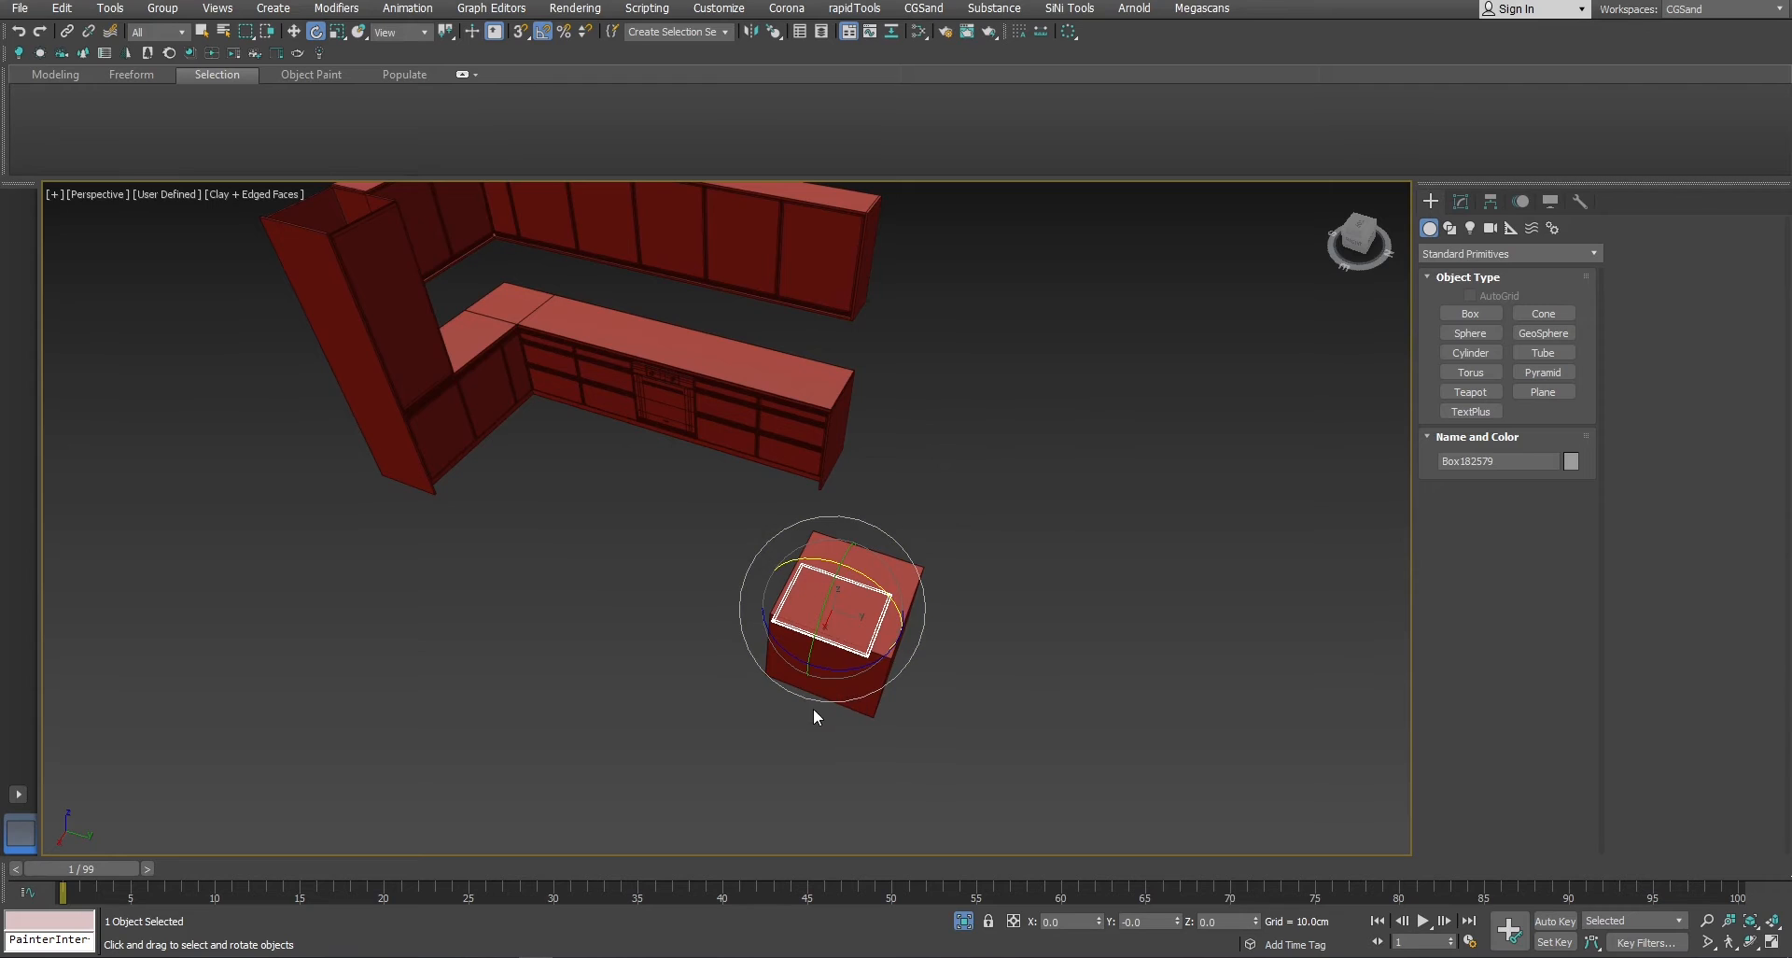
click(821, 687)
key(Delete)
Normal-align the underside of the panel to the countertop near the kitchen corner, with zero offsets.
click(823, 646)
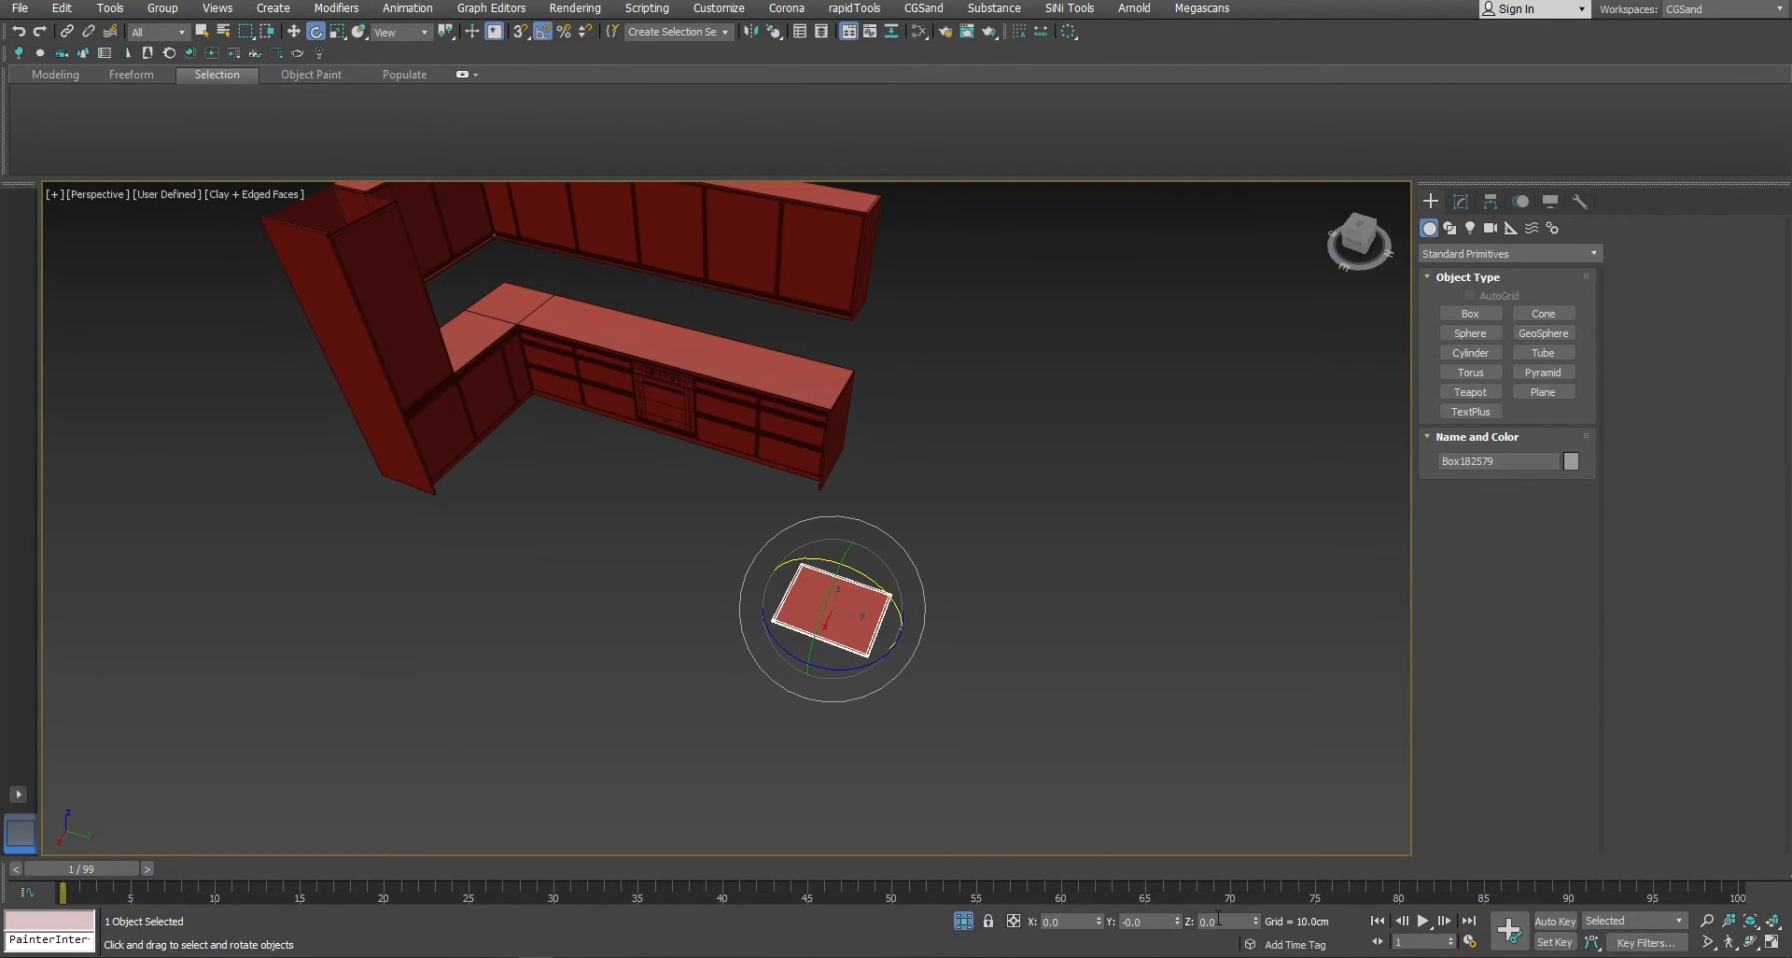
alt+middle_drag(931, 751, 911, 558)
key(alt+n)
click(840, 627)
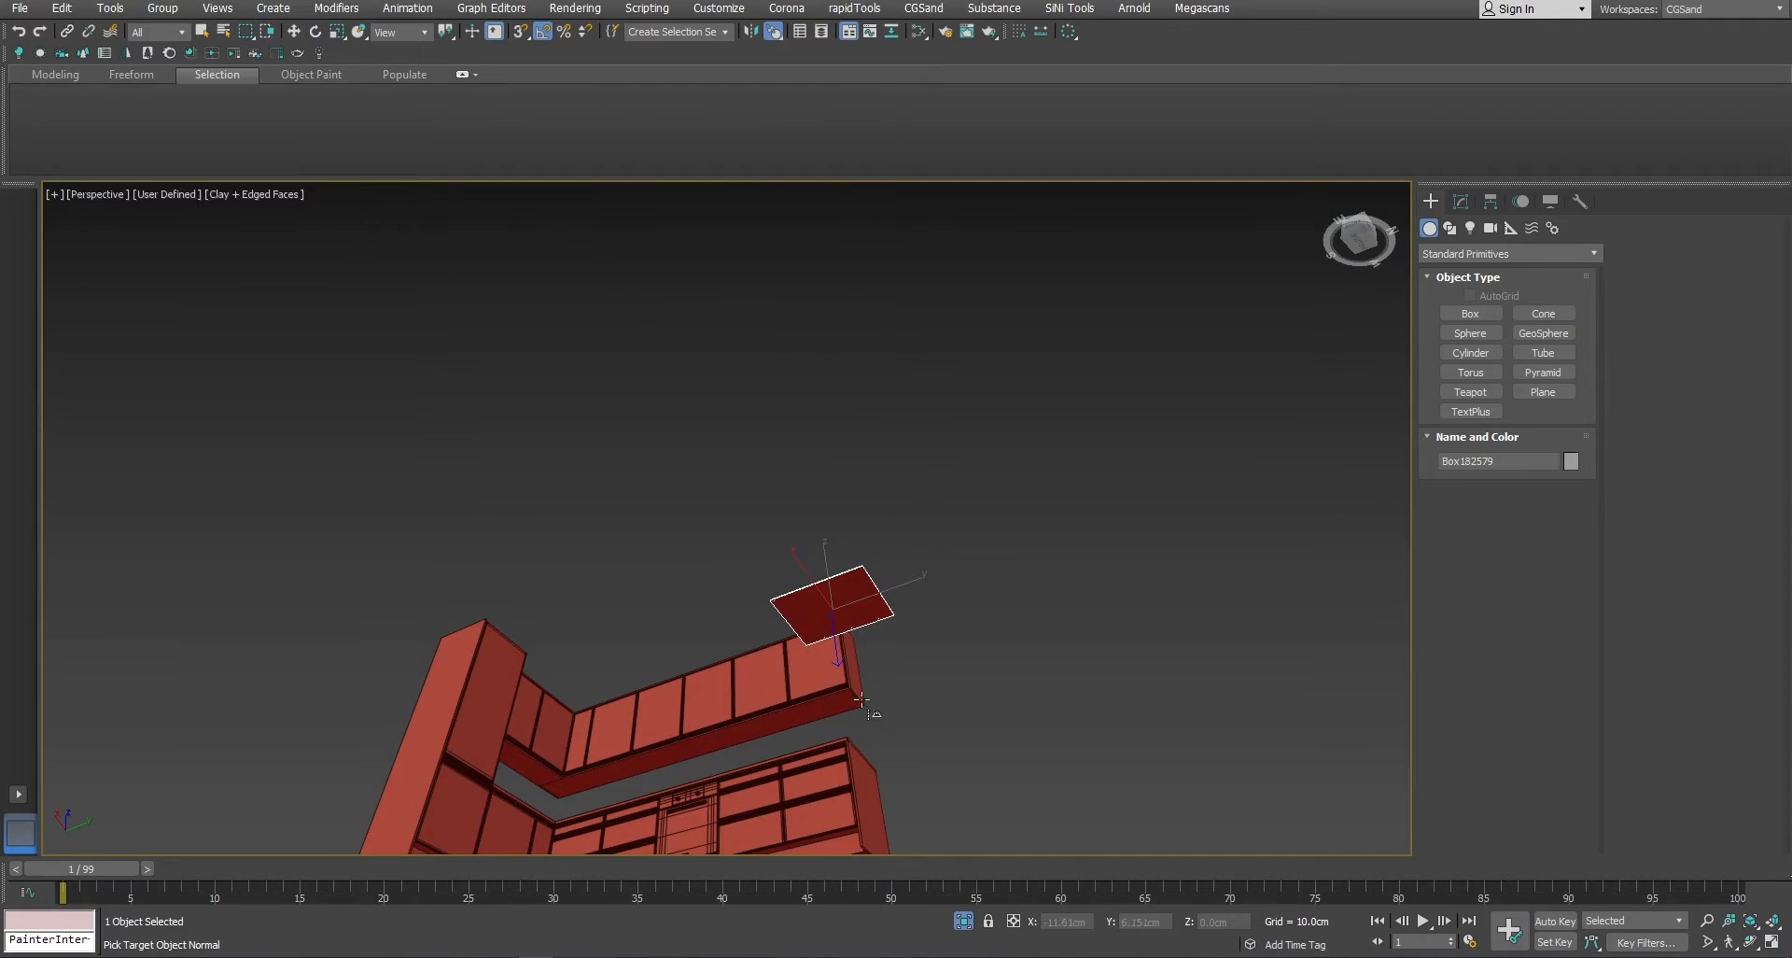
alt+middle_drag(776, 454, 846, 541)
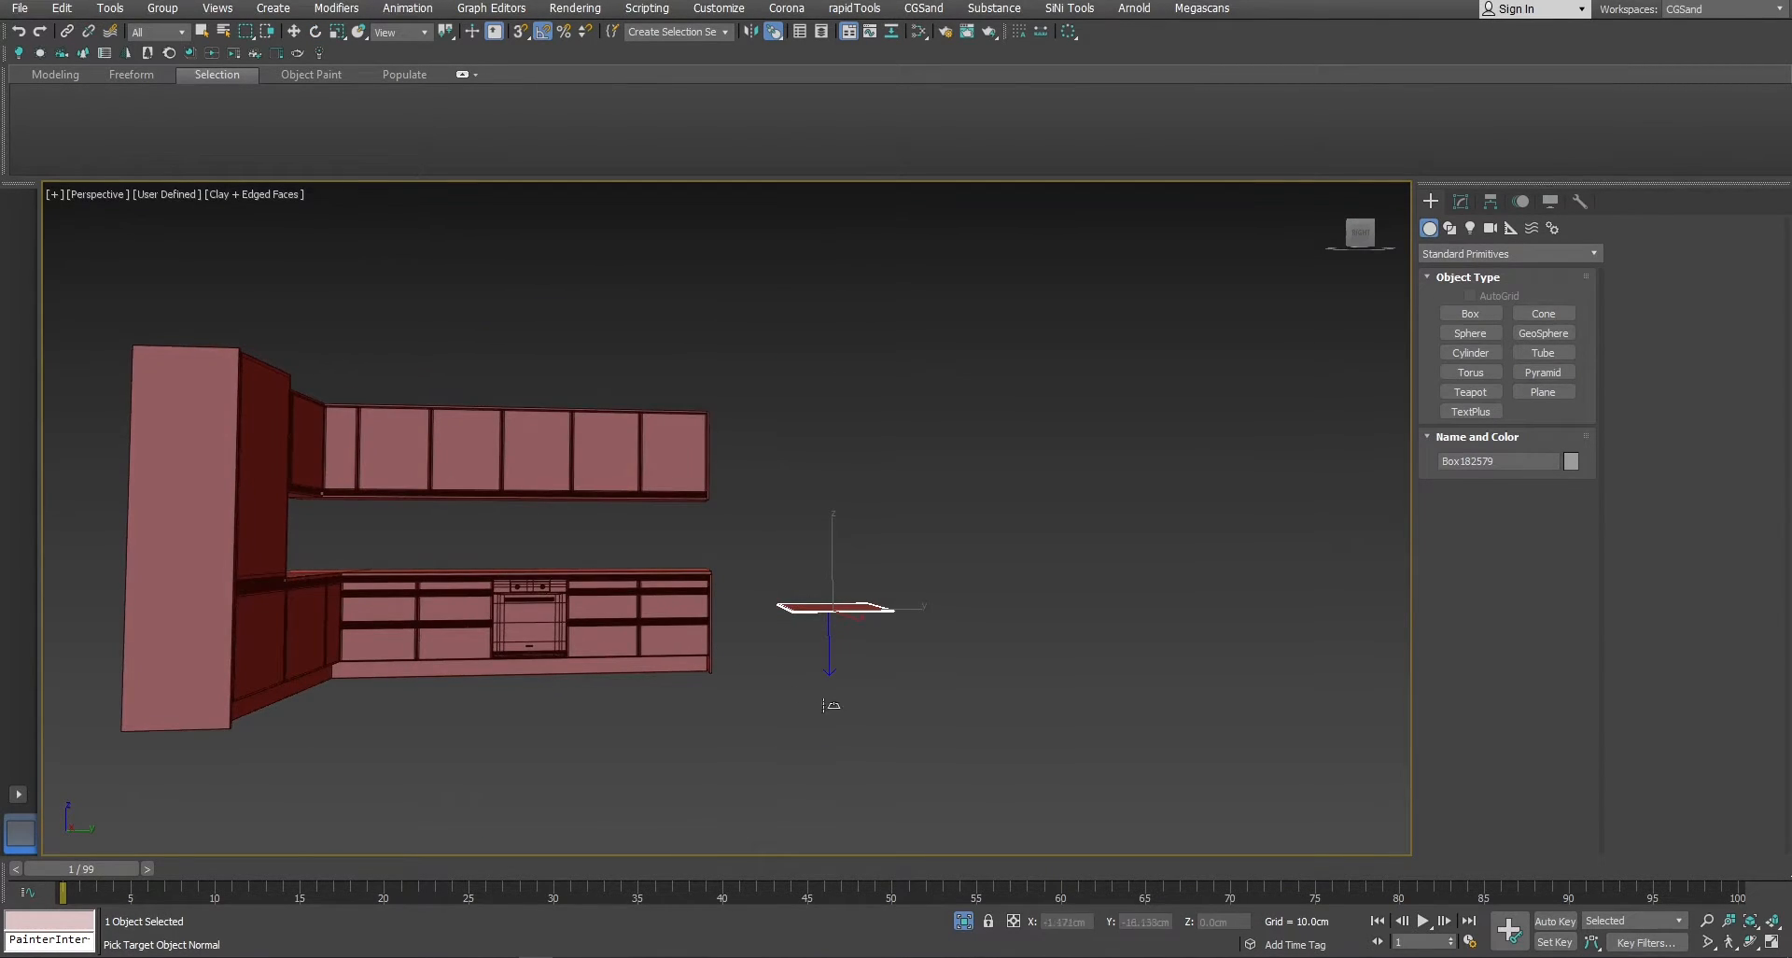
mouse_move(667, 501)
alt+middle_down()
mouse_move(636, 581)
mouse_move(640, 520)
alt+middle_up()
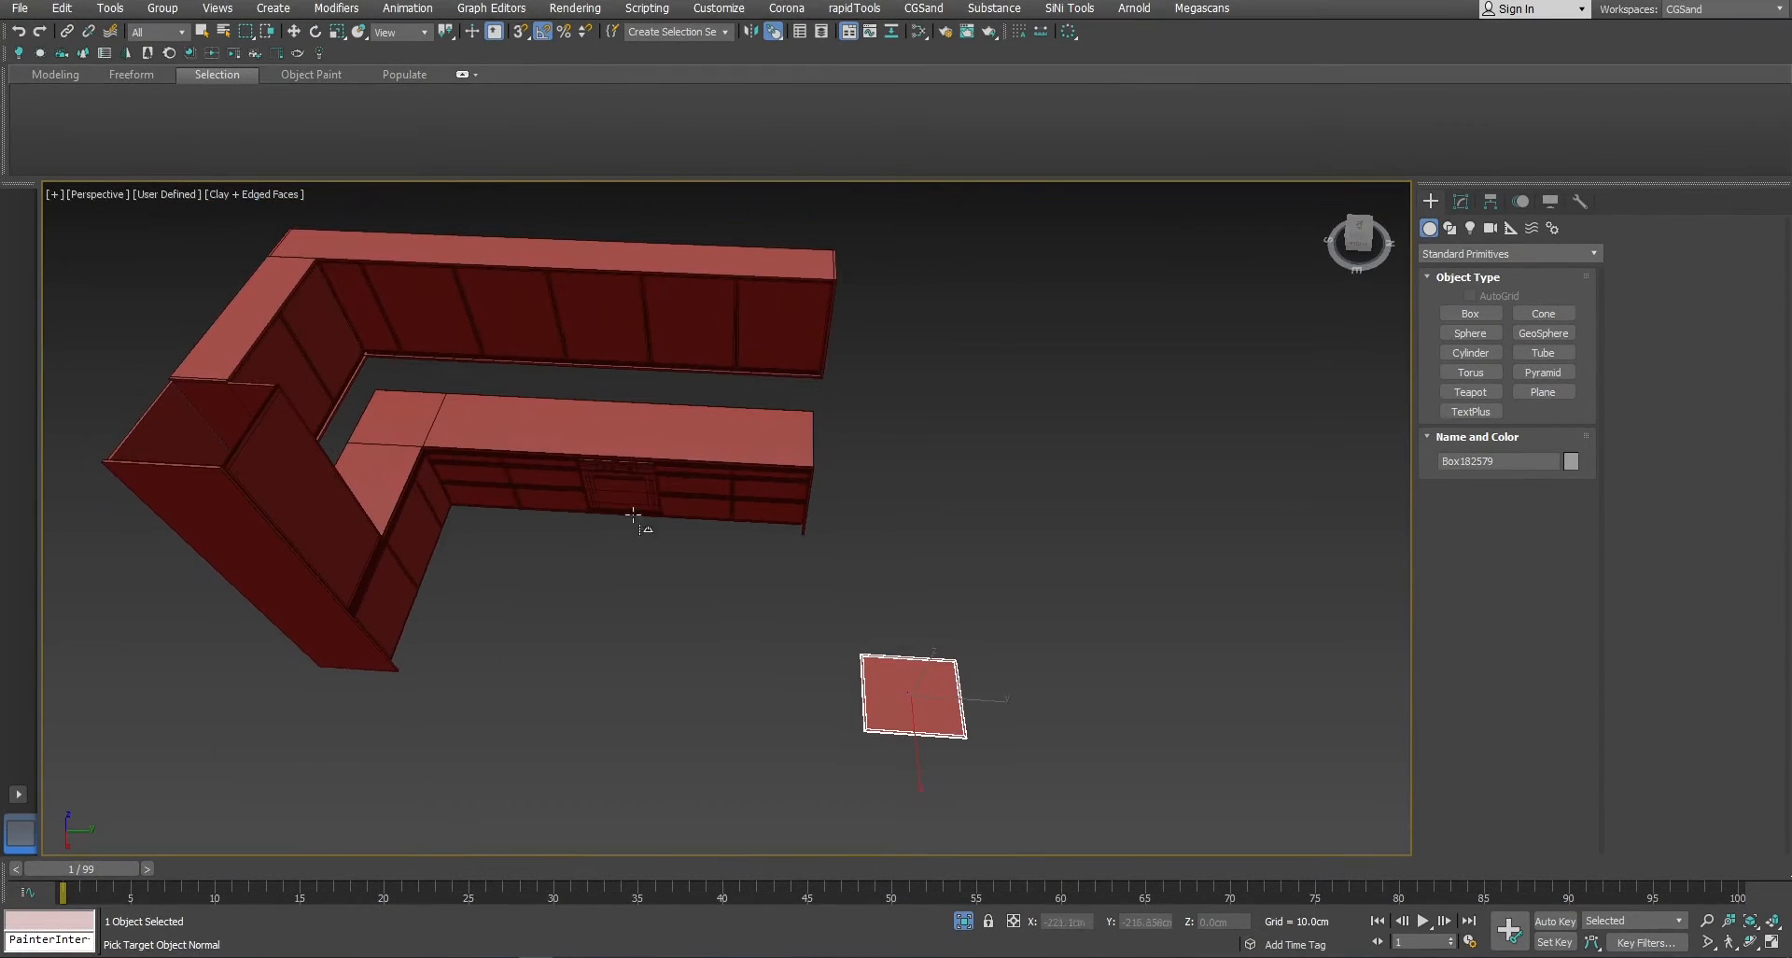
click(429, 416)
click(853, 571)
Examine how the panel sits on the corner countertop, both up close in Perspective and in the Front view.
scroll(439, 415, up, 5)
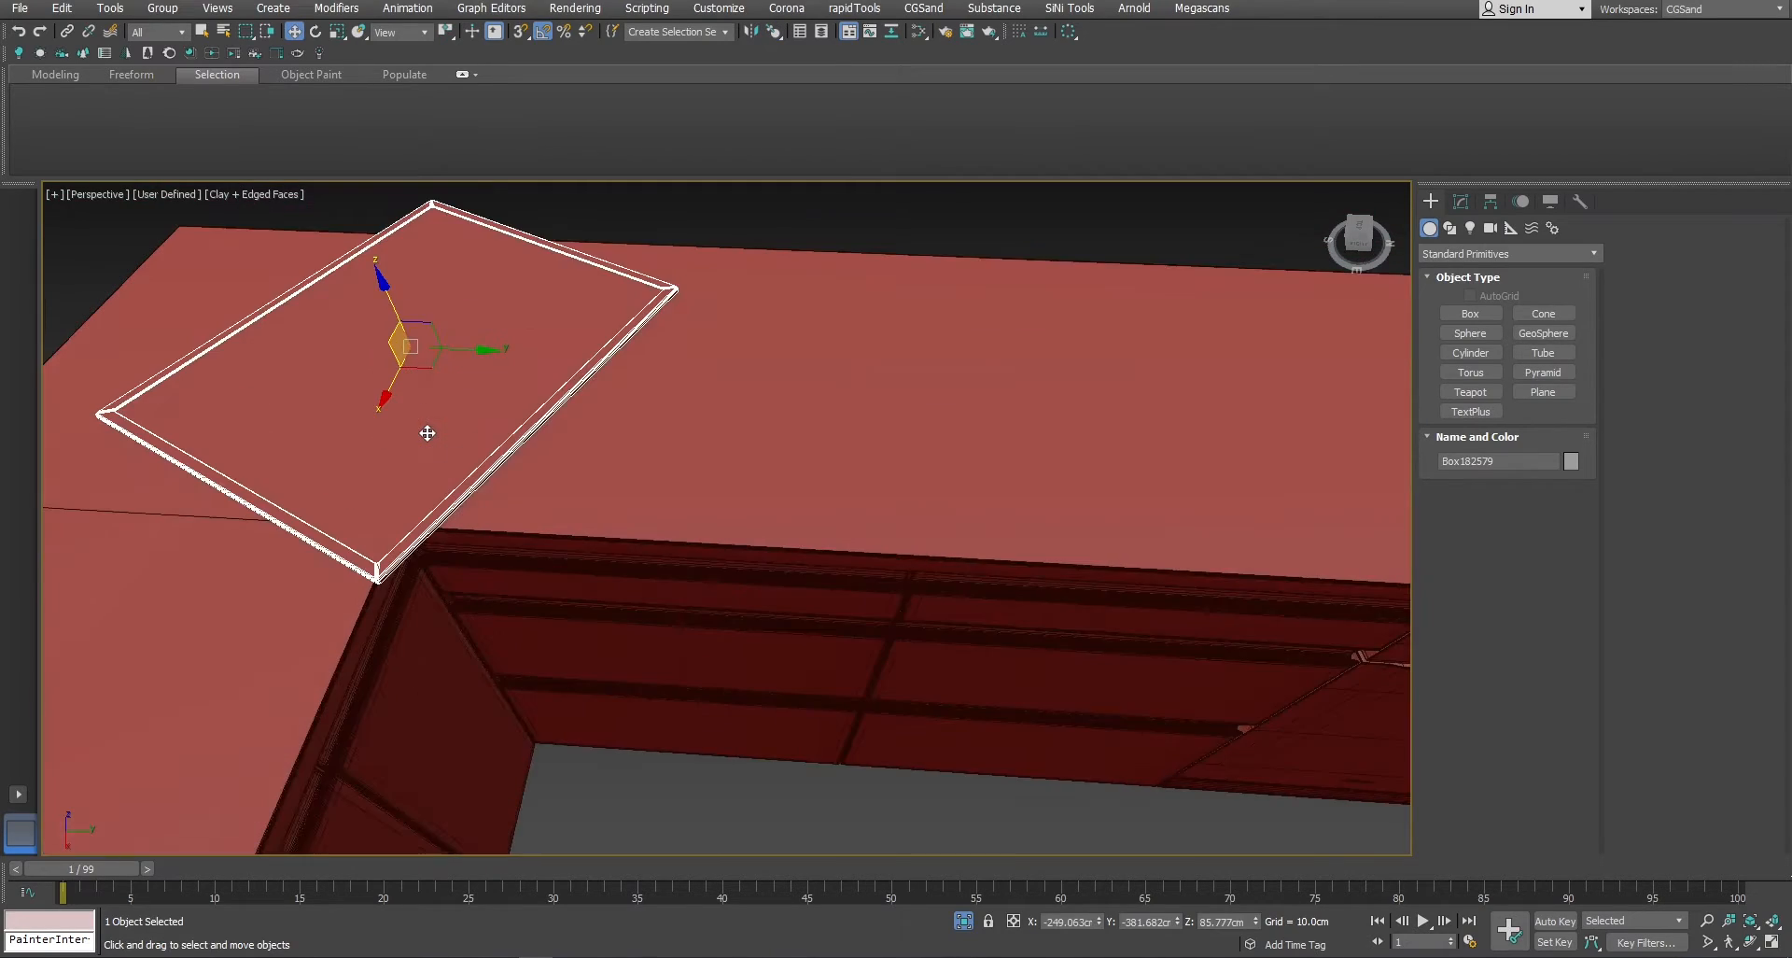
mouse_move(445, 412)
alt+middle_down()
mouse_move(448, 374)
mouse_move(465, 407)
alt+middle_up()
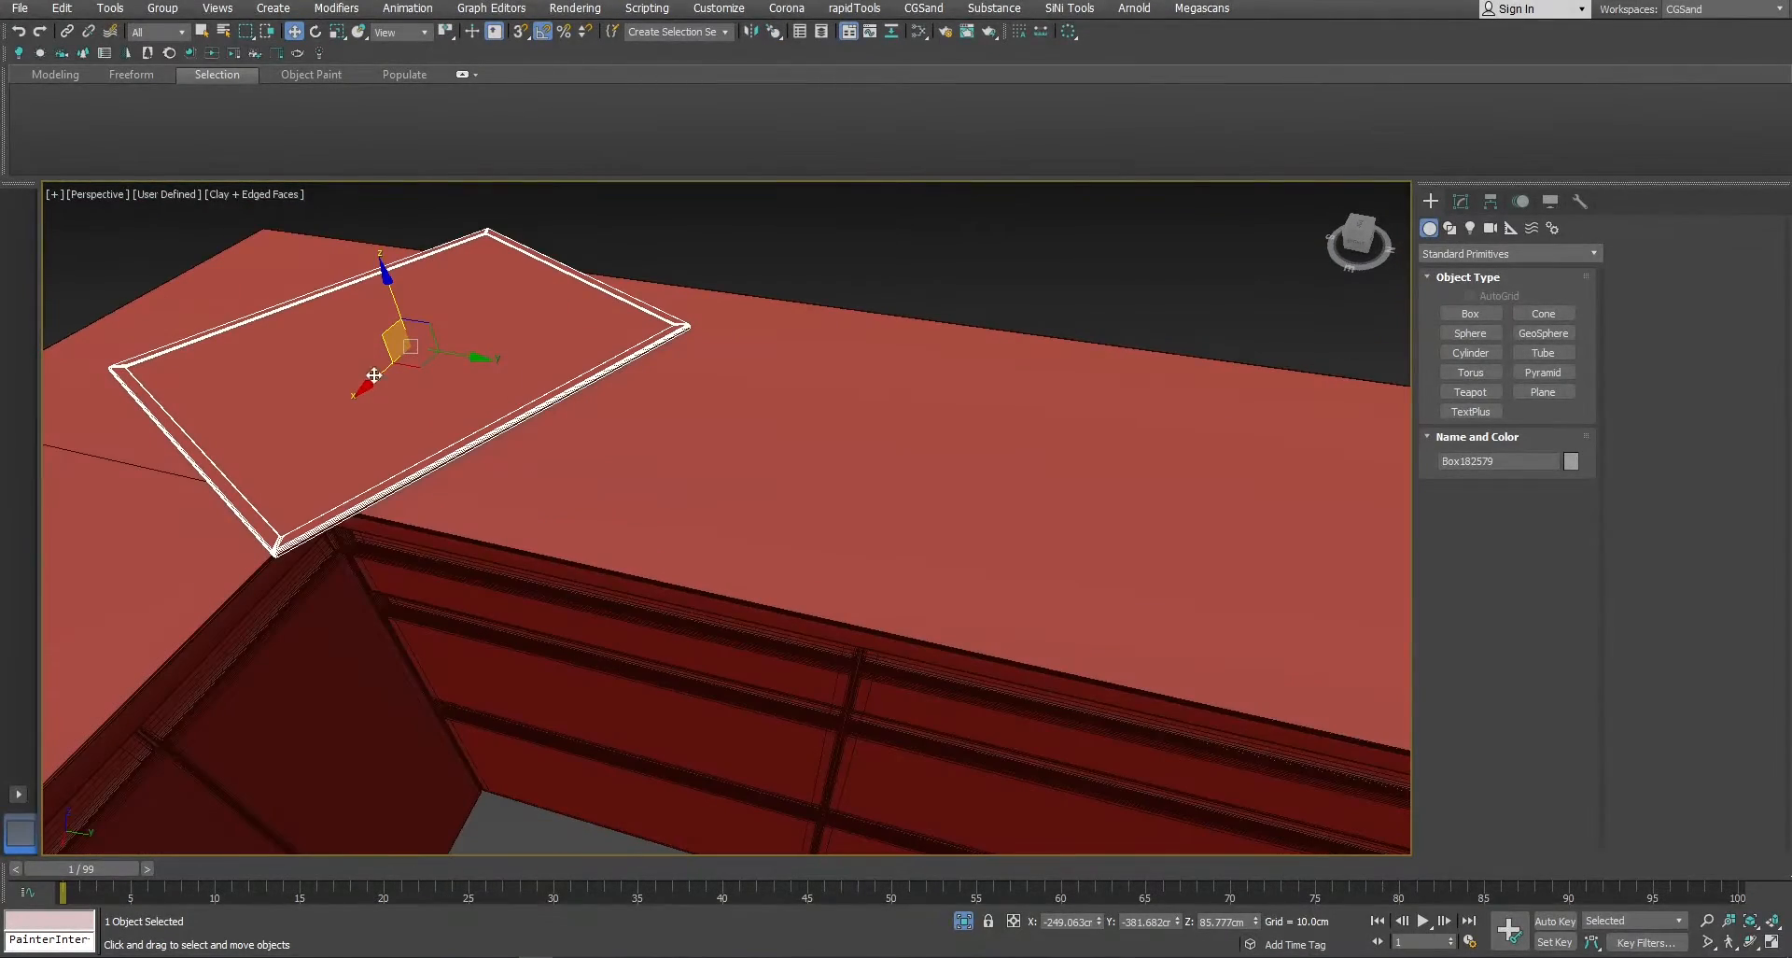
scroll(536, 436, down, 10)
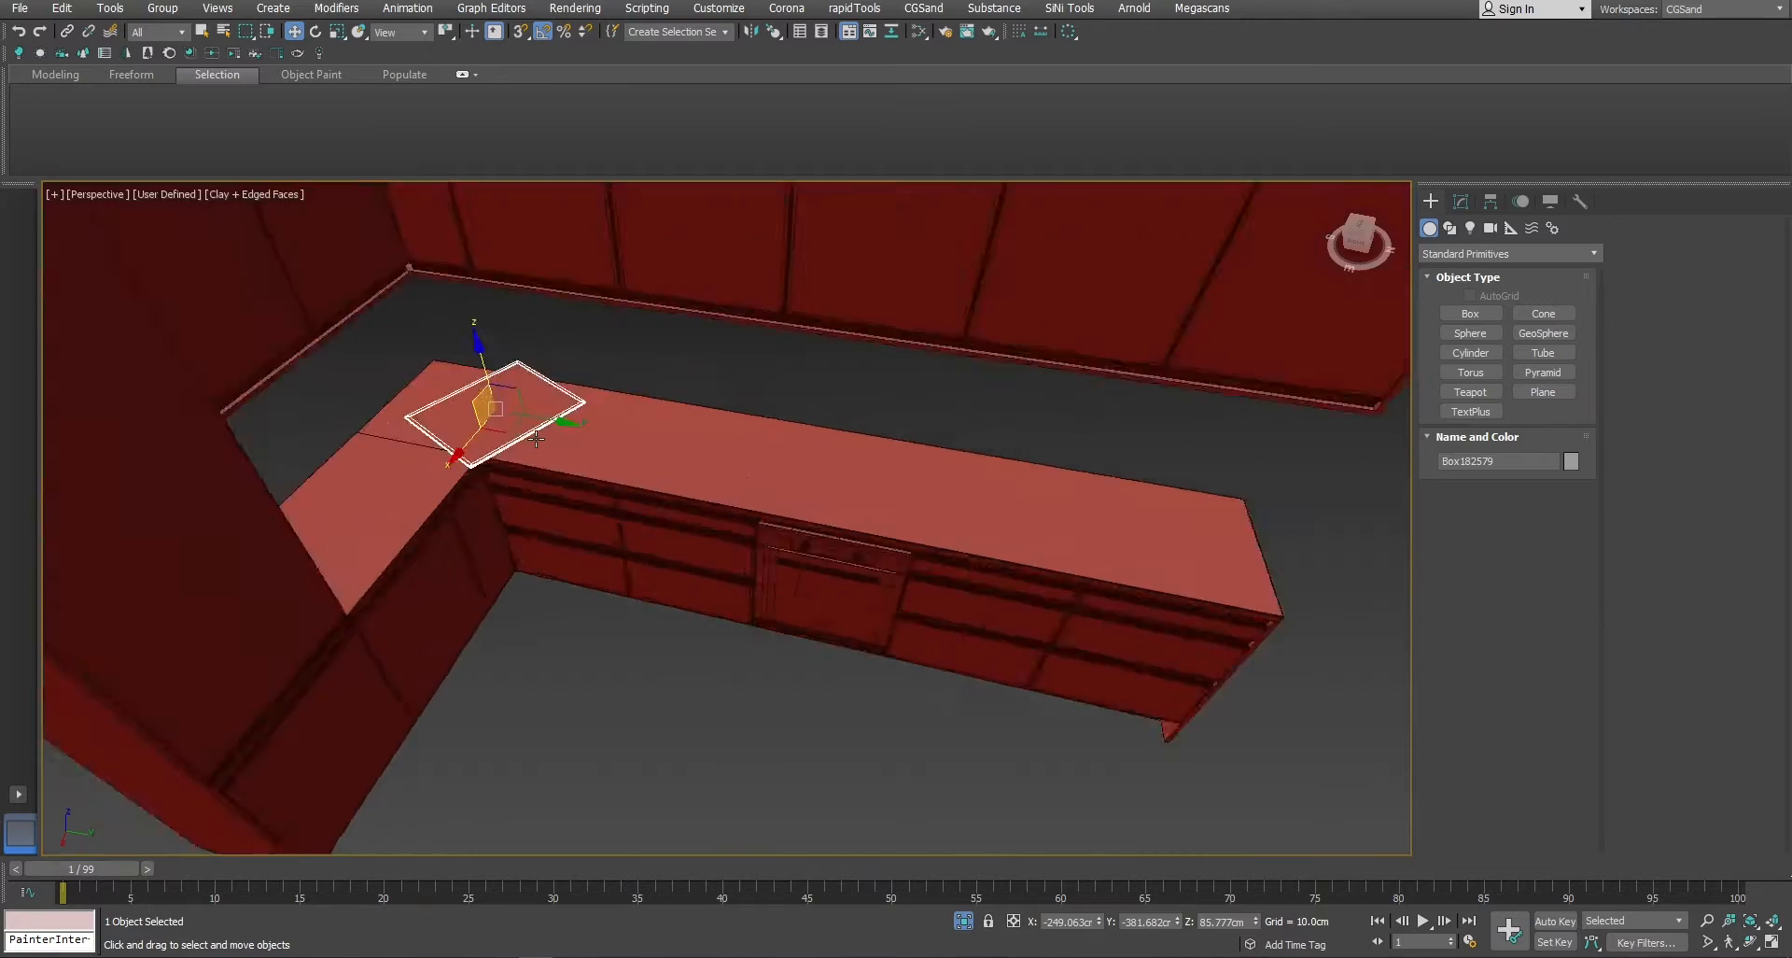
key(alt+w)
right_click(918, 300)
key(z)
key(alt+w)
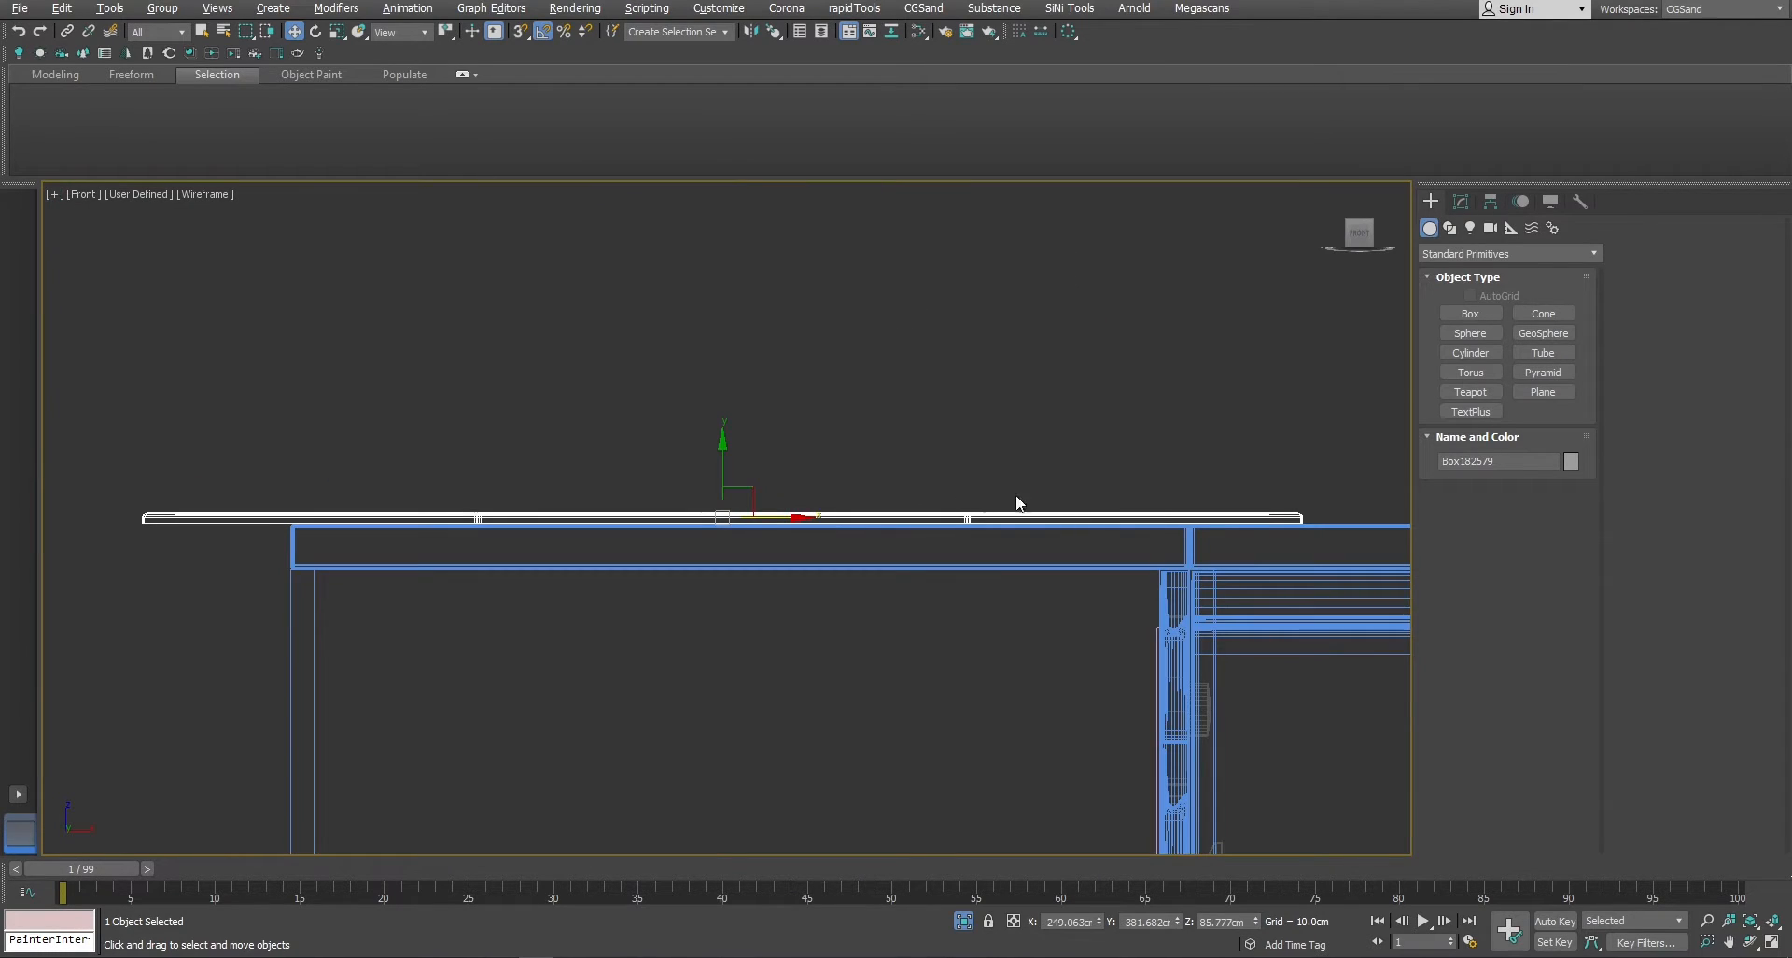
key(alt+w)
right_click(1001, 612)
key(alt+w)
Reset the panel's Z rotation to 0 and move it off the countertop to in front of the cabinets.
key(e)
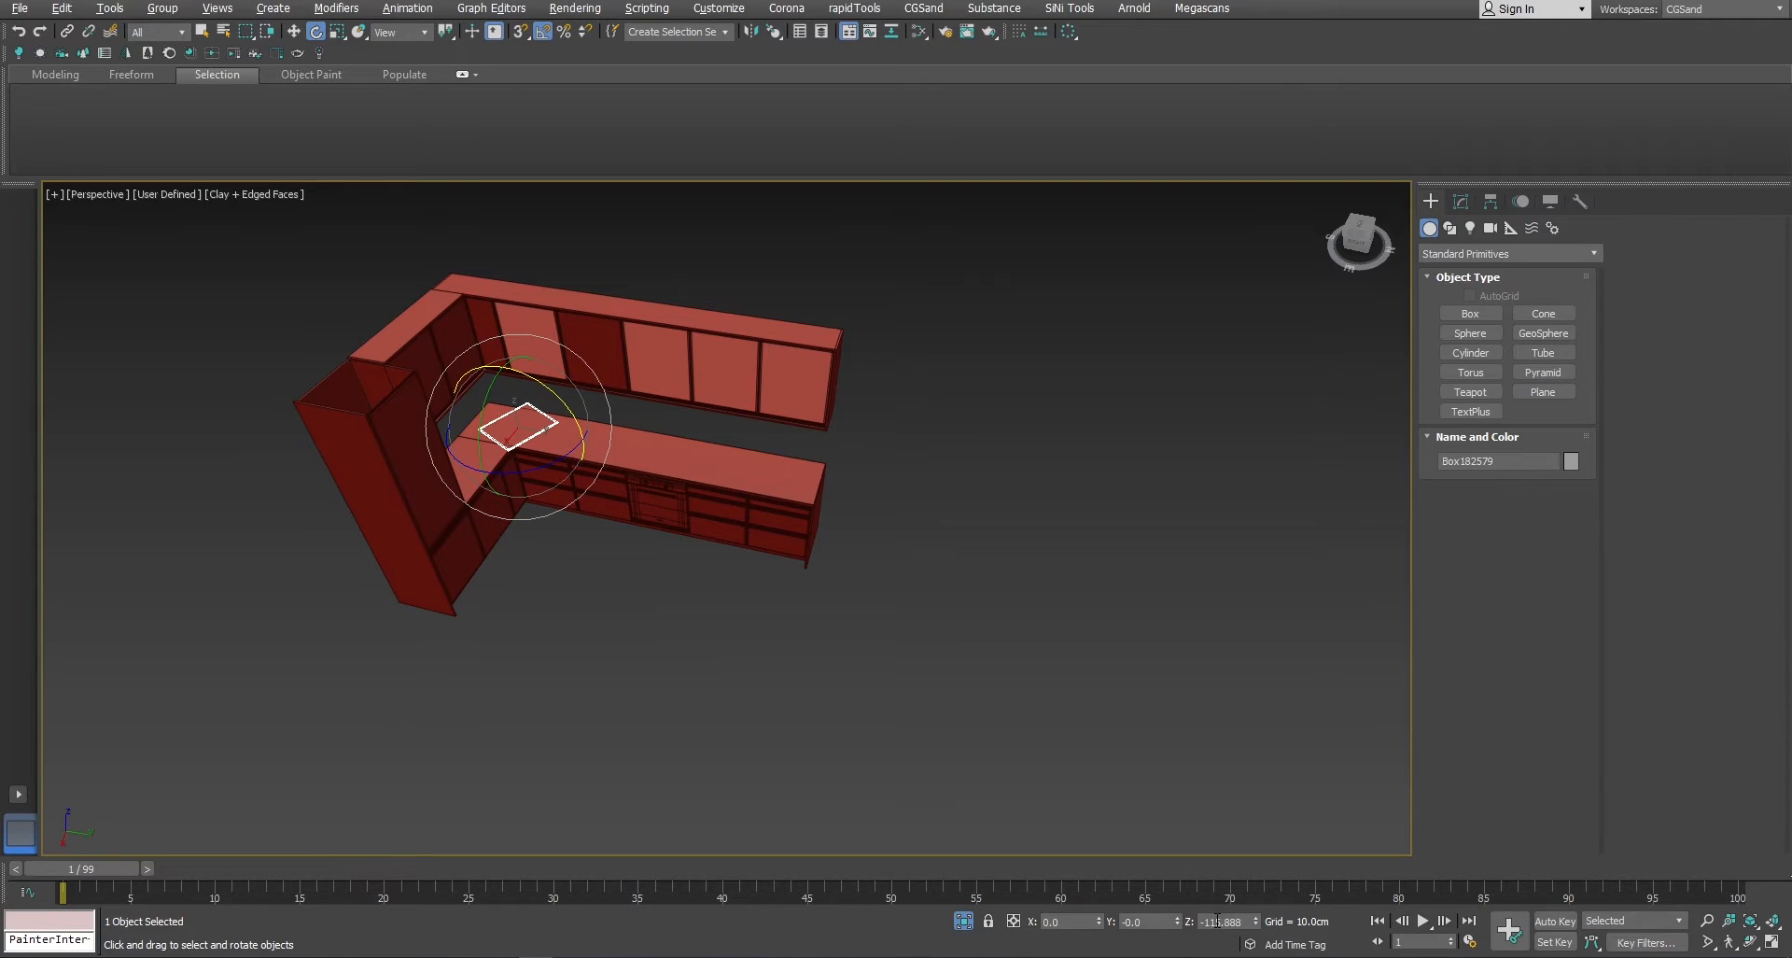
right_click(1258, 924)
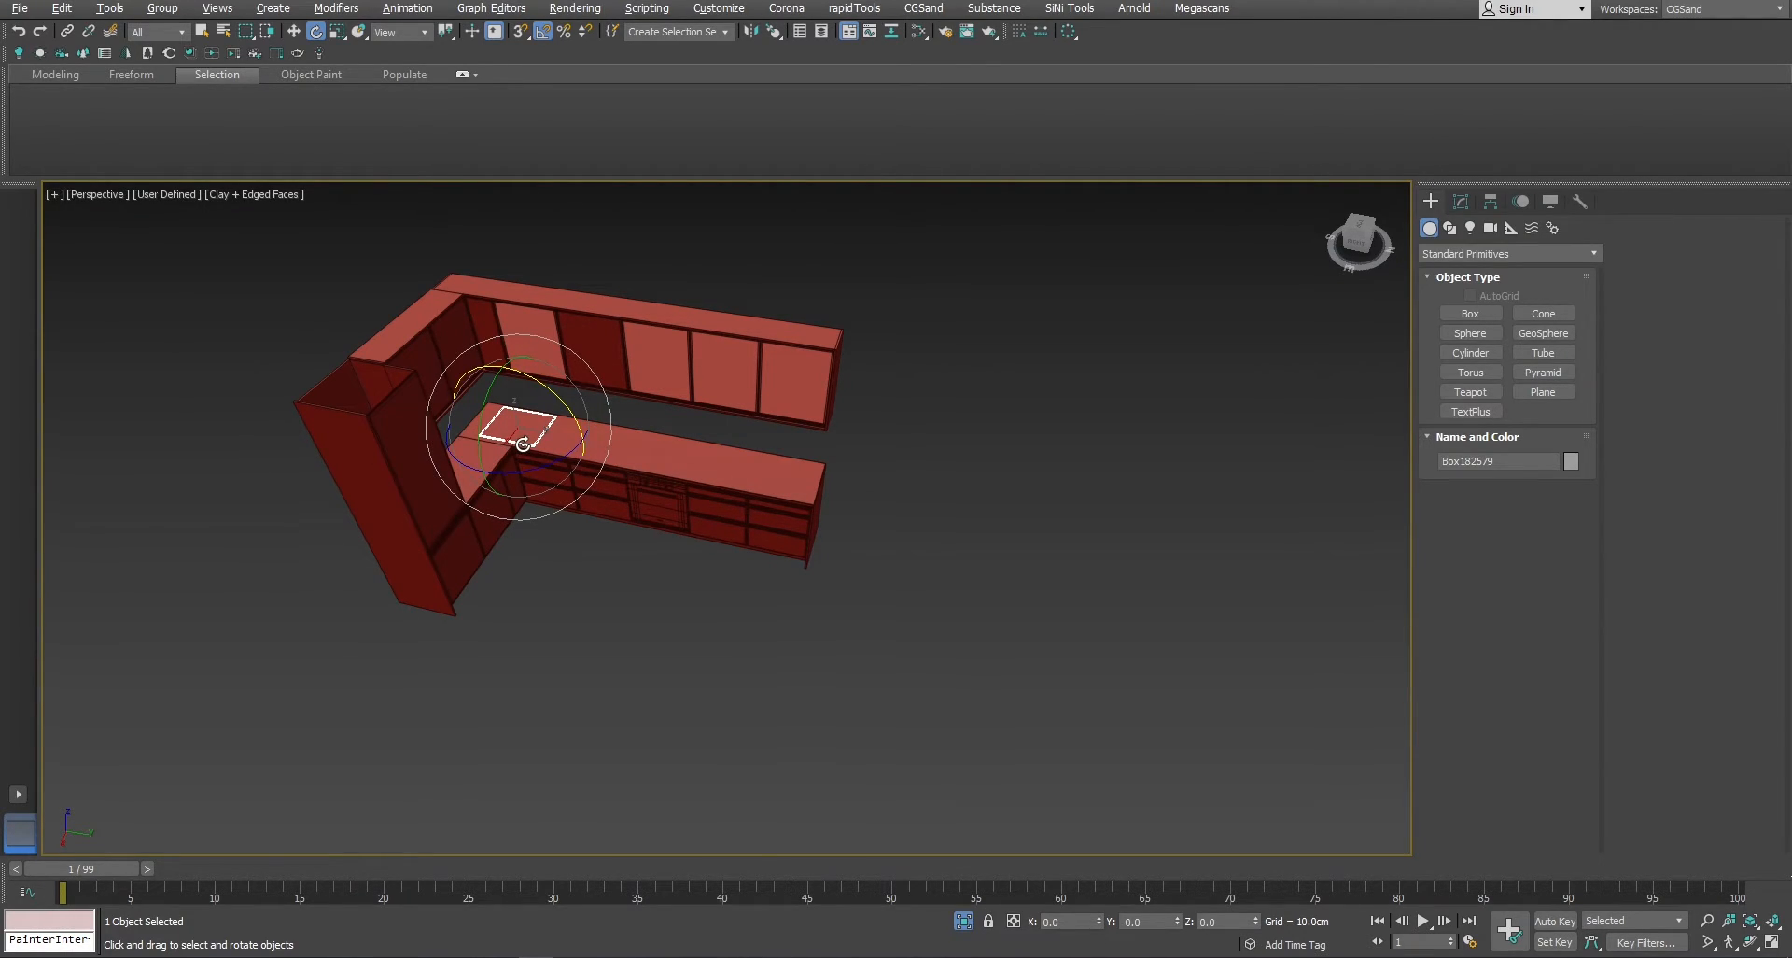
key(w)
drag(530, 448, 684, 706)
Normal-align the underside of the panel to the countertop above the oven with zero offsets, and inspect the fit.
alt+middle_drag(706, 733, 745, 690)
key(alt+n)
click(680, 698)
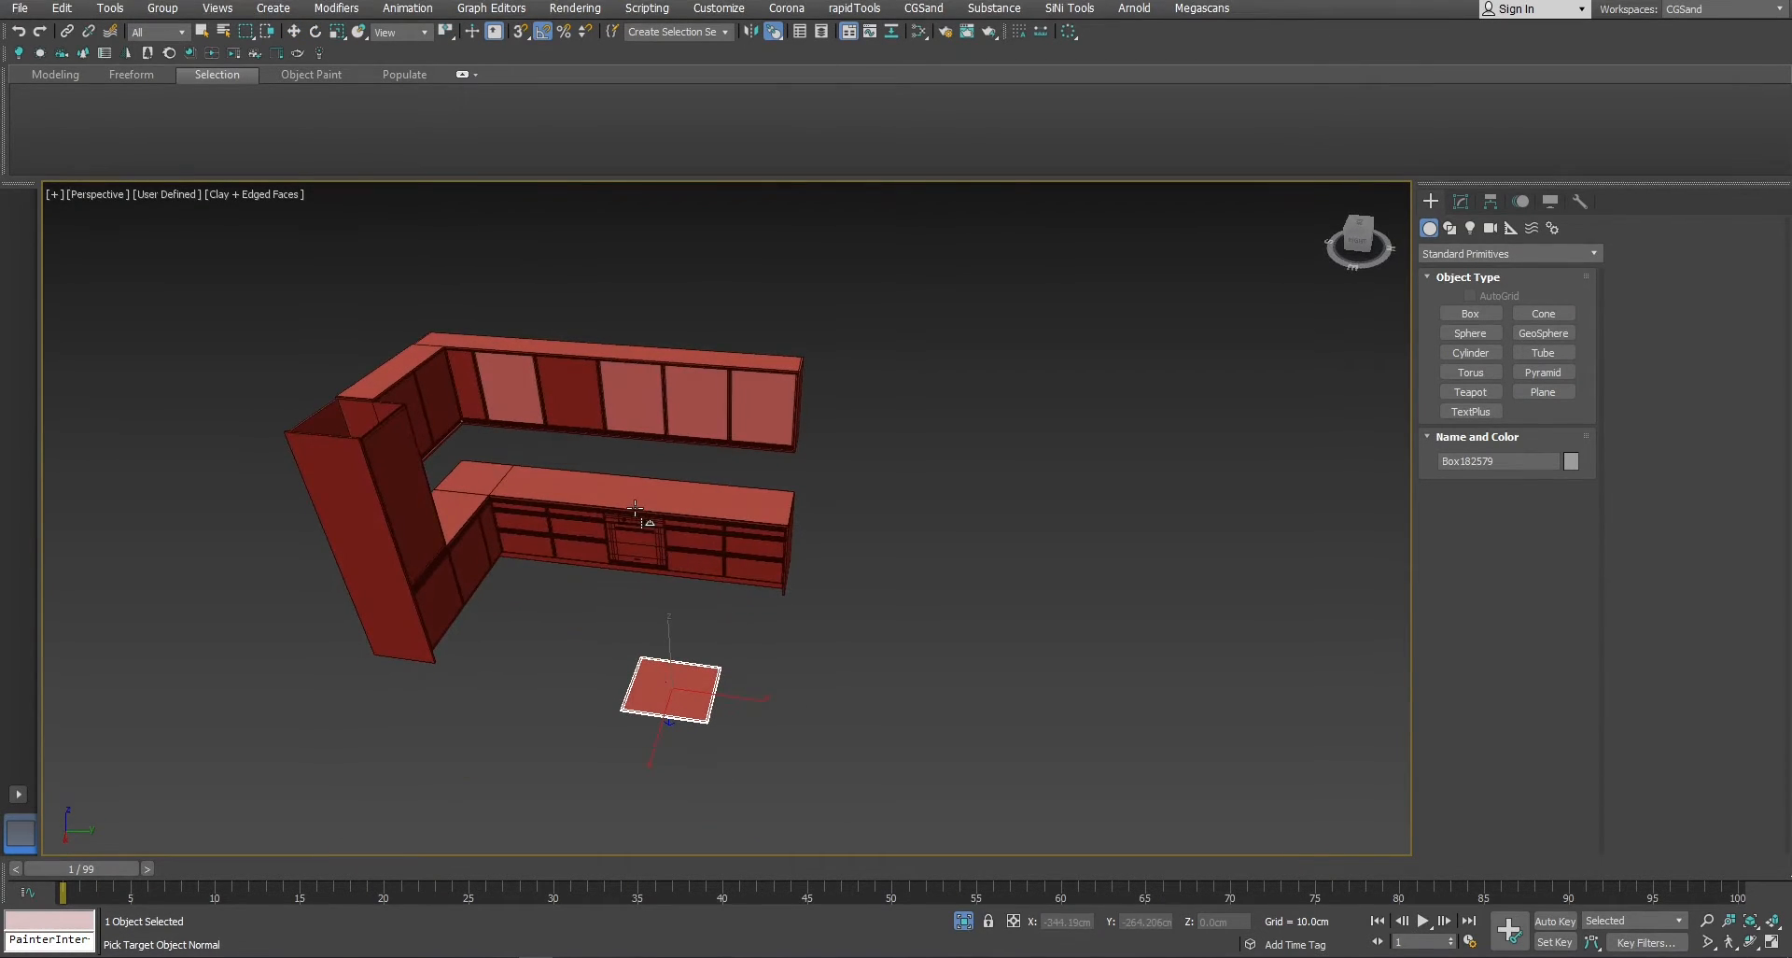
click(635, 509)
click(852, 572)
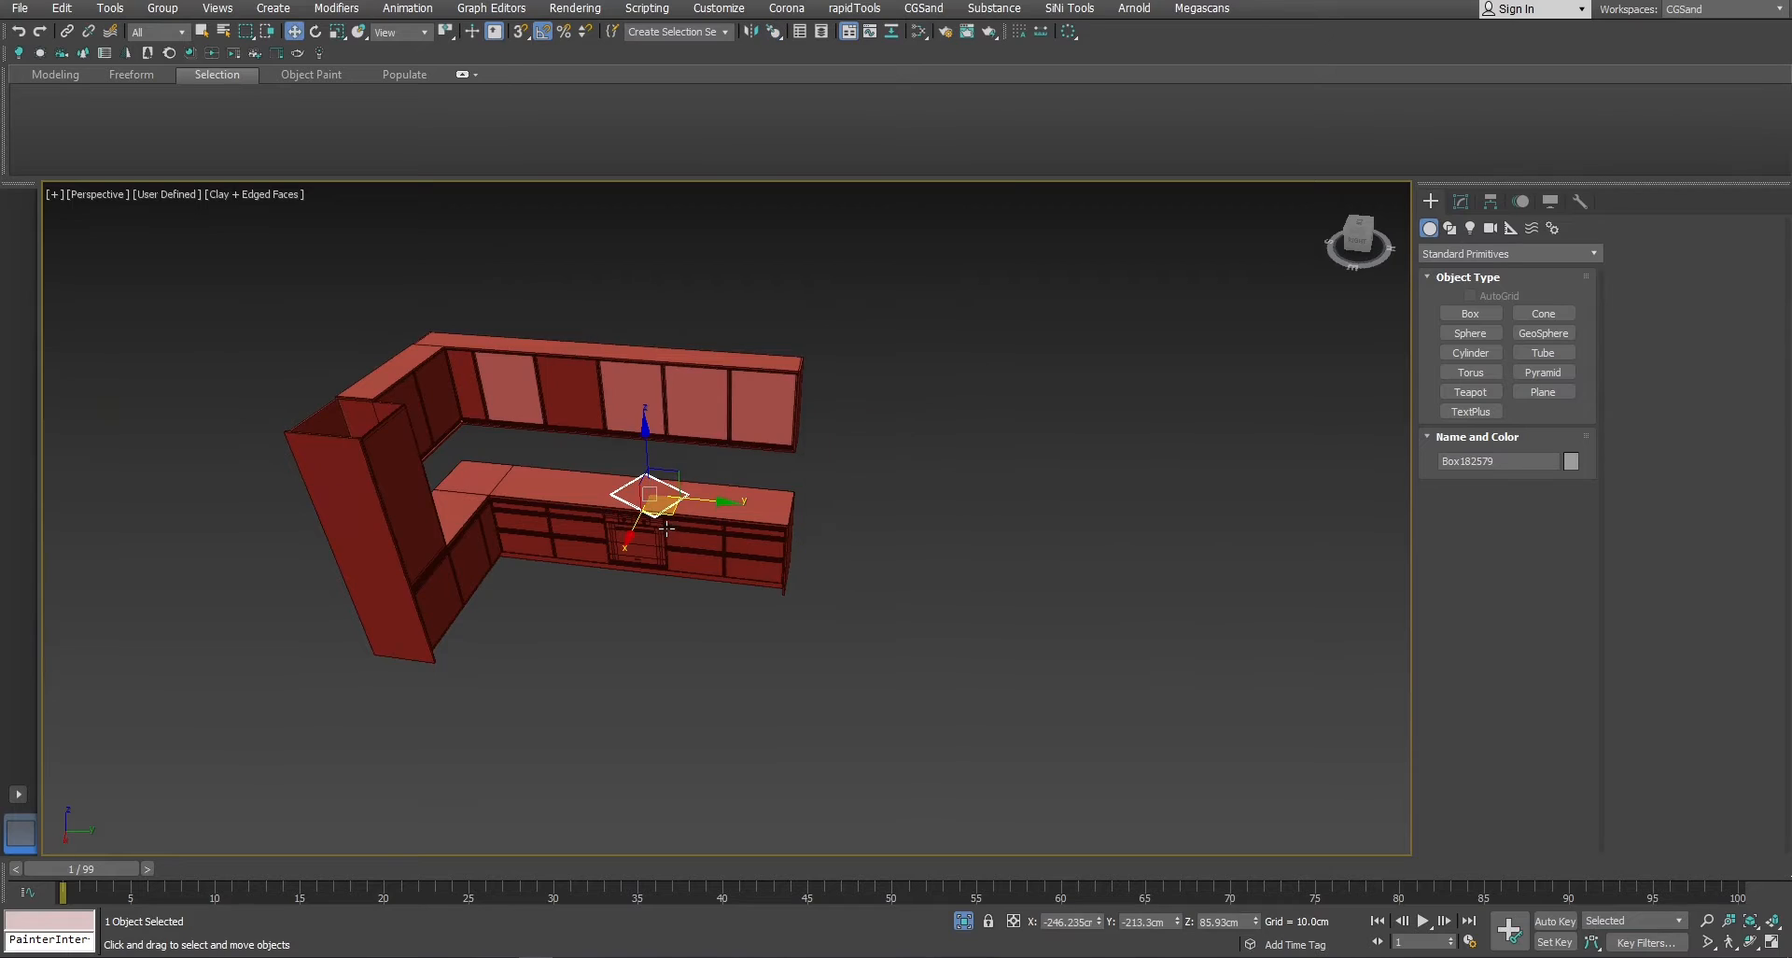
scroll(637, 545, up, 10)
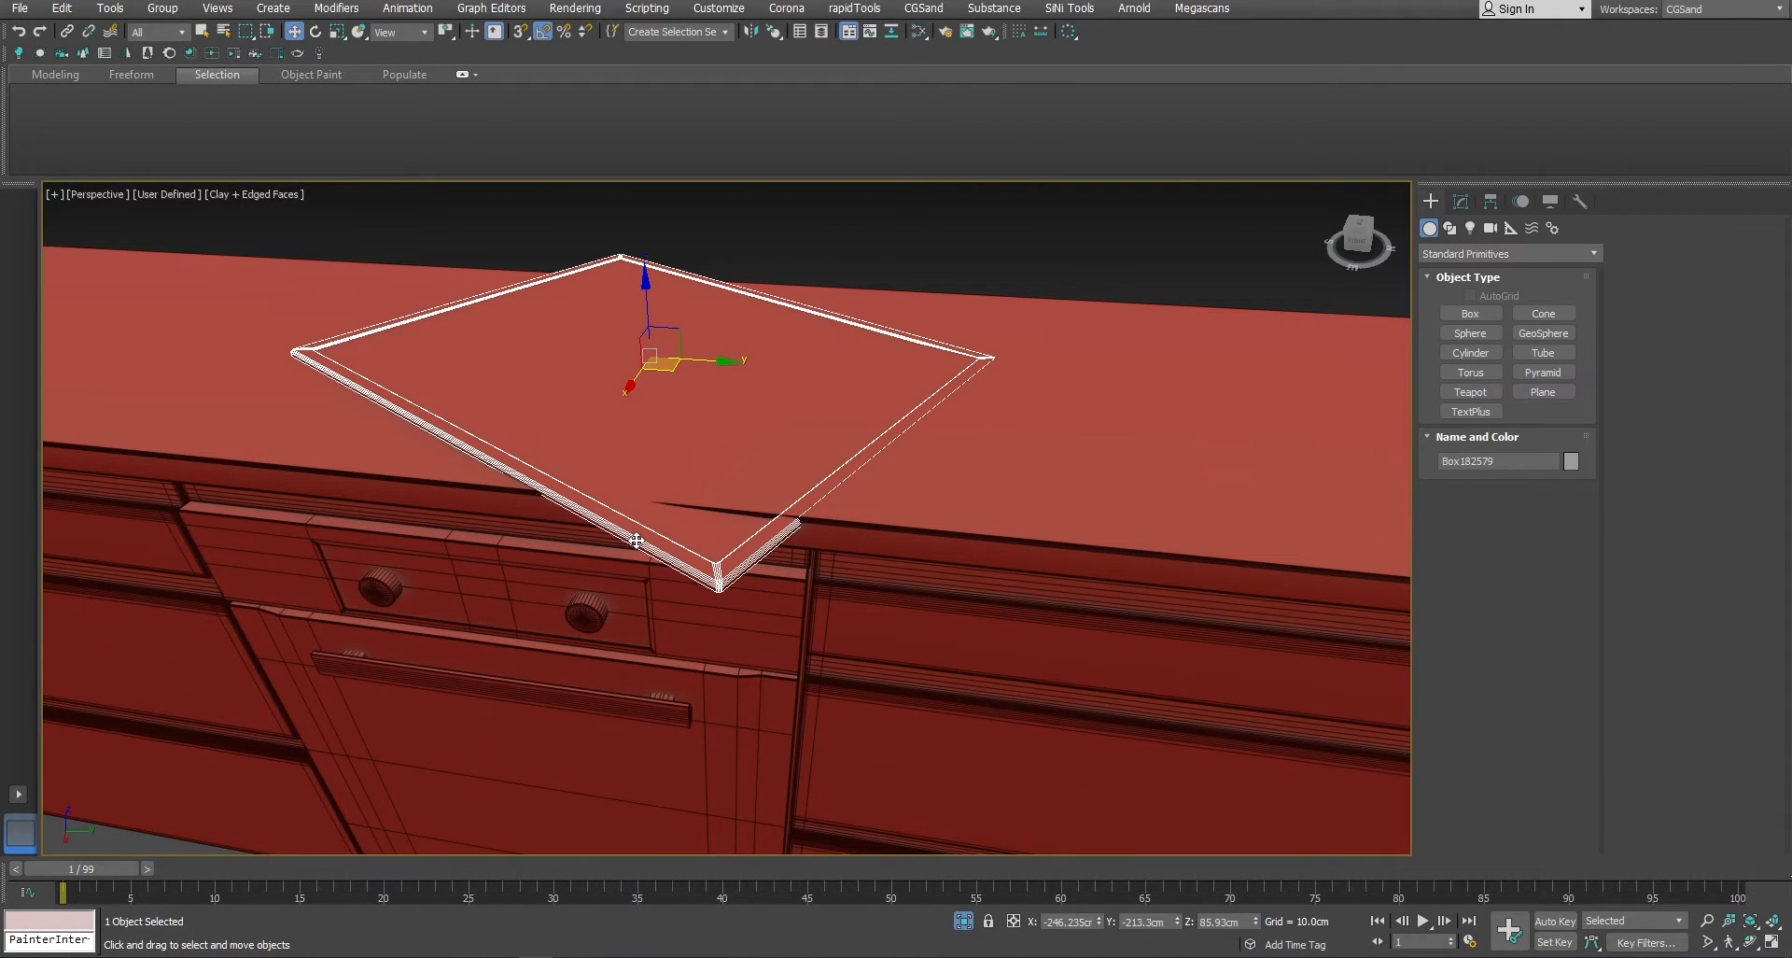
scroll(637, 541, down, 10)
alt+middle_drag(636, 541, 709, 504)
Move the panel off the countertop to the open floor at about X 93, Y 223, Z 0 cm.
click(740, 476)
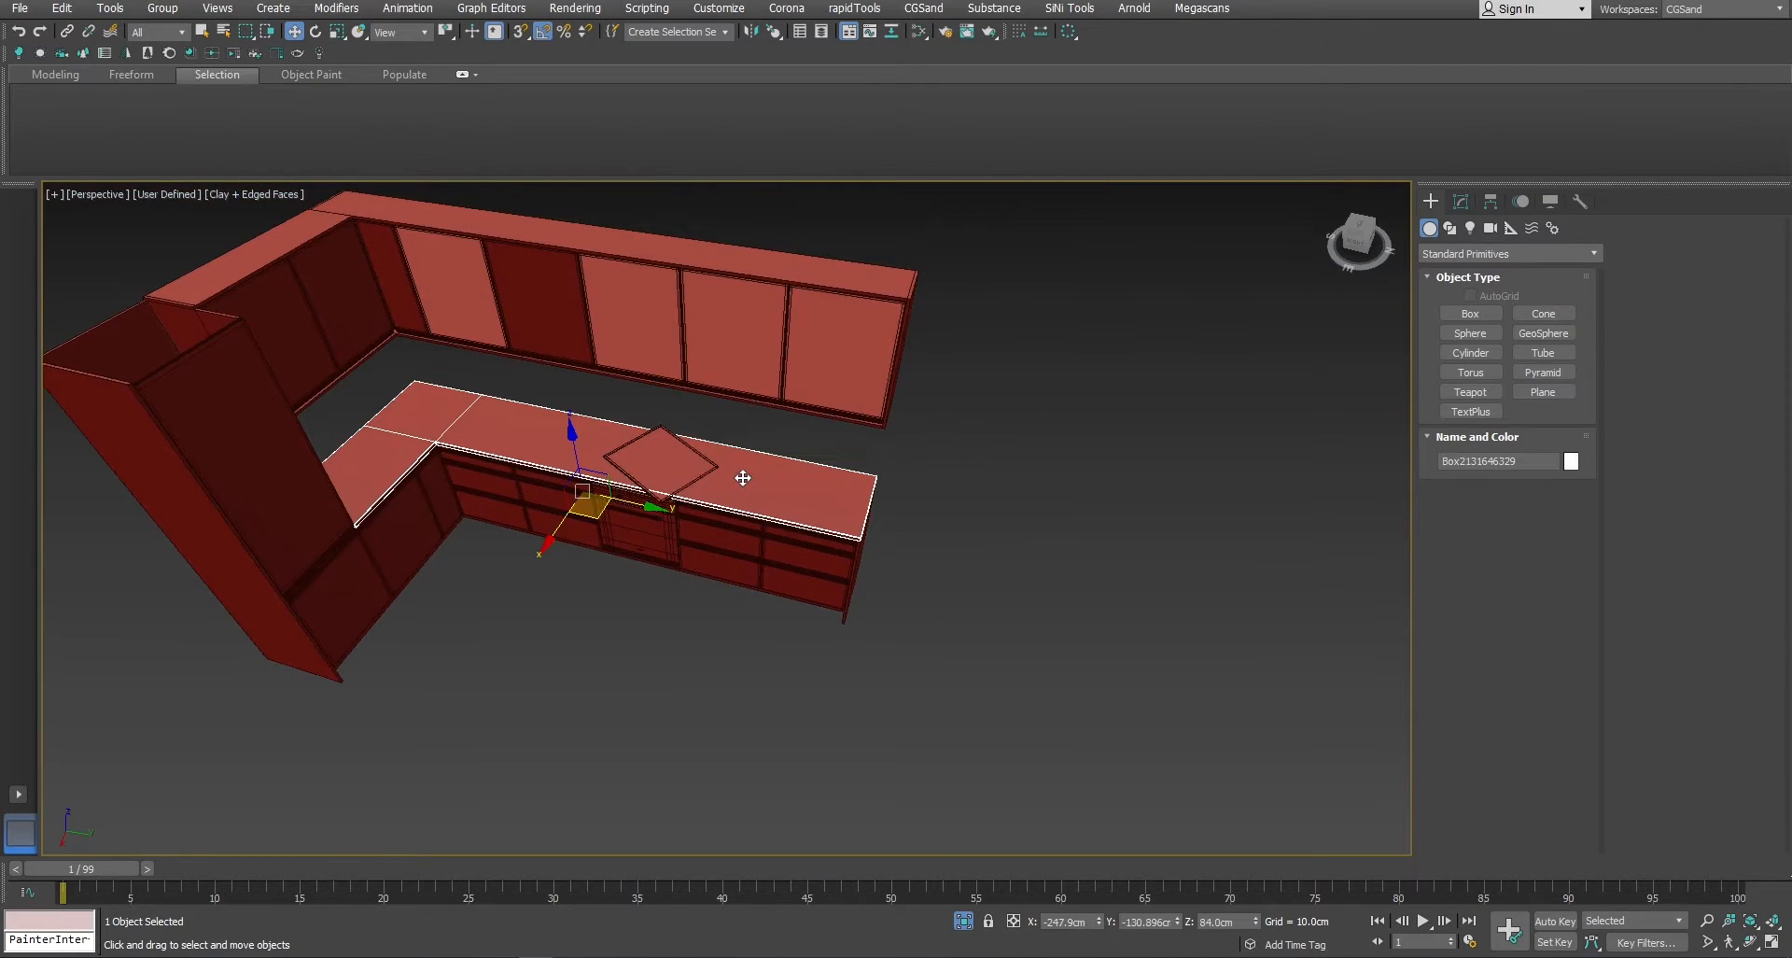
click(676, 461)
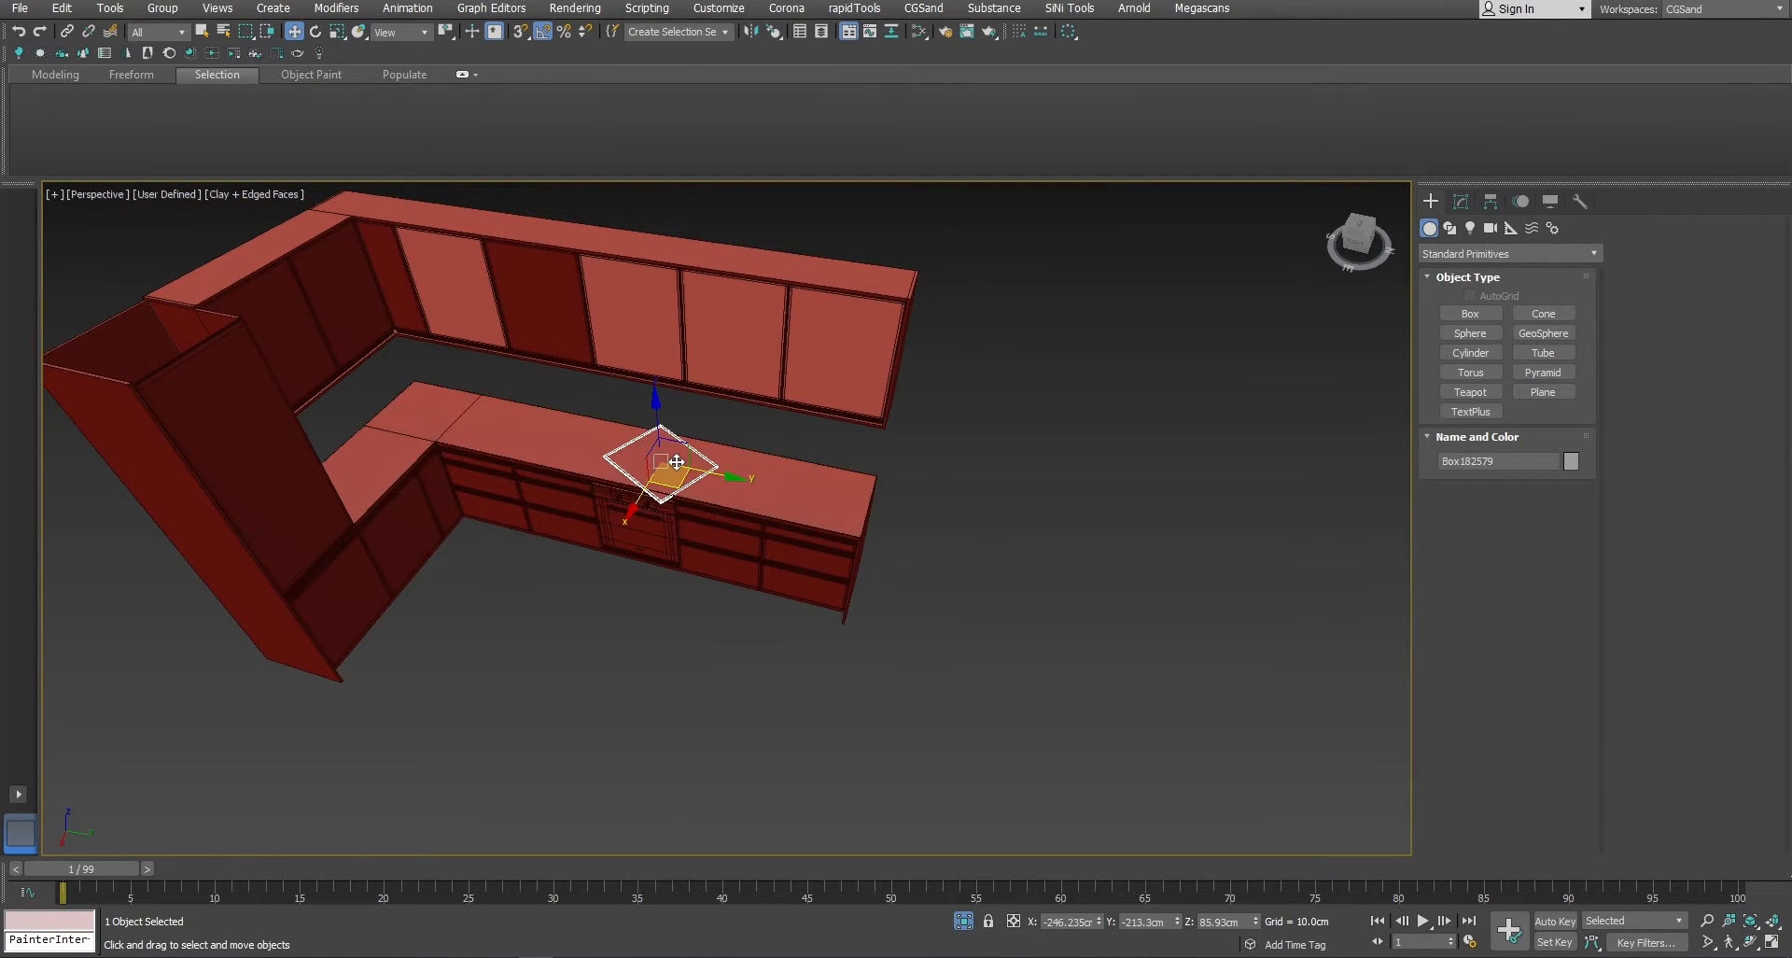
drag(672, 481, 1004, 679)
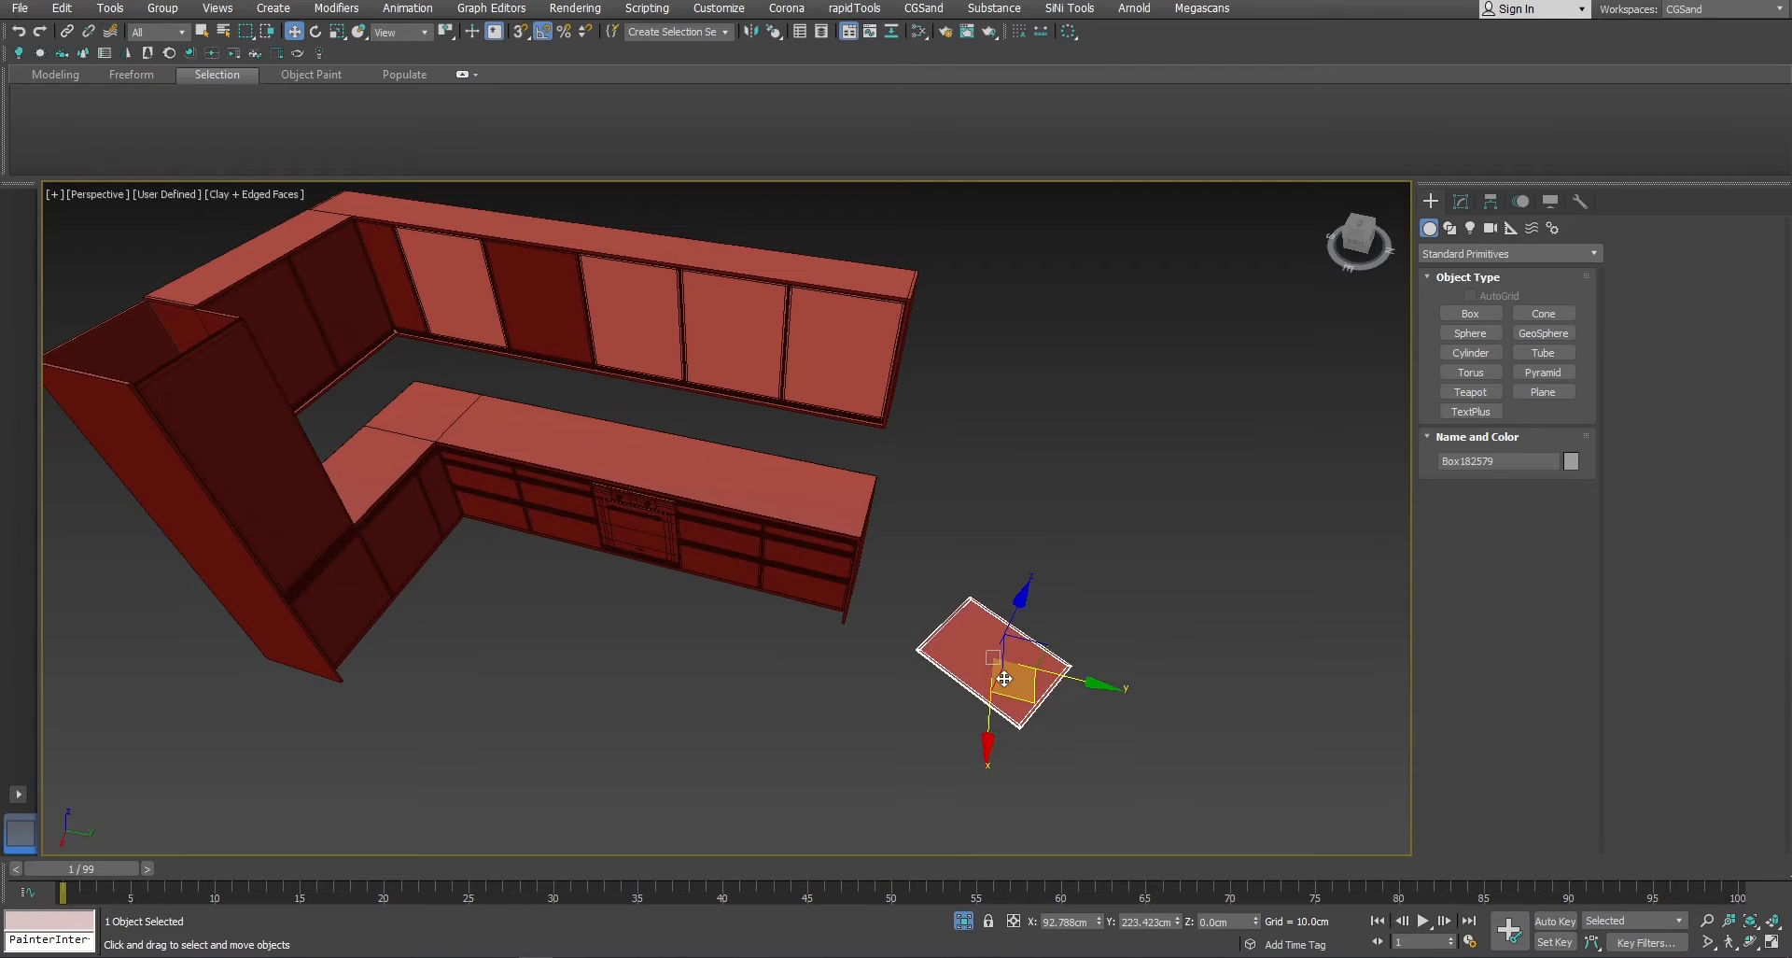
Select the countertop and open its modifier settings to examine the Chamfer smoothing options and threshold.
click(626, 463)
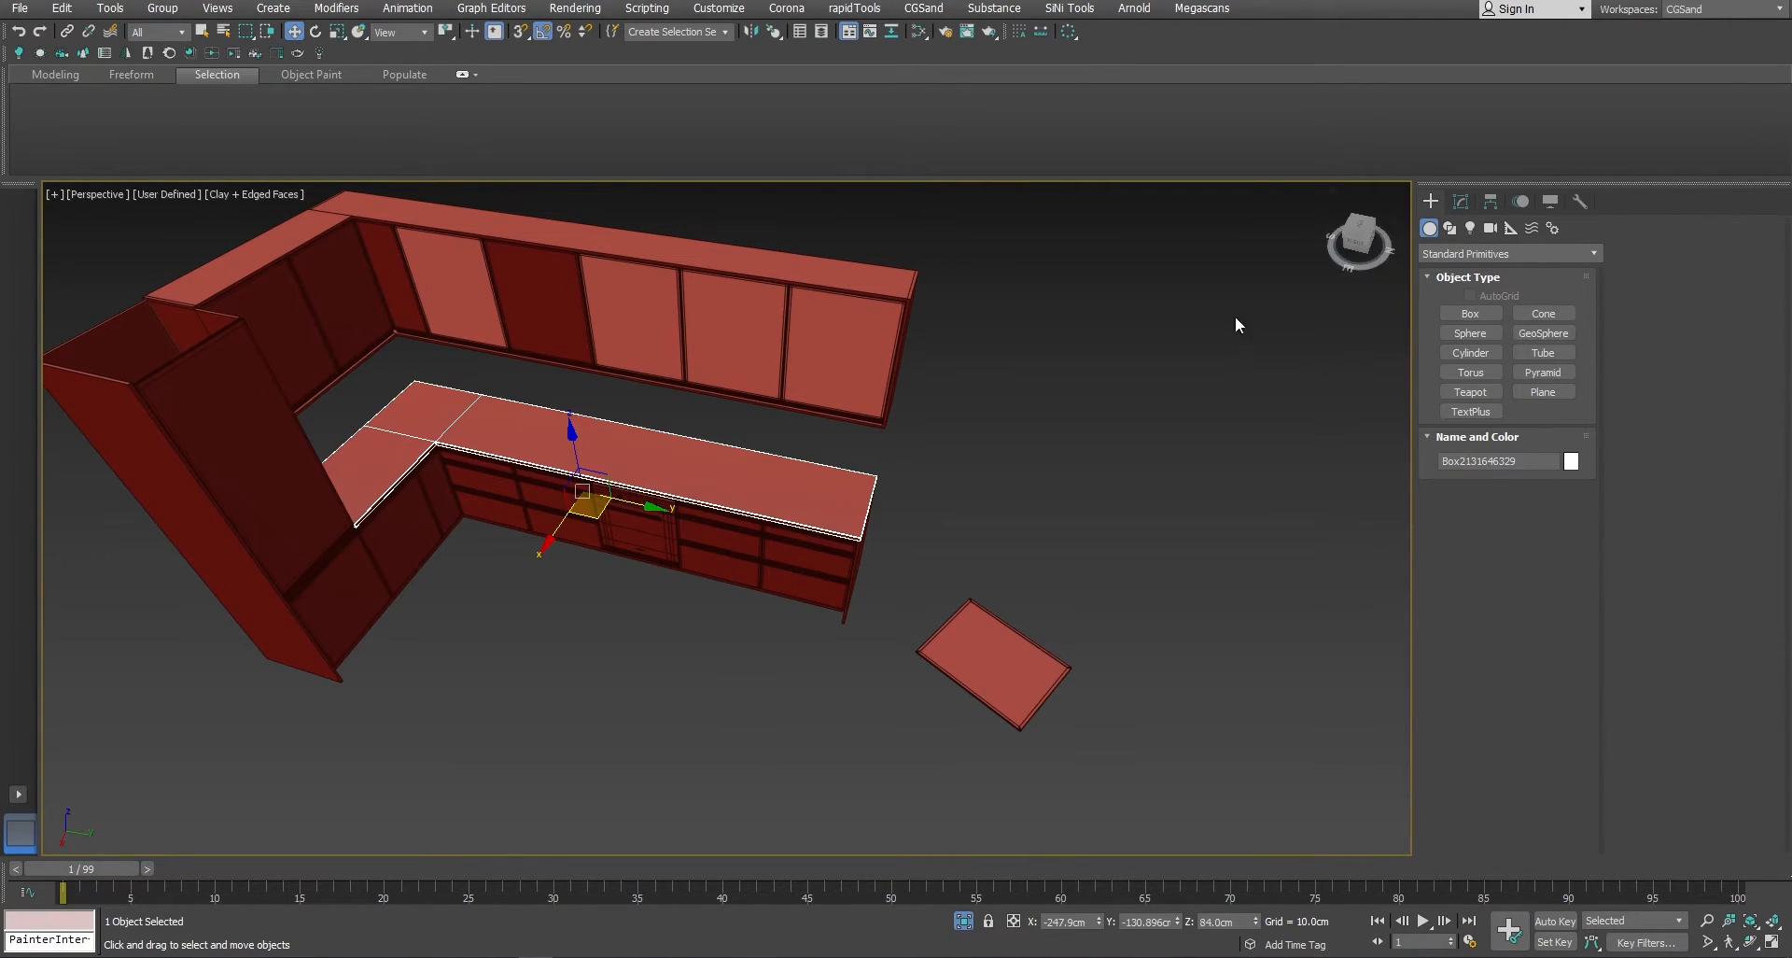
click(1461, 202)
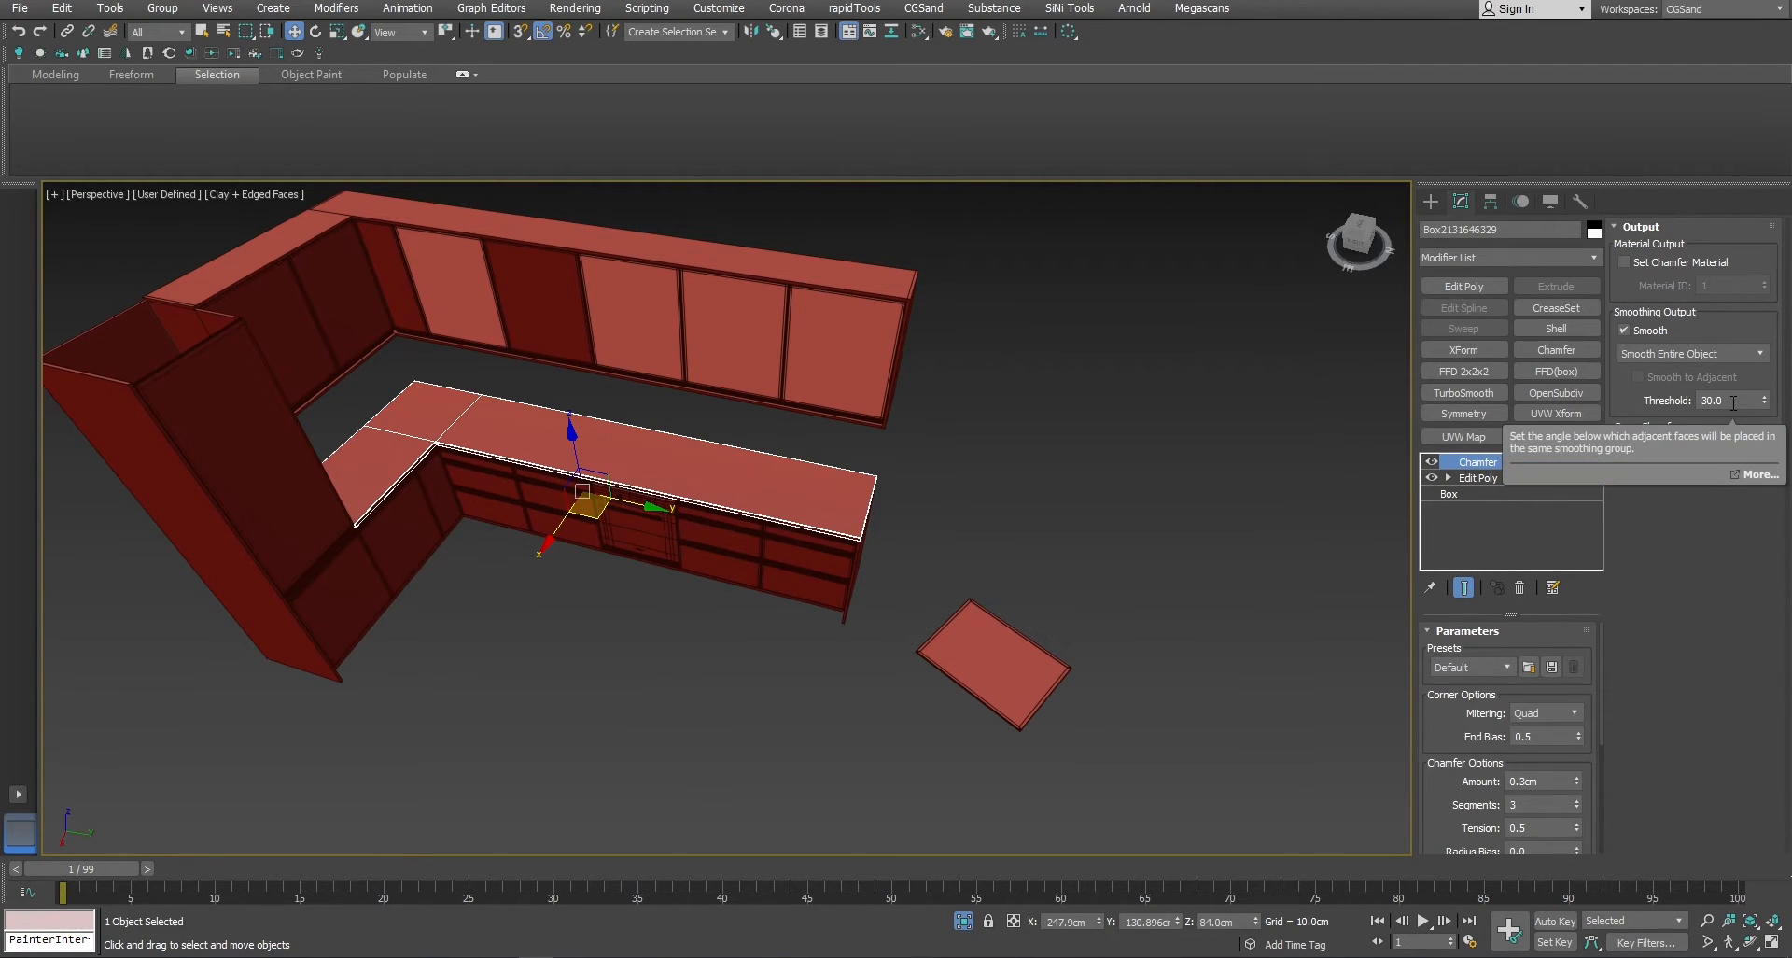
Inspect the countertop's front edge and inner corner up close.
alt+middle_drag(812, 492, 673, 448)
scroll(612, 496, up, 8)
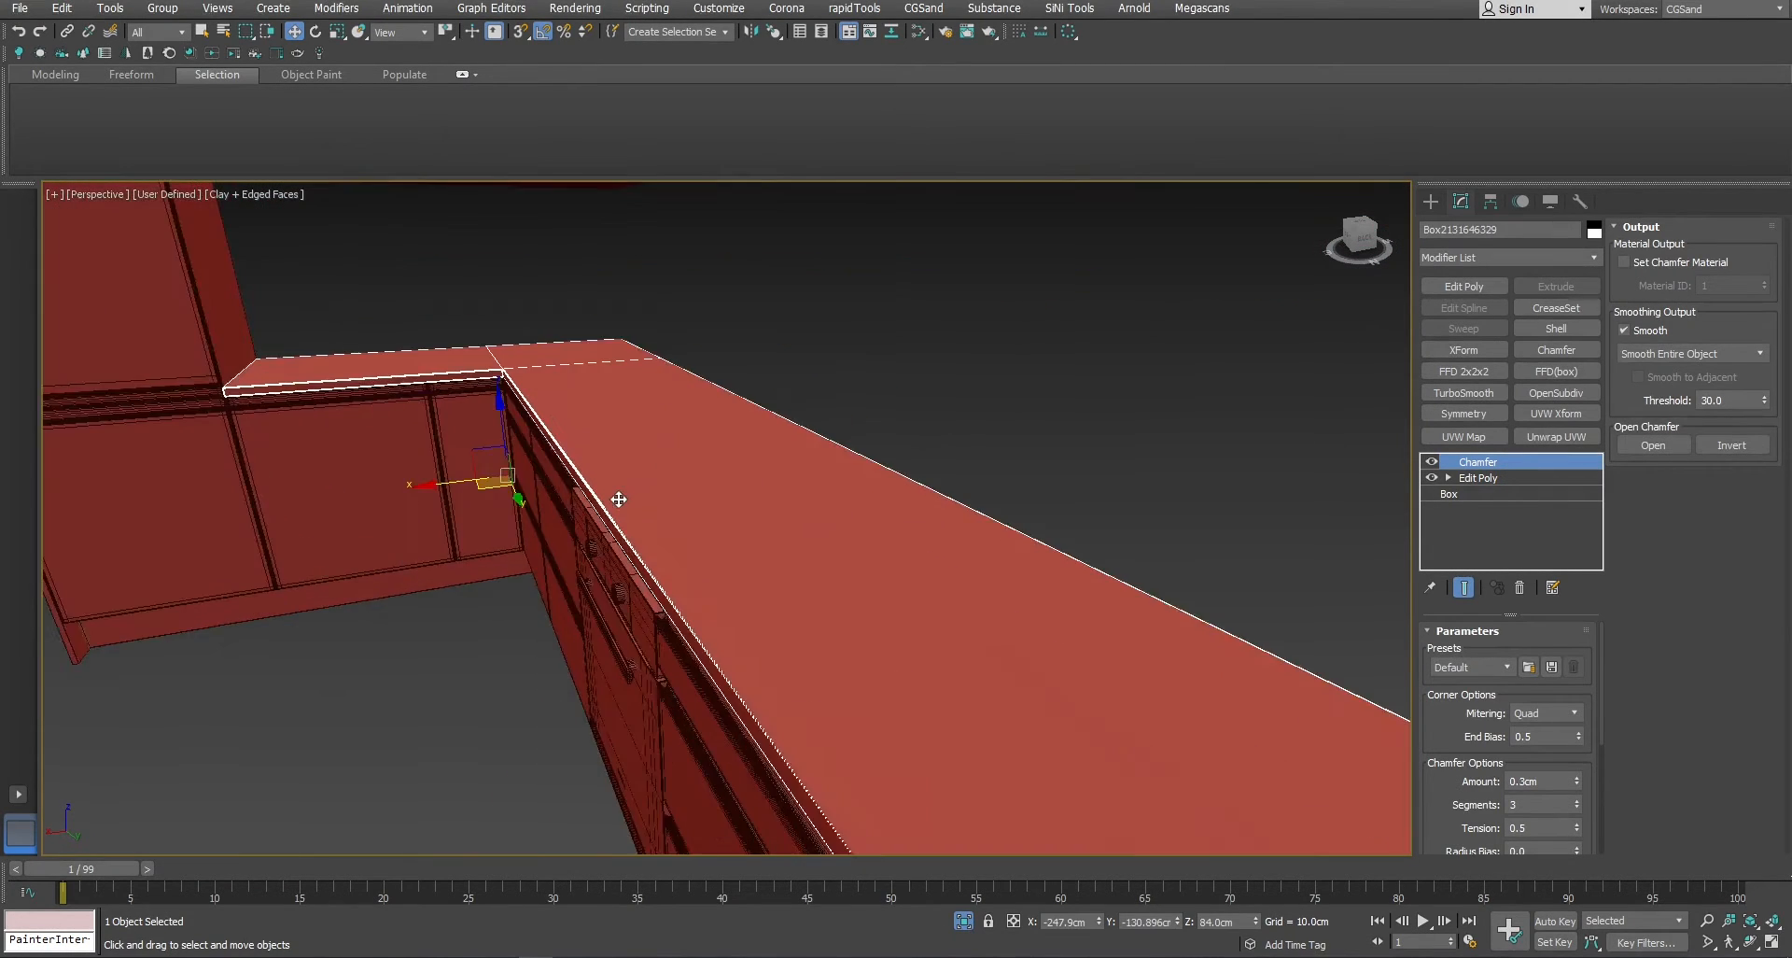
alt+middle_drag(567, 495, 549, 477)
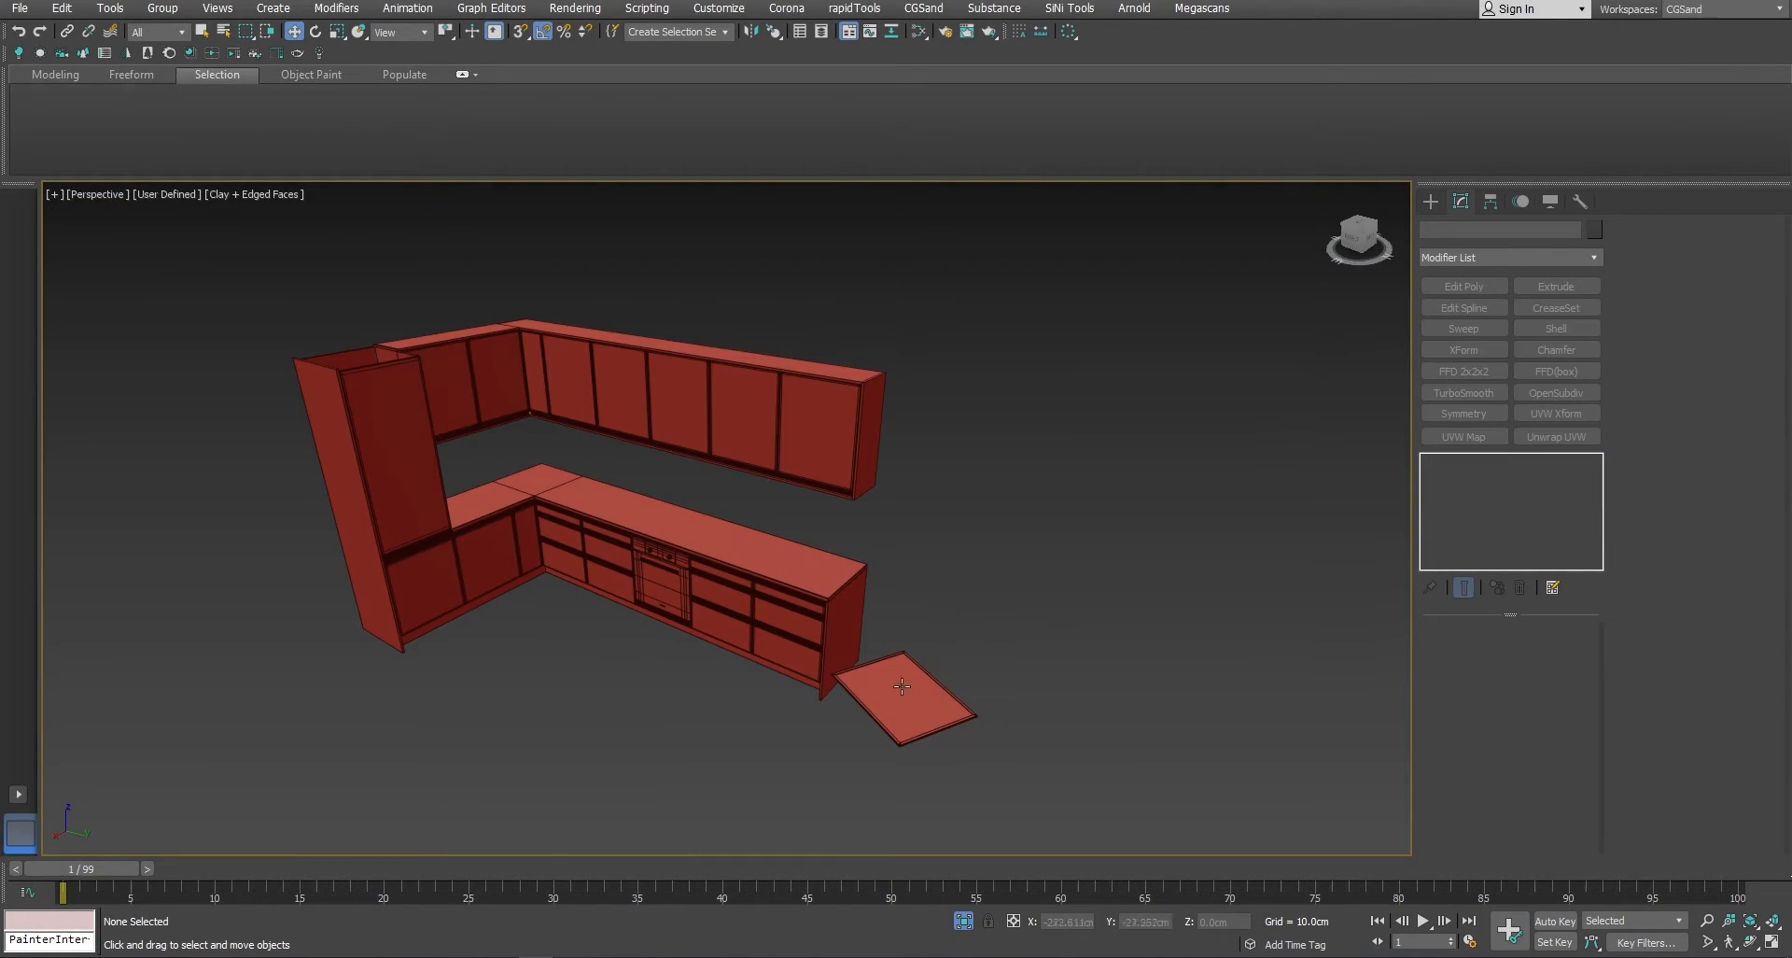
Place the loose panel on the countertop near the corner with Select and Place, and inspect how it sits.
click(886, 692)
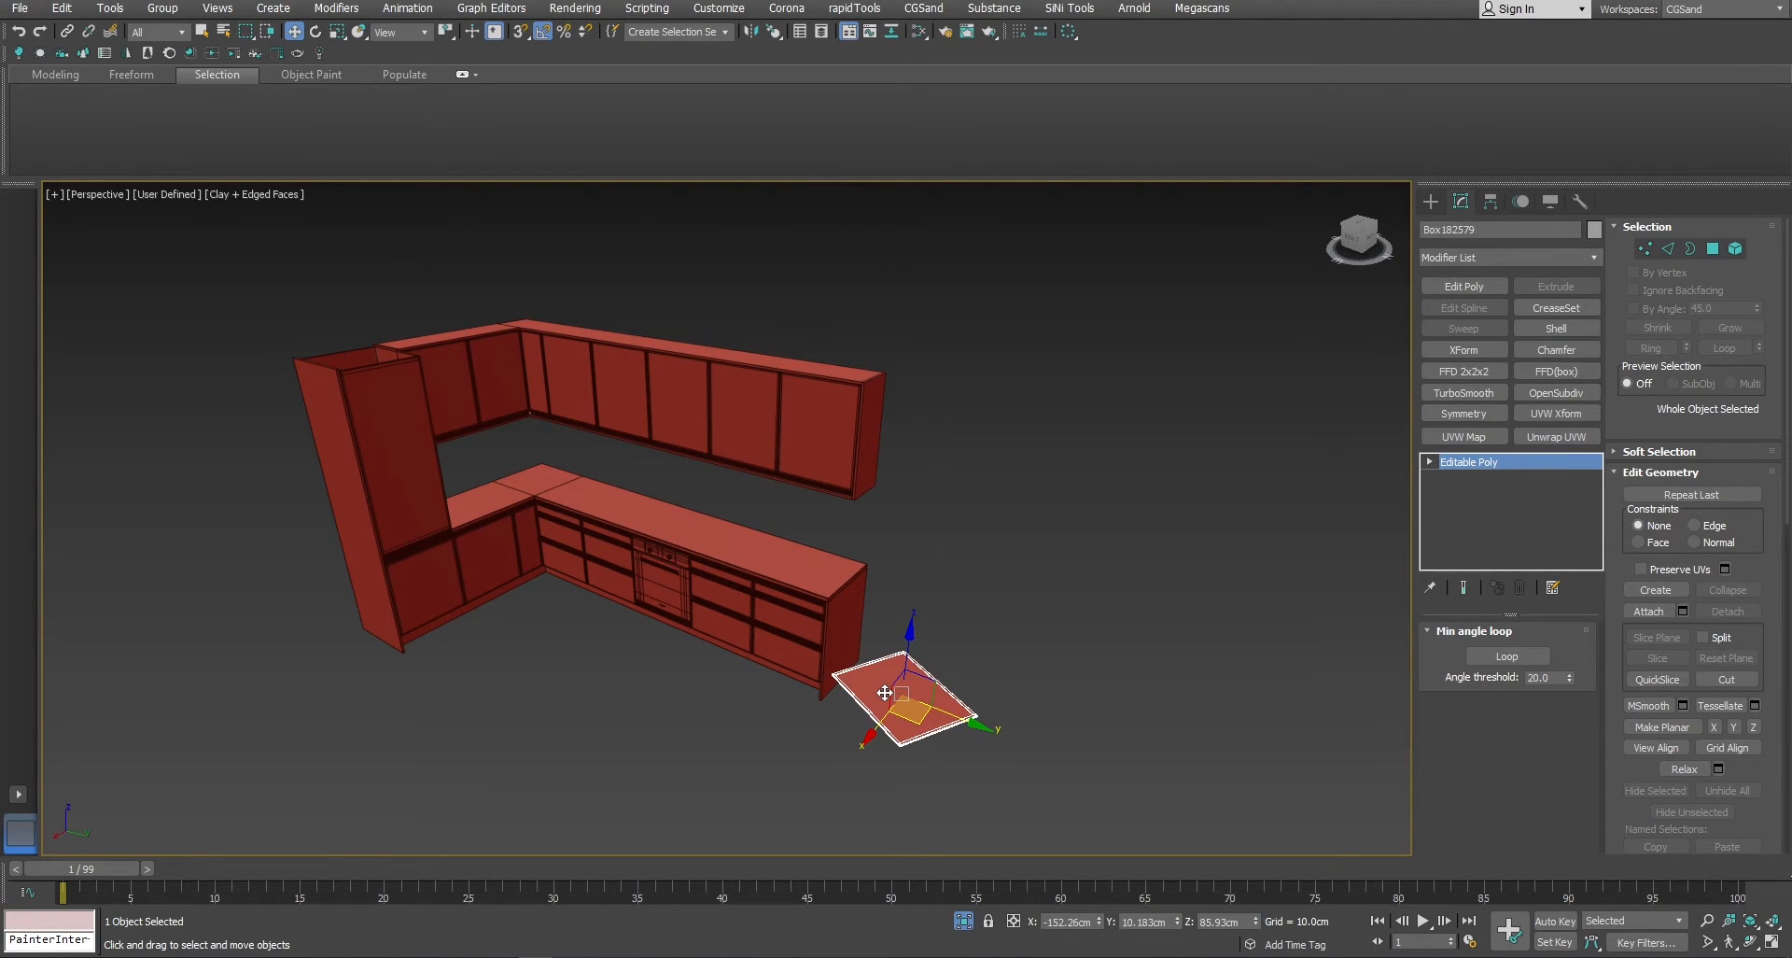
click(360, 32)
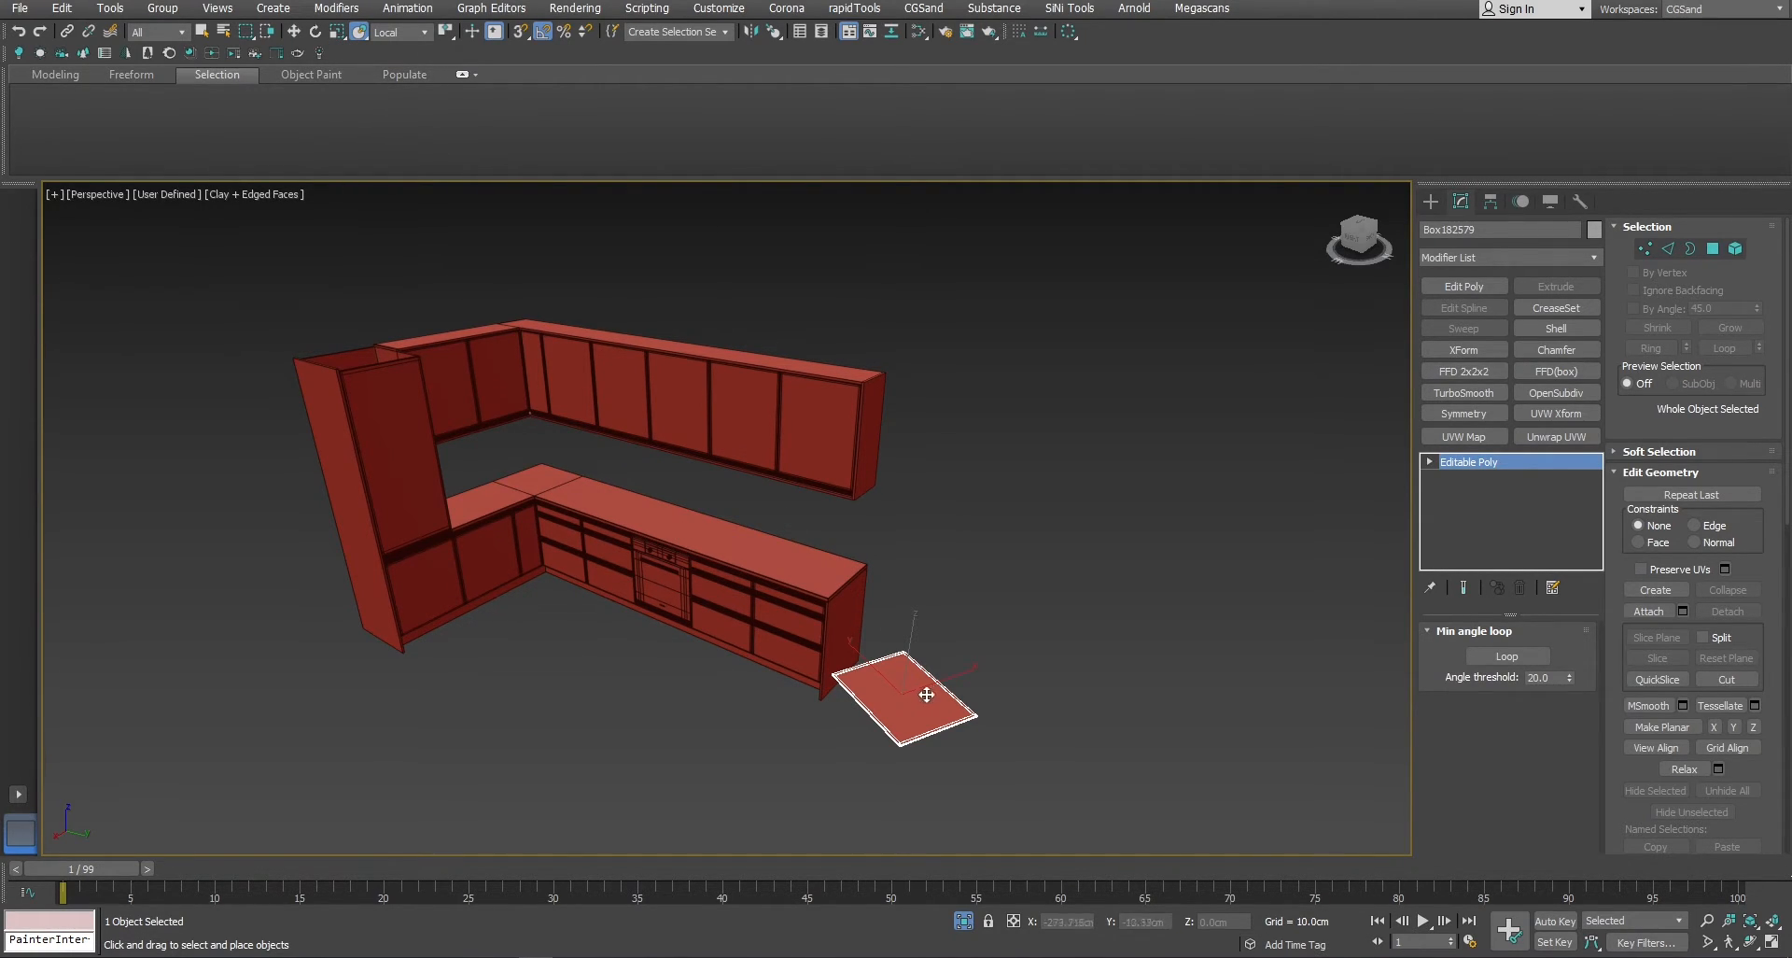
drag(926, 694, 587, 510)
key(z)
scroll(562, 509, down, 3)
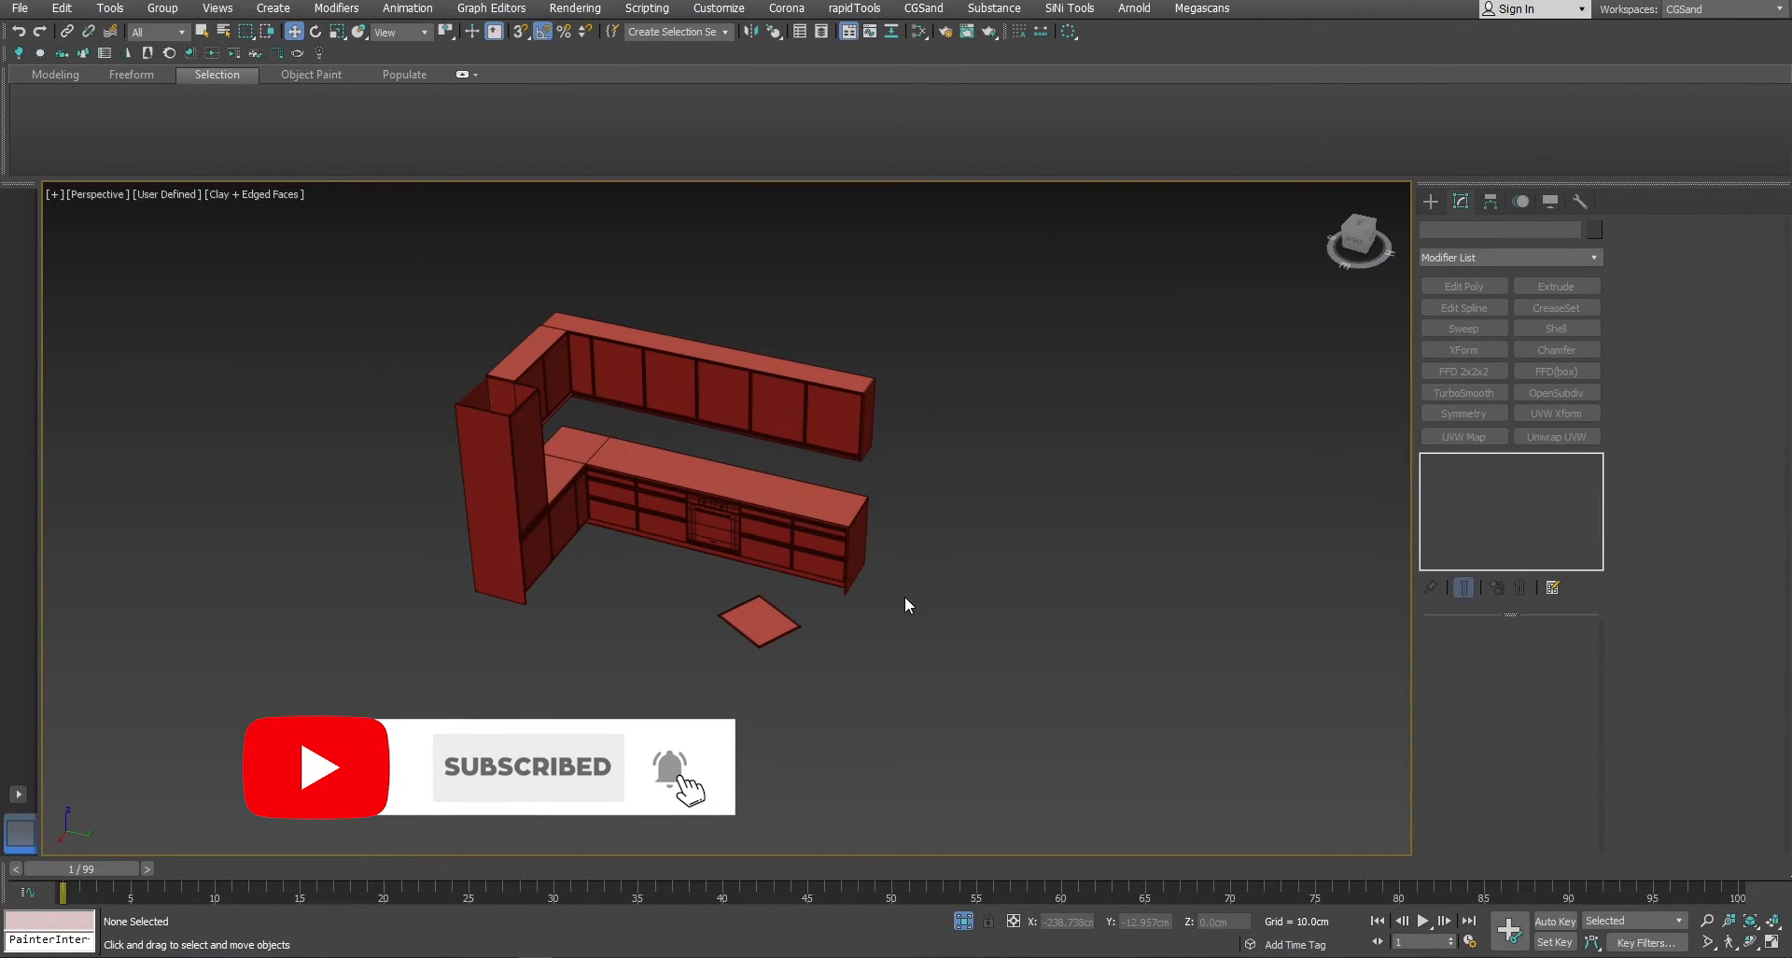
Select the countertop, toggle its upper Chamfer modifier on and off to compare, and enable the lower Chamfer.
alt+middle_drag(905, 596, 641, 597)
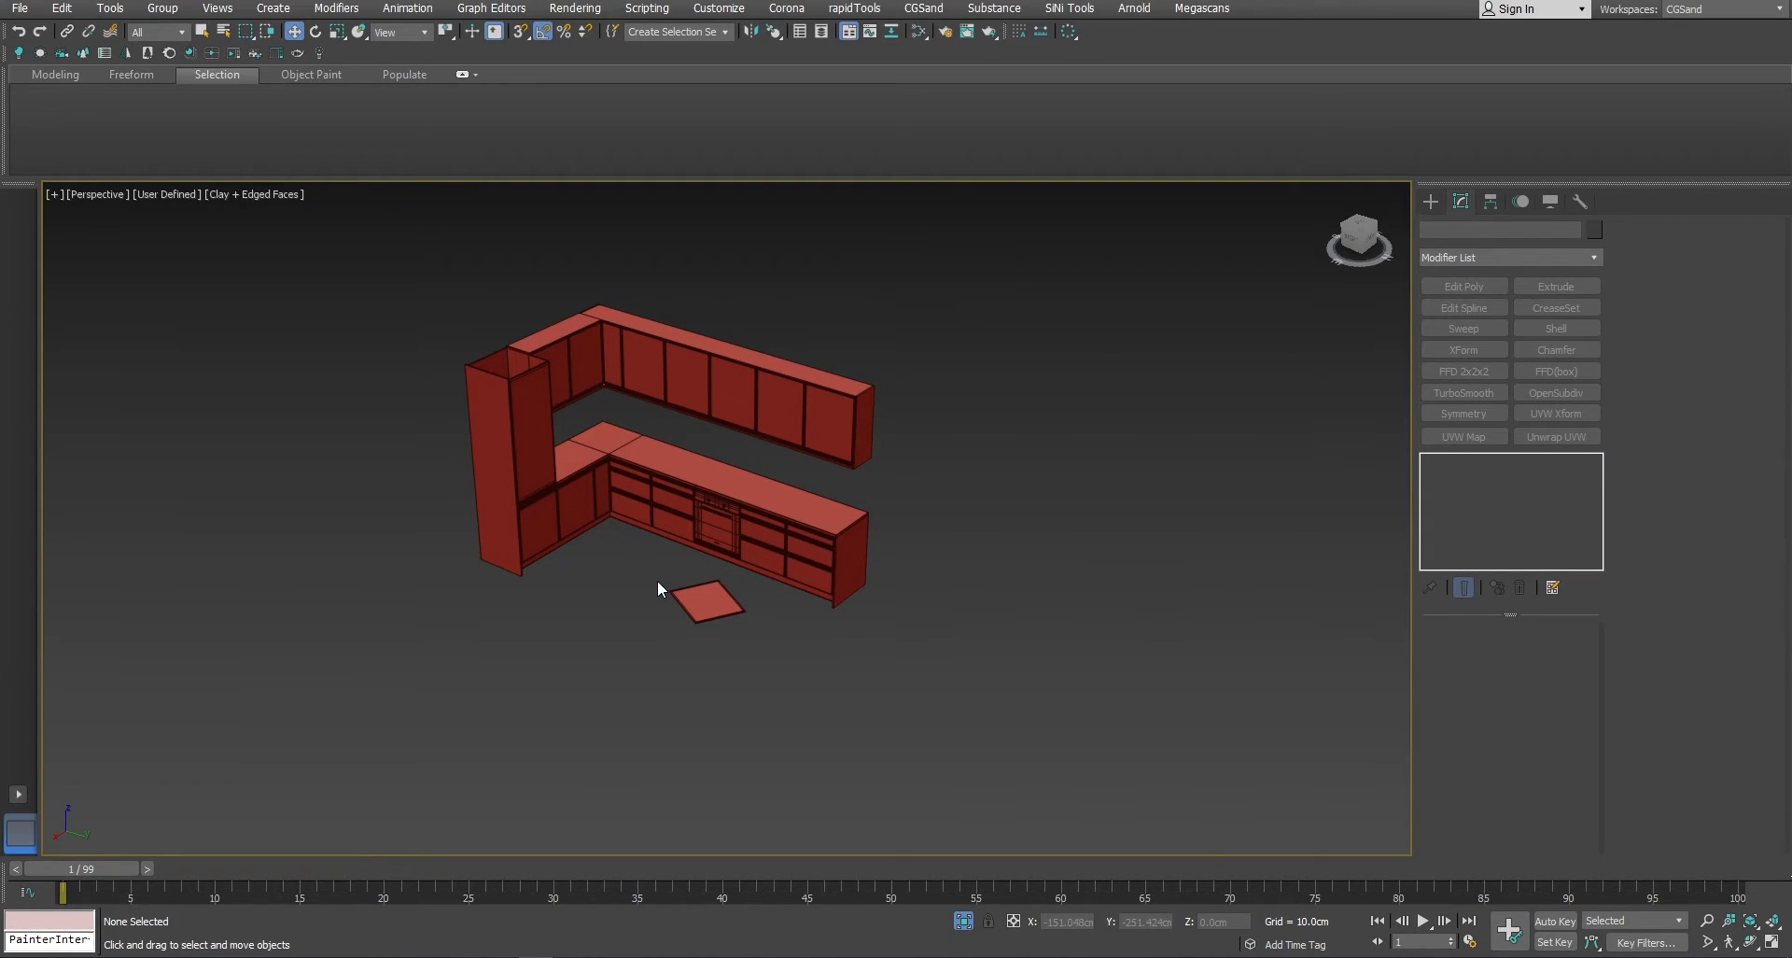
click(695, 477)
scroll(1032, 668, up, 10)
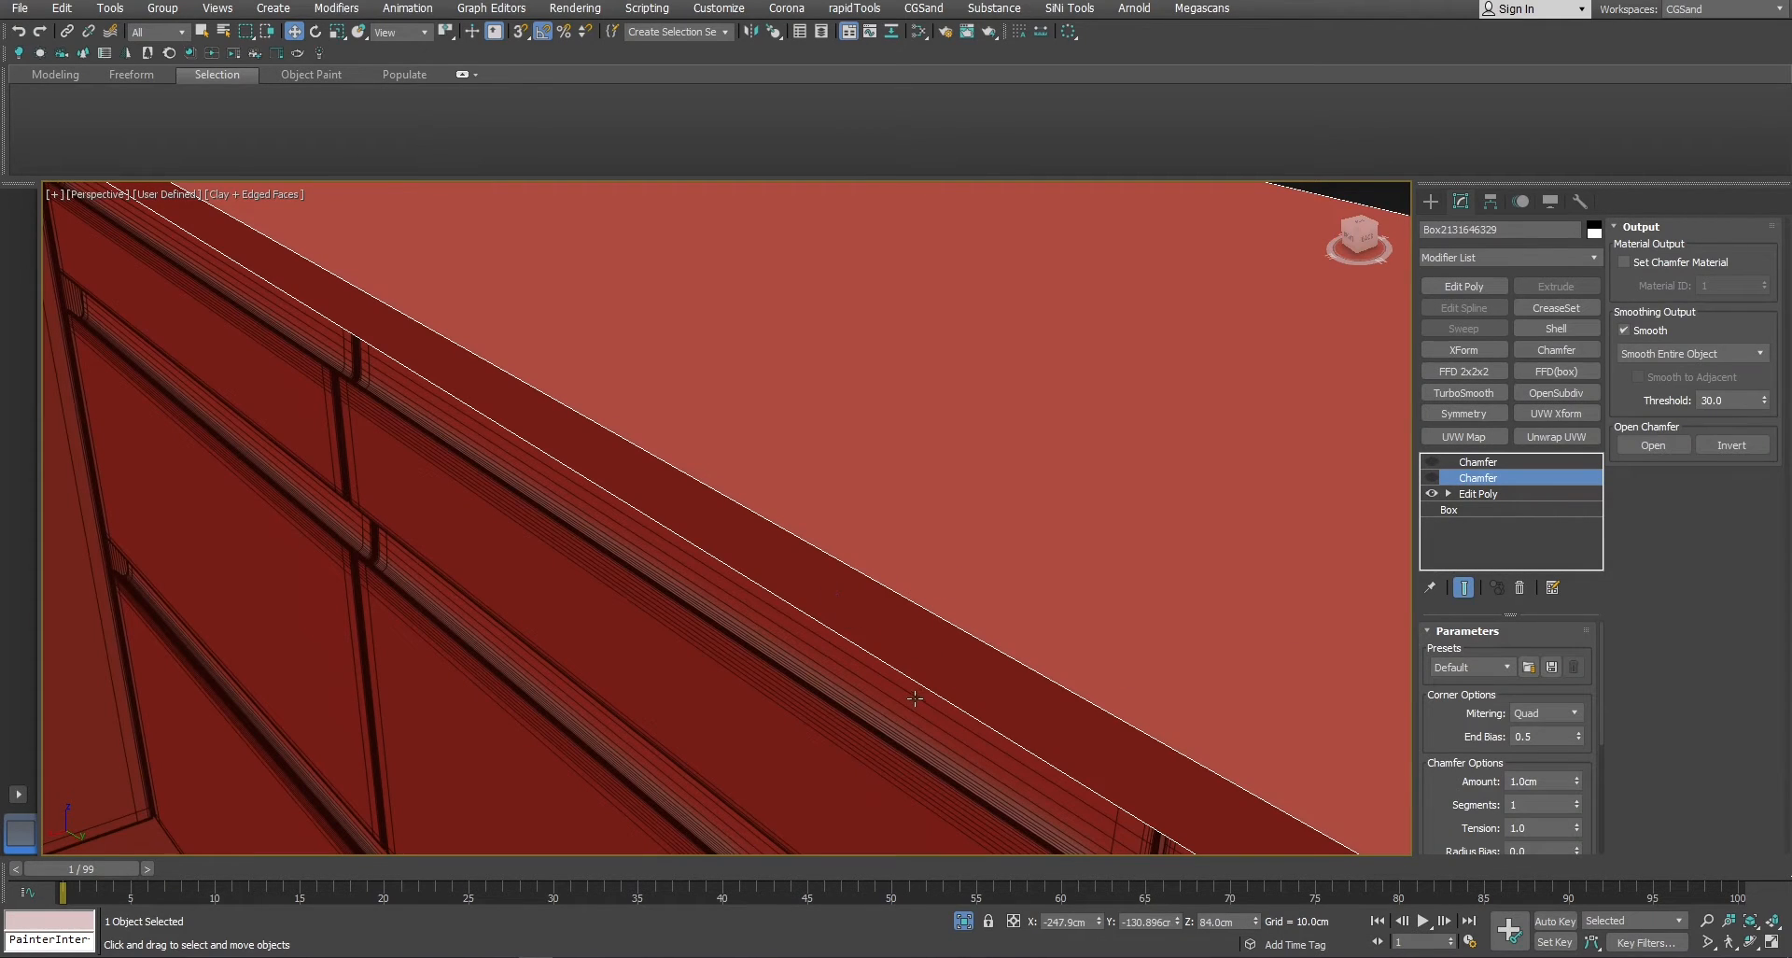
click(1432, 461)
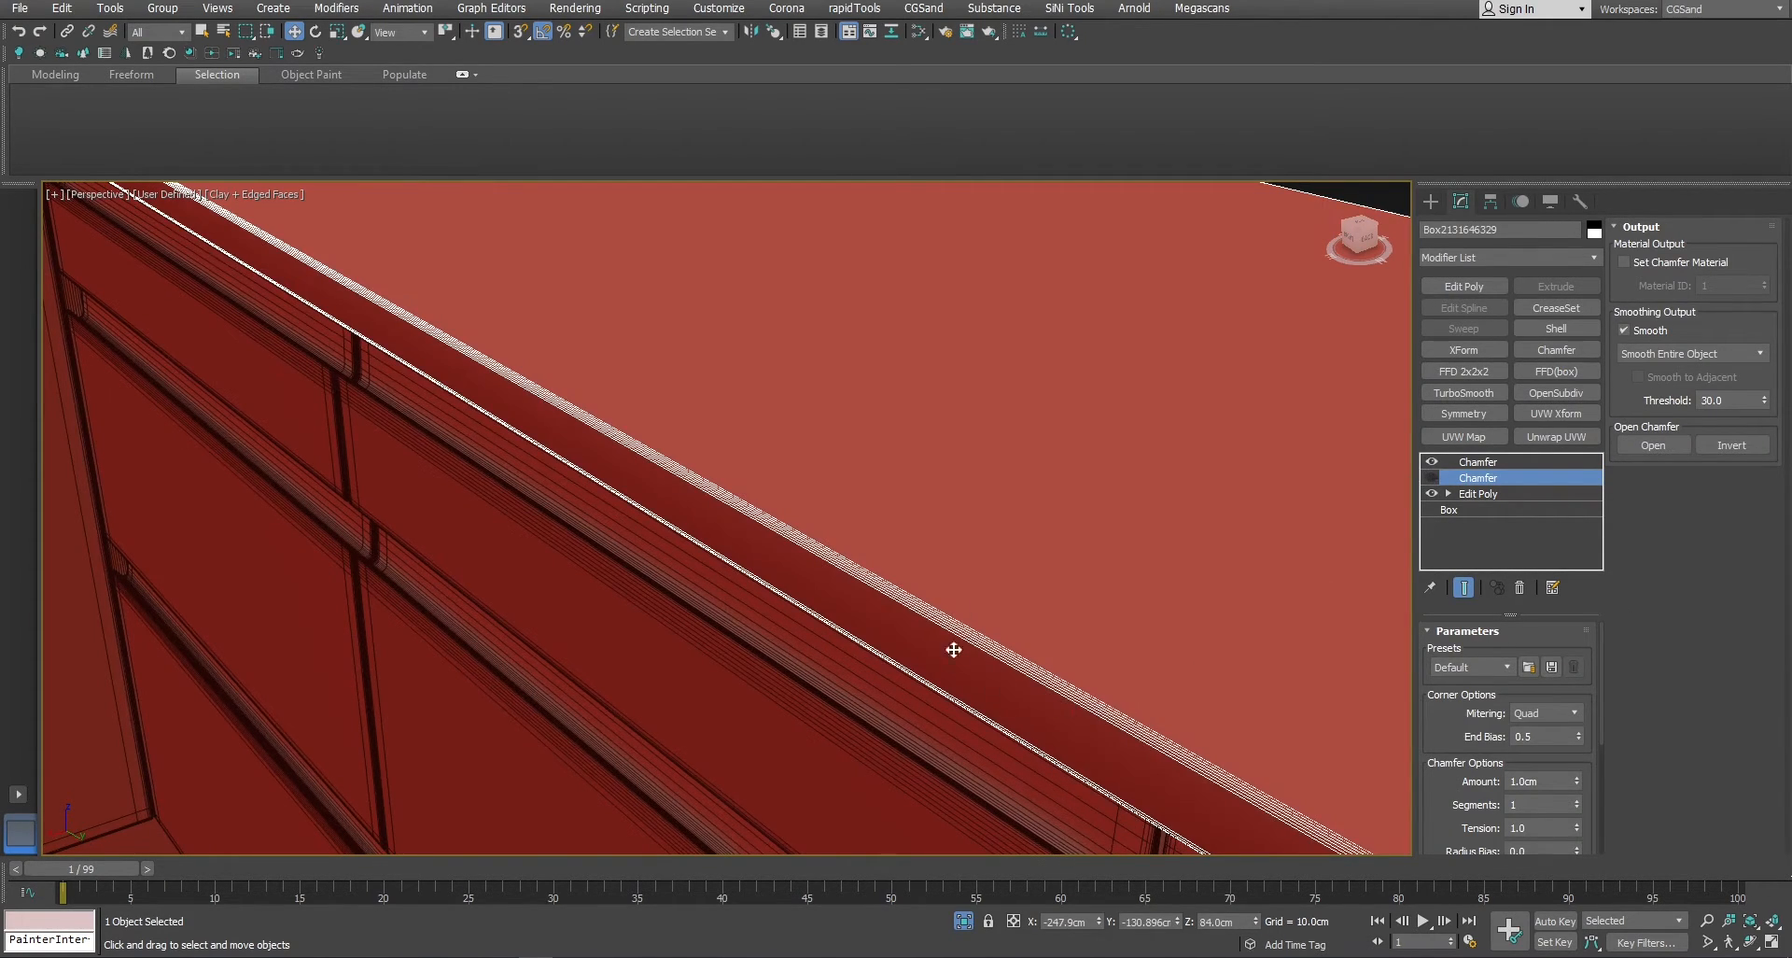
click(1432, 462)
click(1431, 478)
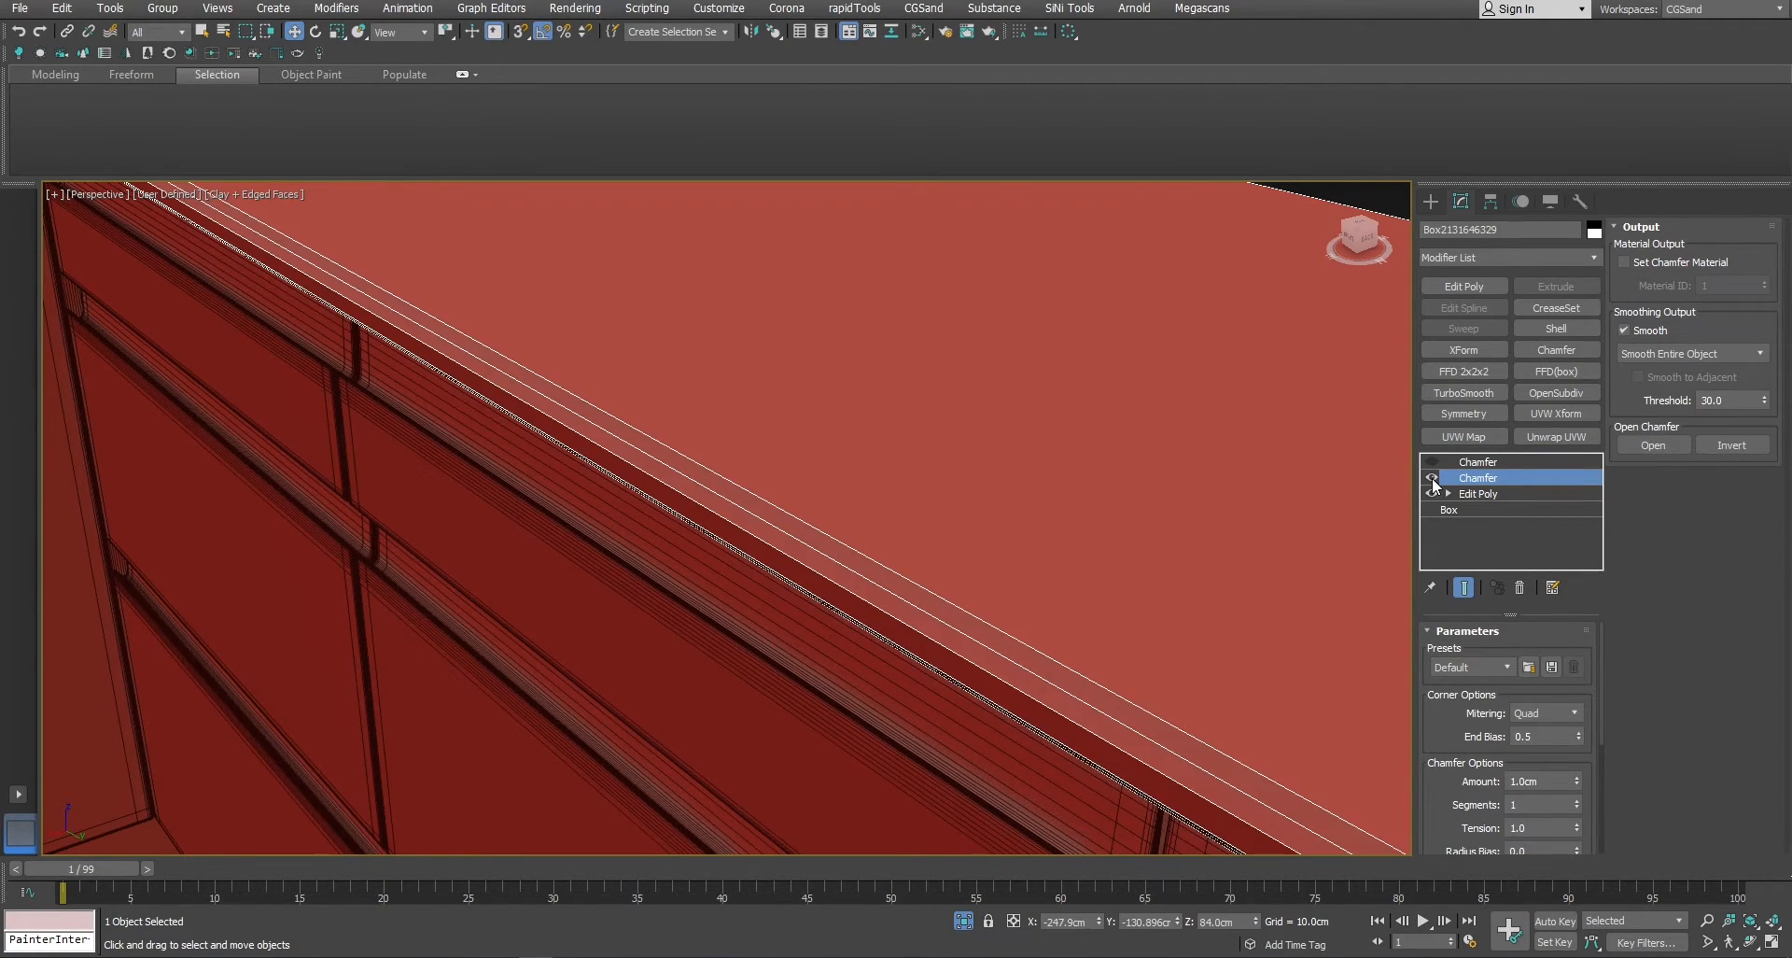
Set the lower Chamfer's tension to 0 and re-enable the upper Chamfer, checking the countertop's inner corner.
scroll(1569, 812, down, 2)
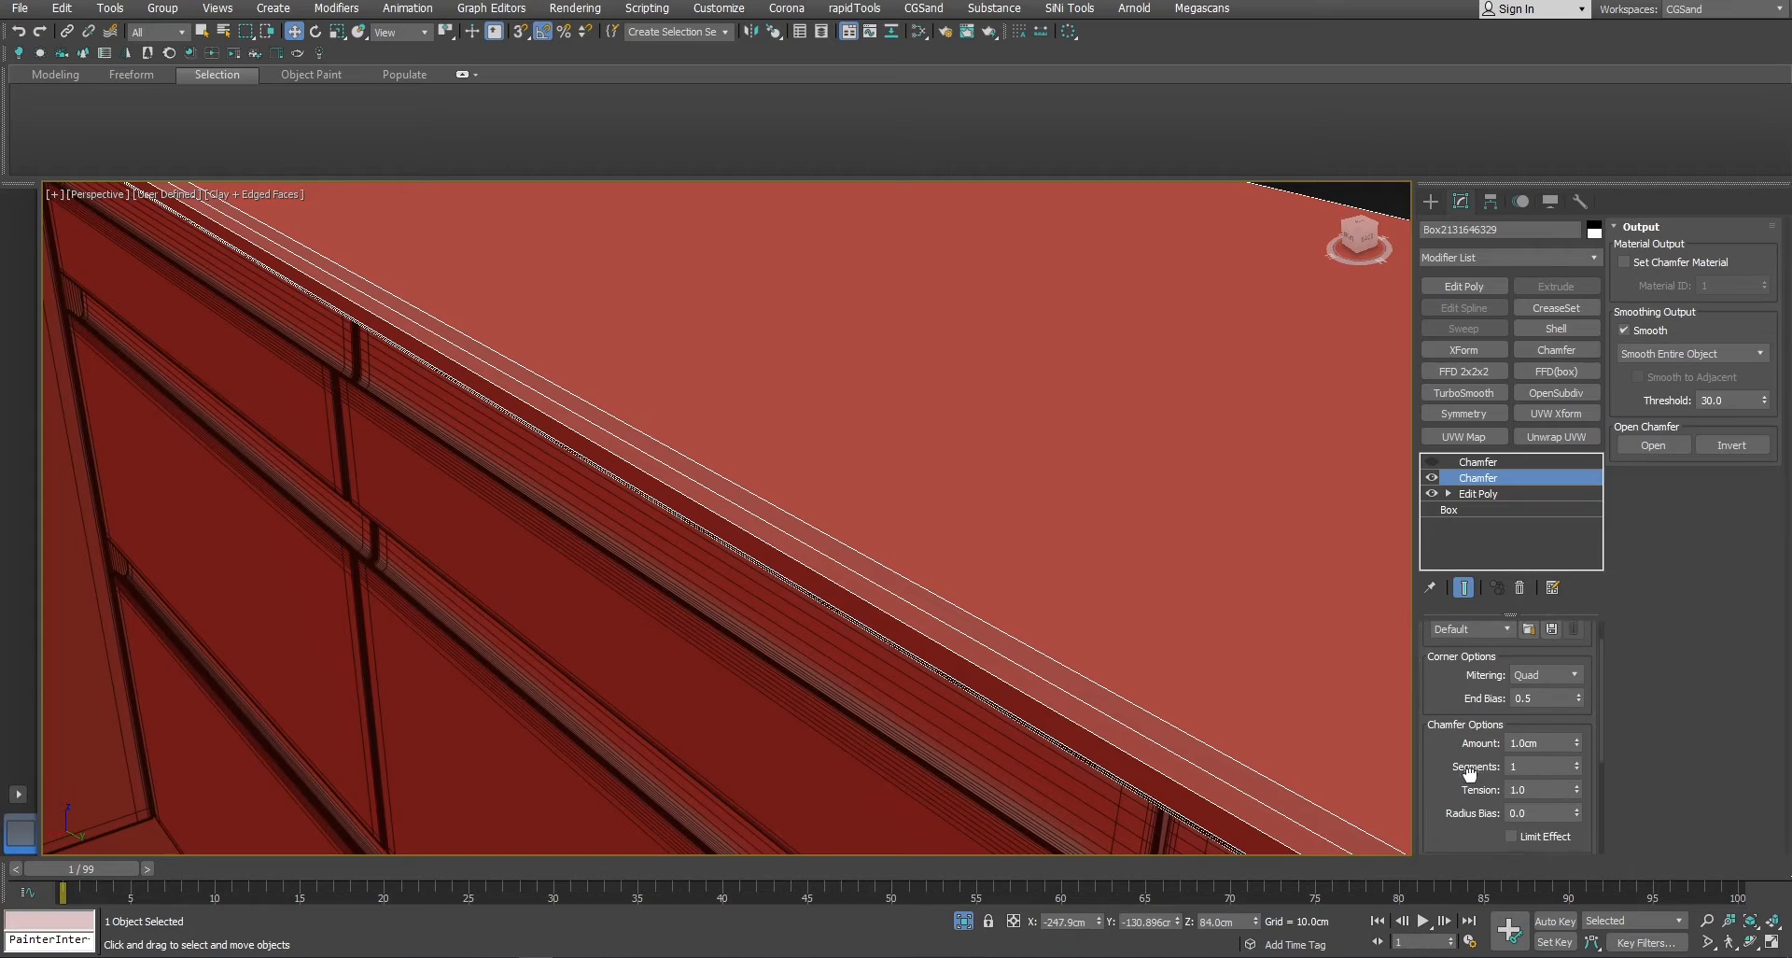
right_click(1577, 773)
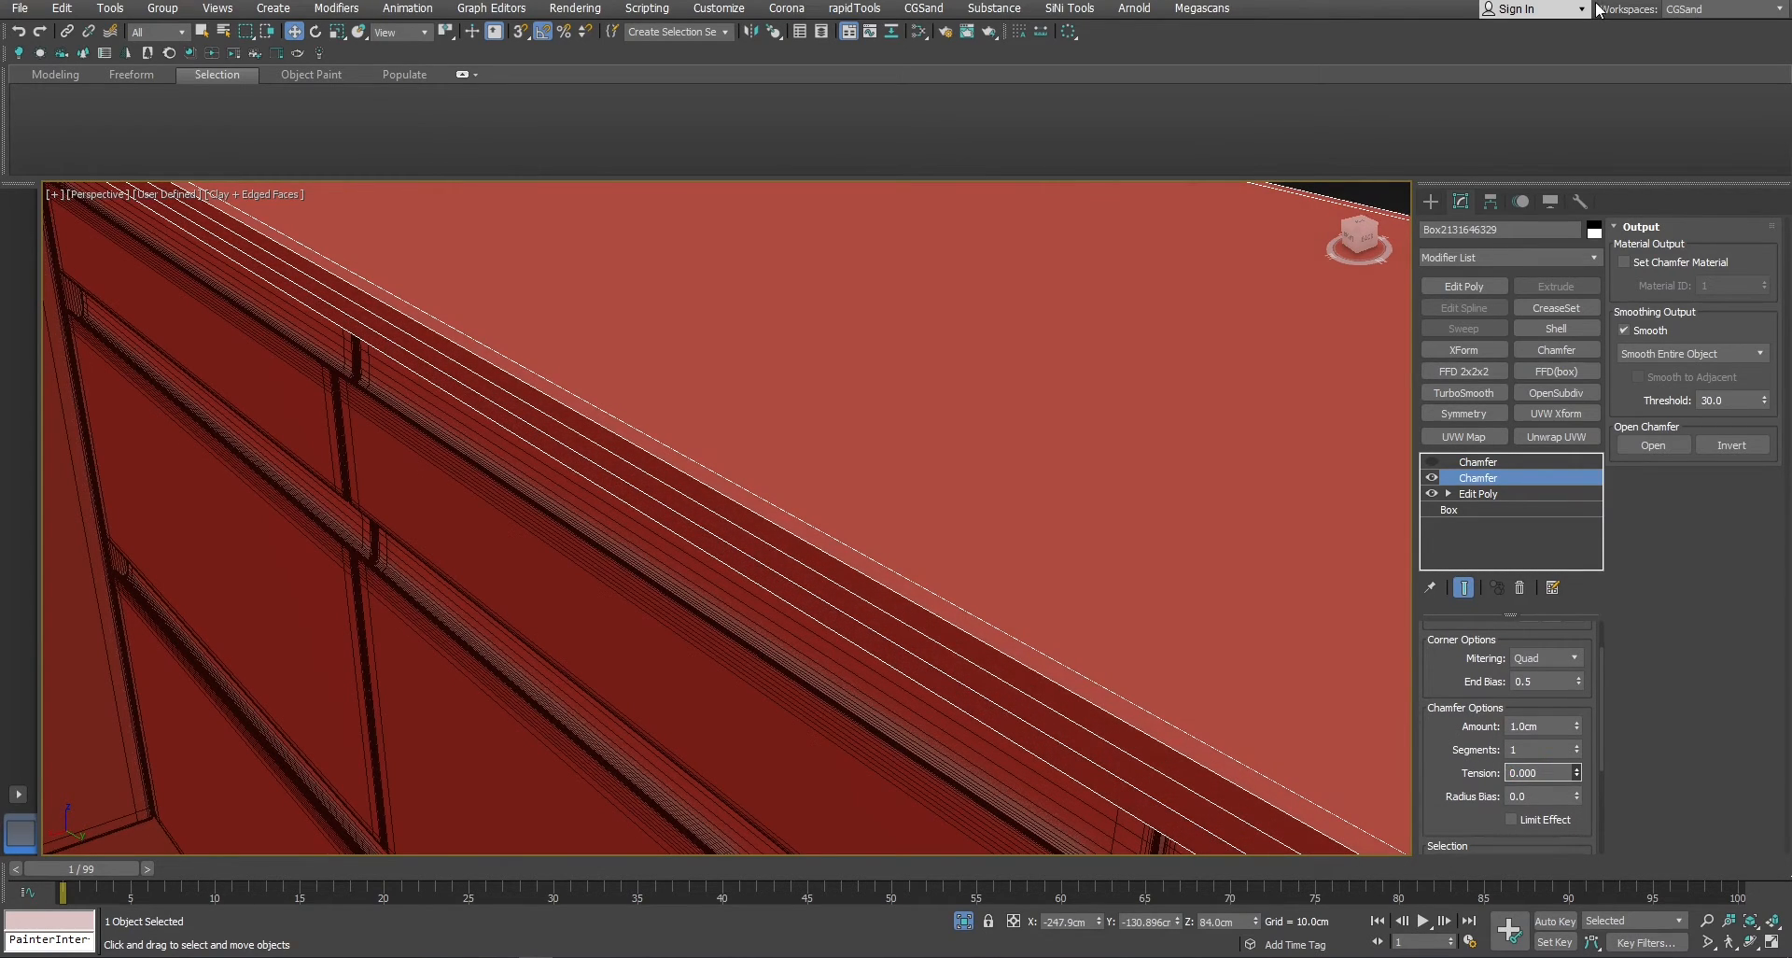
scroll(896, 531, down, 5)
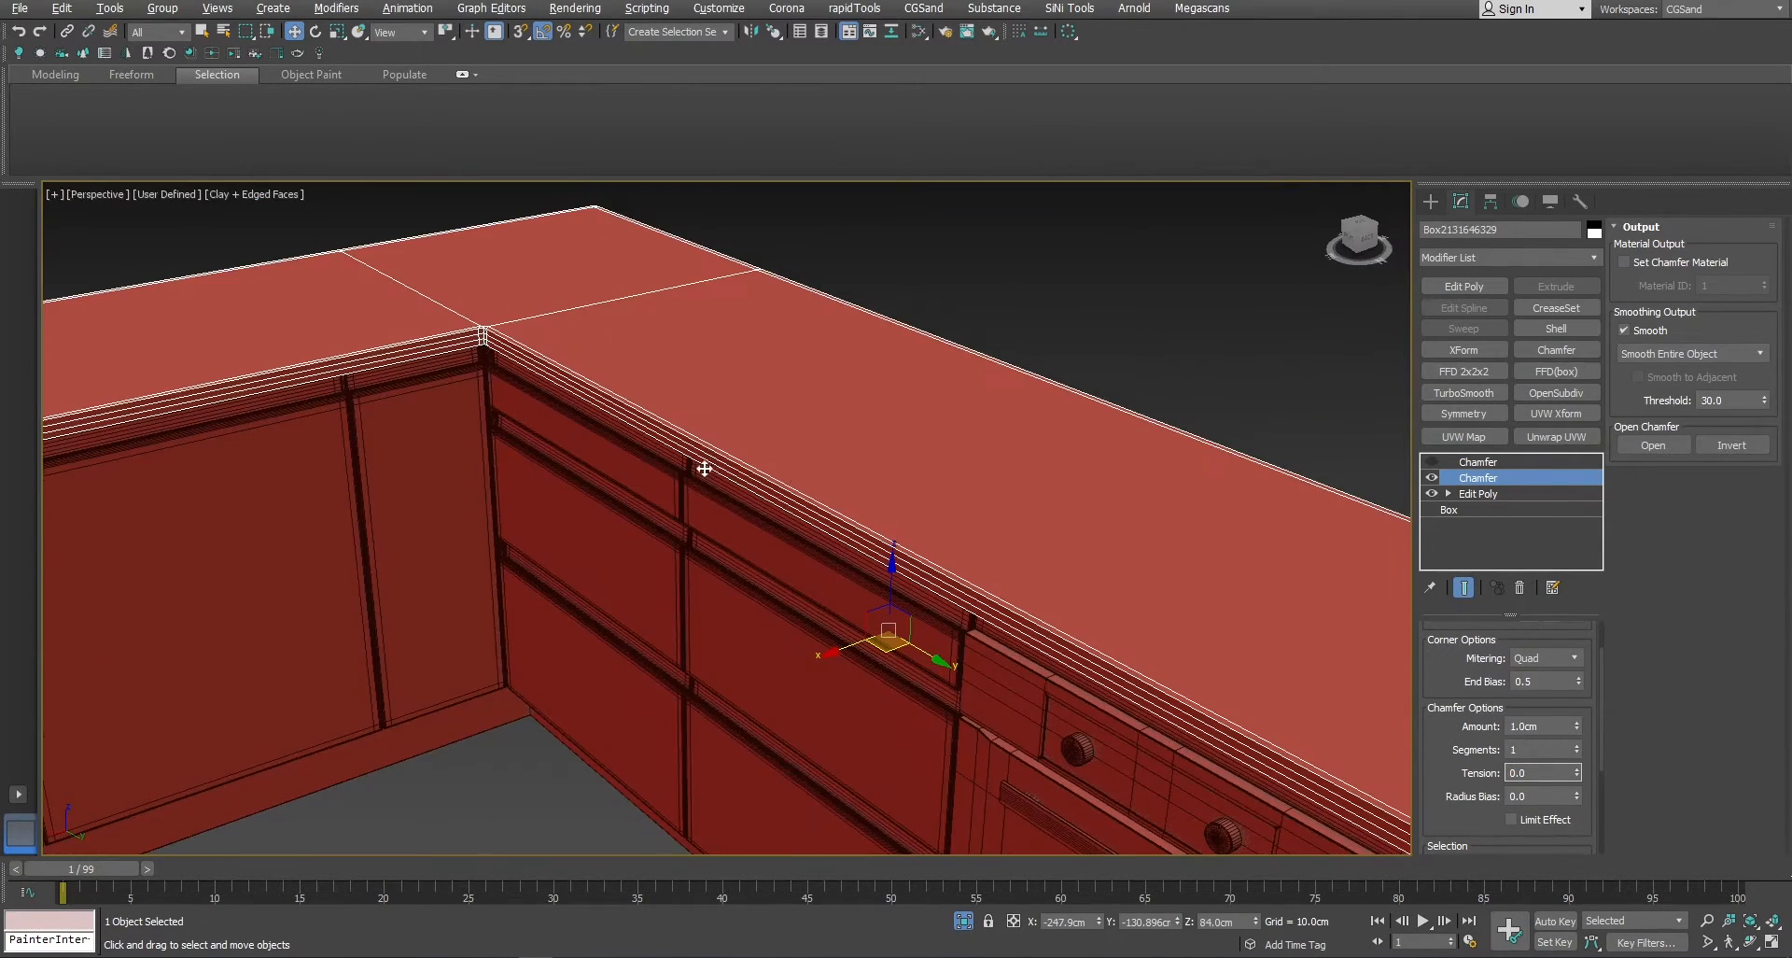
alt+middle_drag(704, 467, 644, 449)
scroll(798, 397, up, 4)
scroll(980, 454, up, 3)
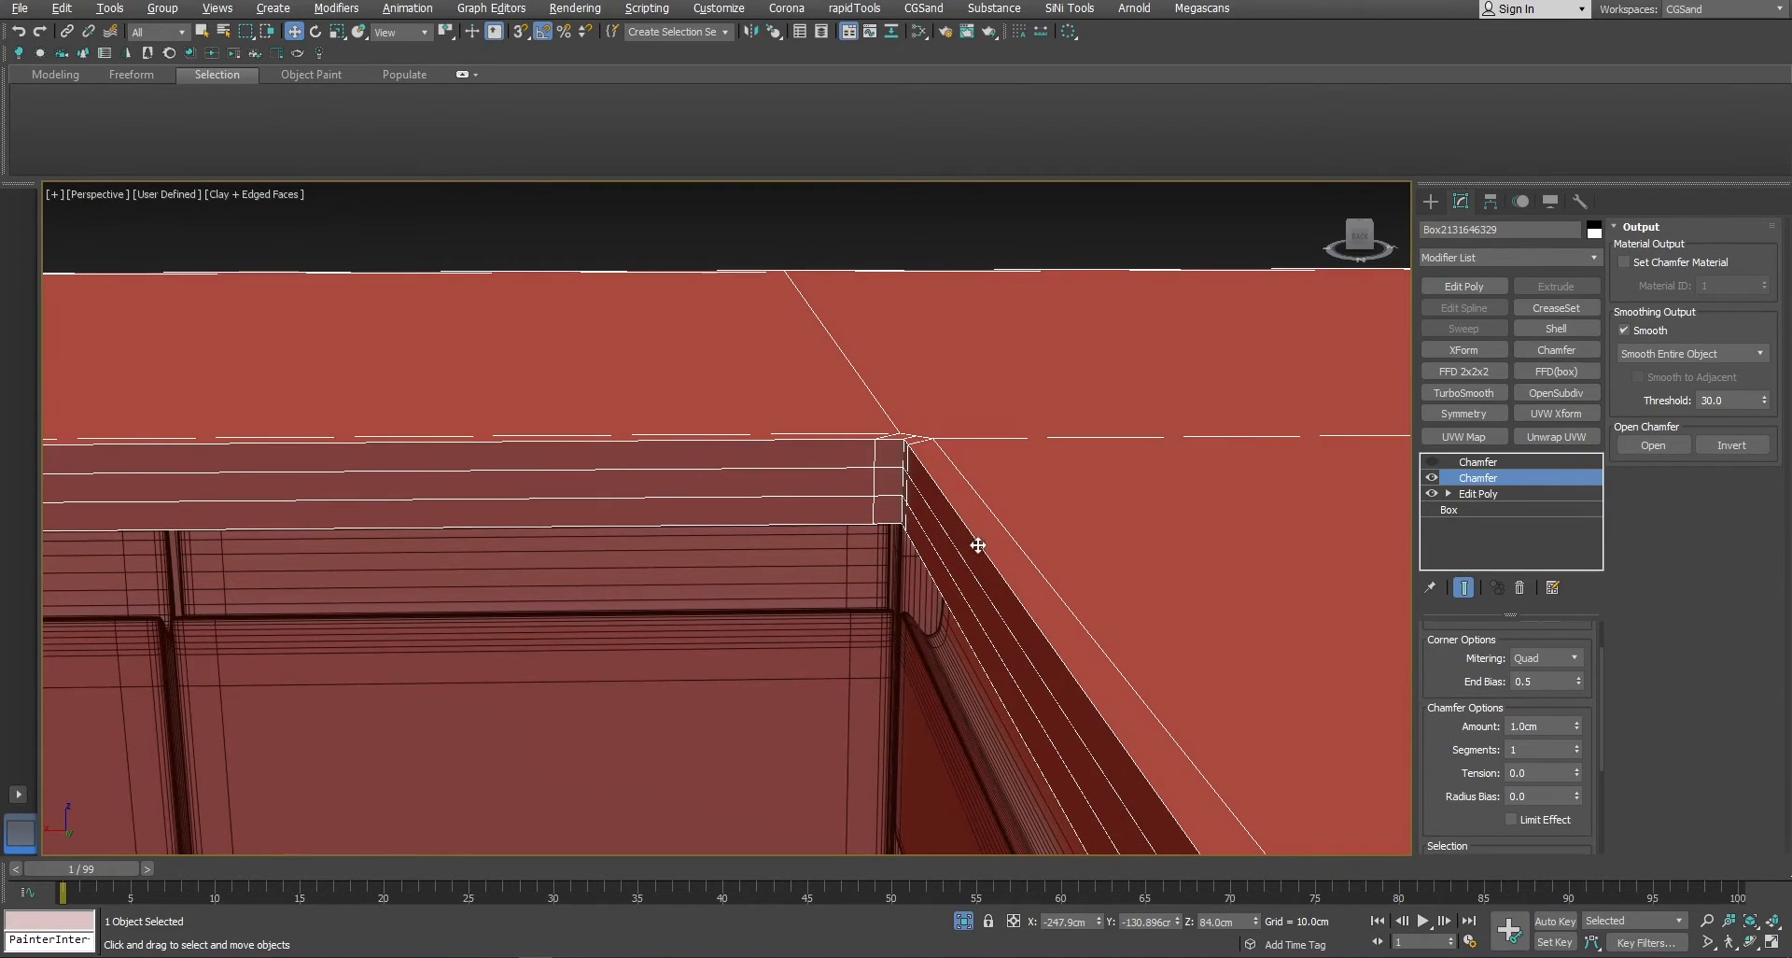
click(1434, 462)
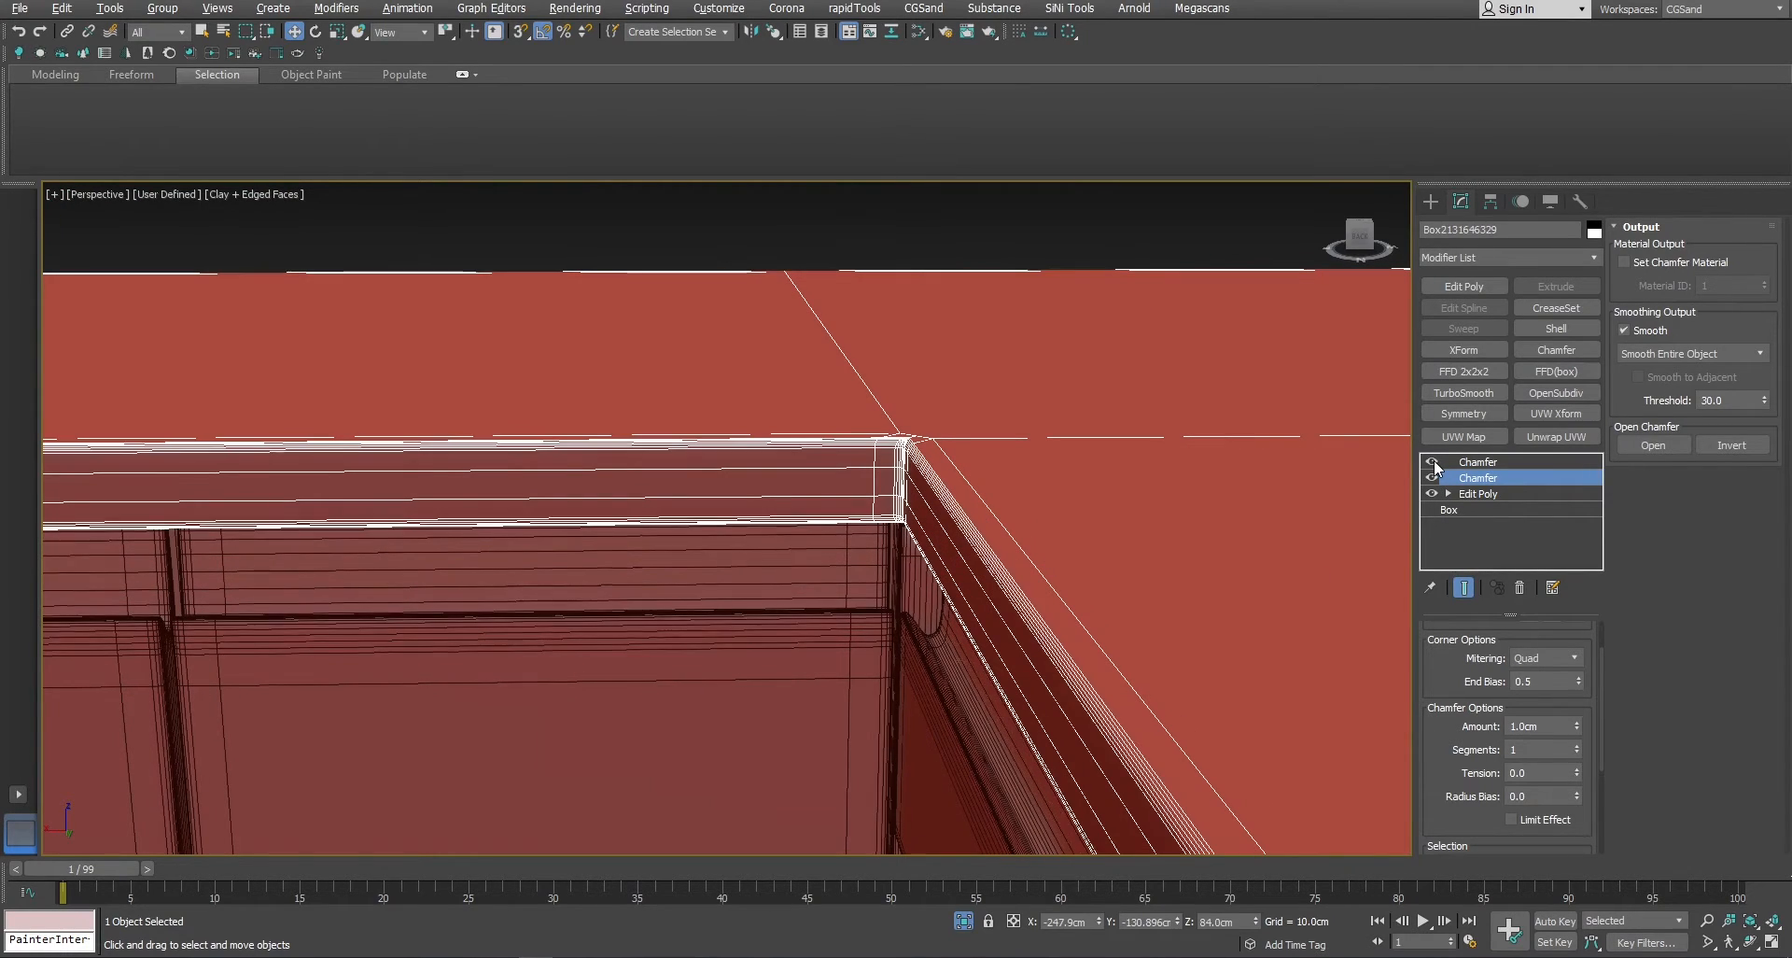
scroll(980, 472, down, 2)
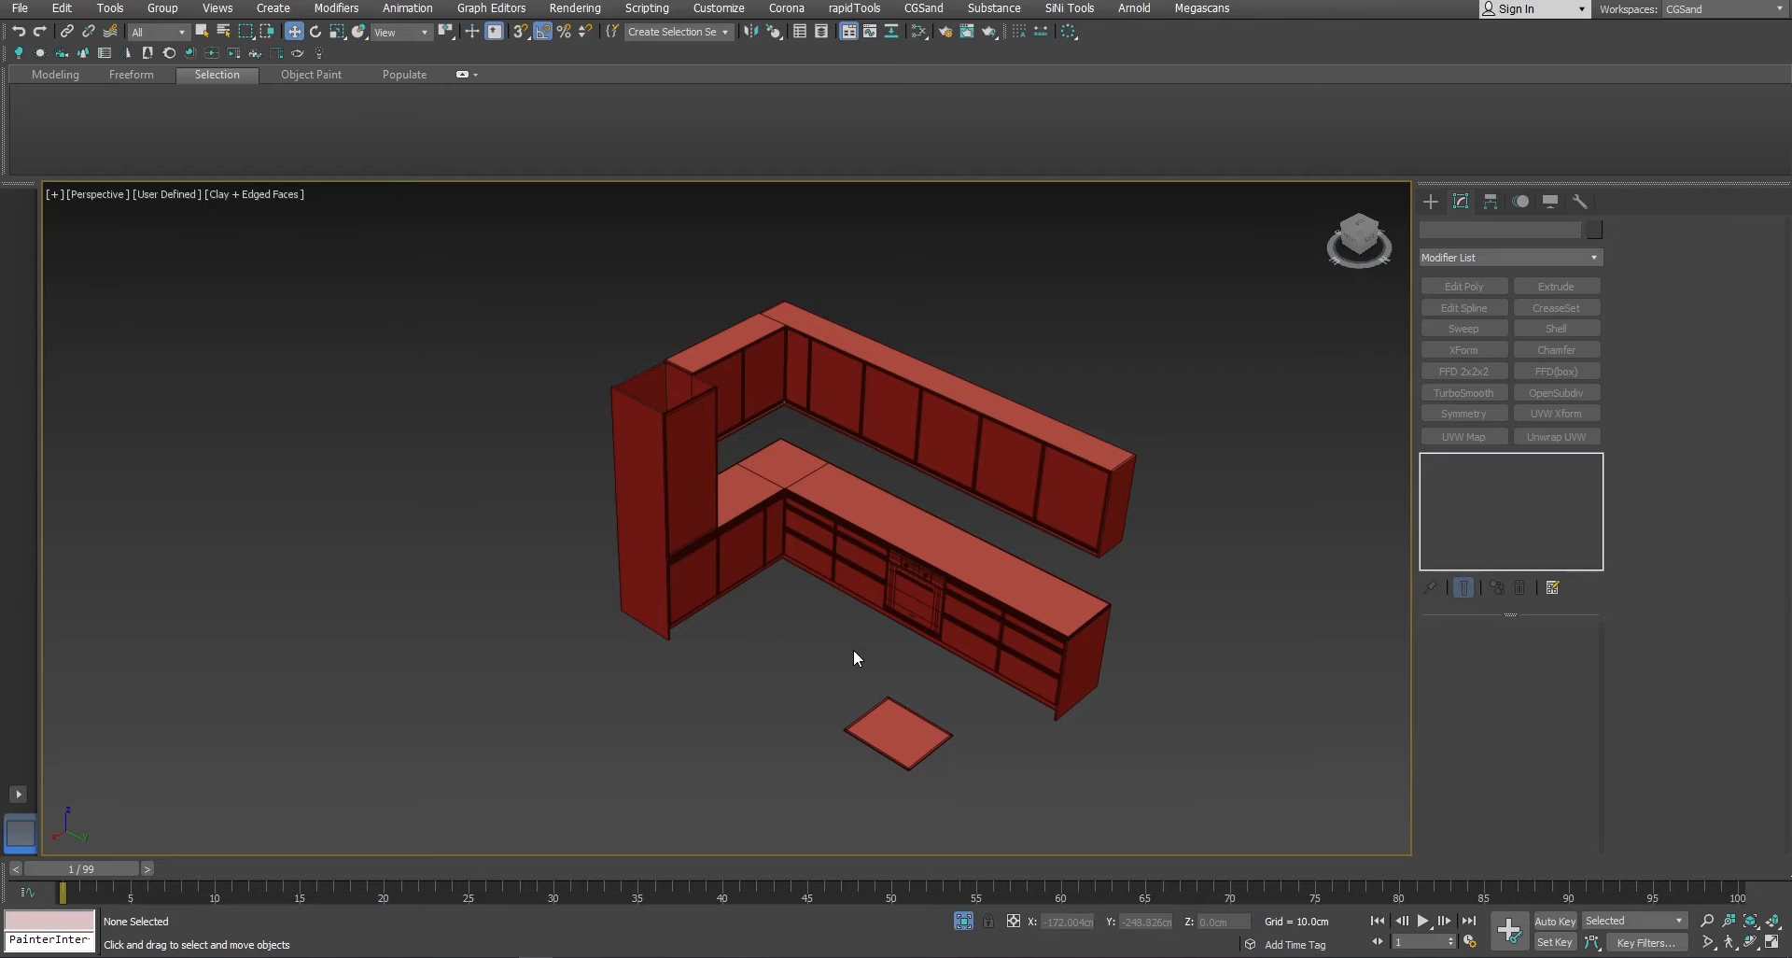
Normal-align the underside of the loose panel to the countertop near the corner with zero offsets.
click(894, 736)
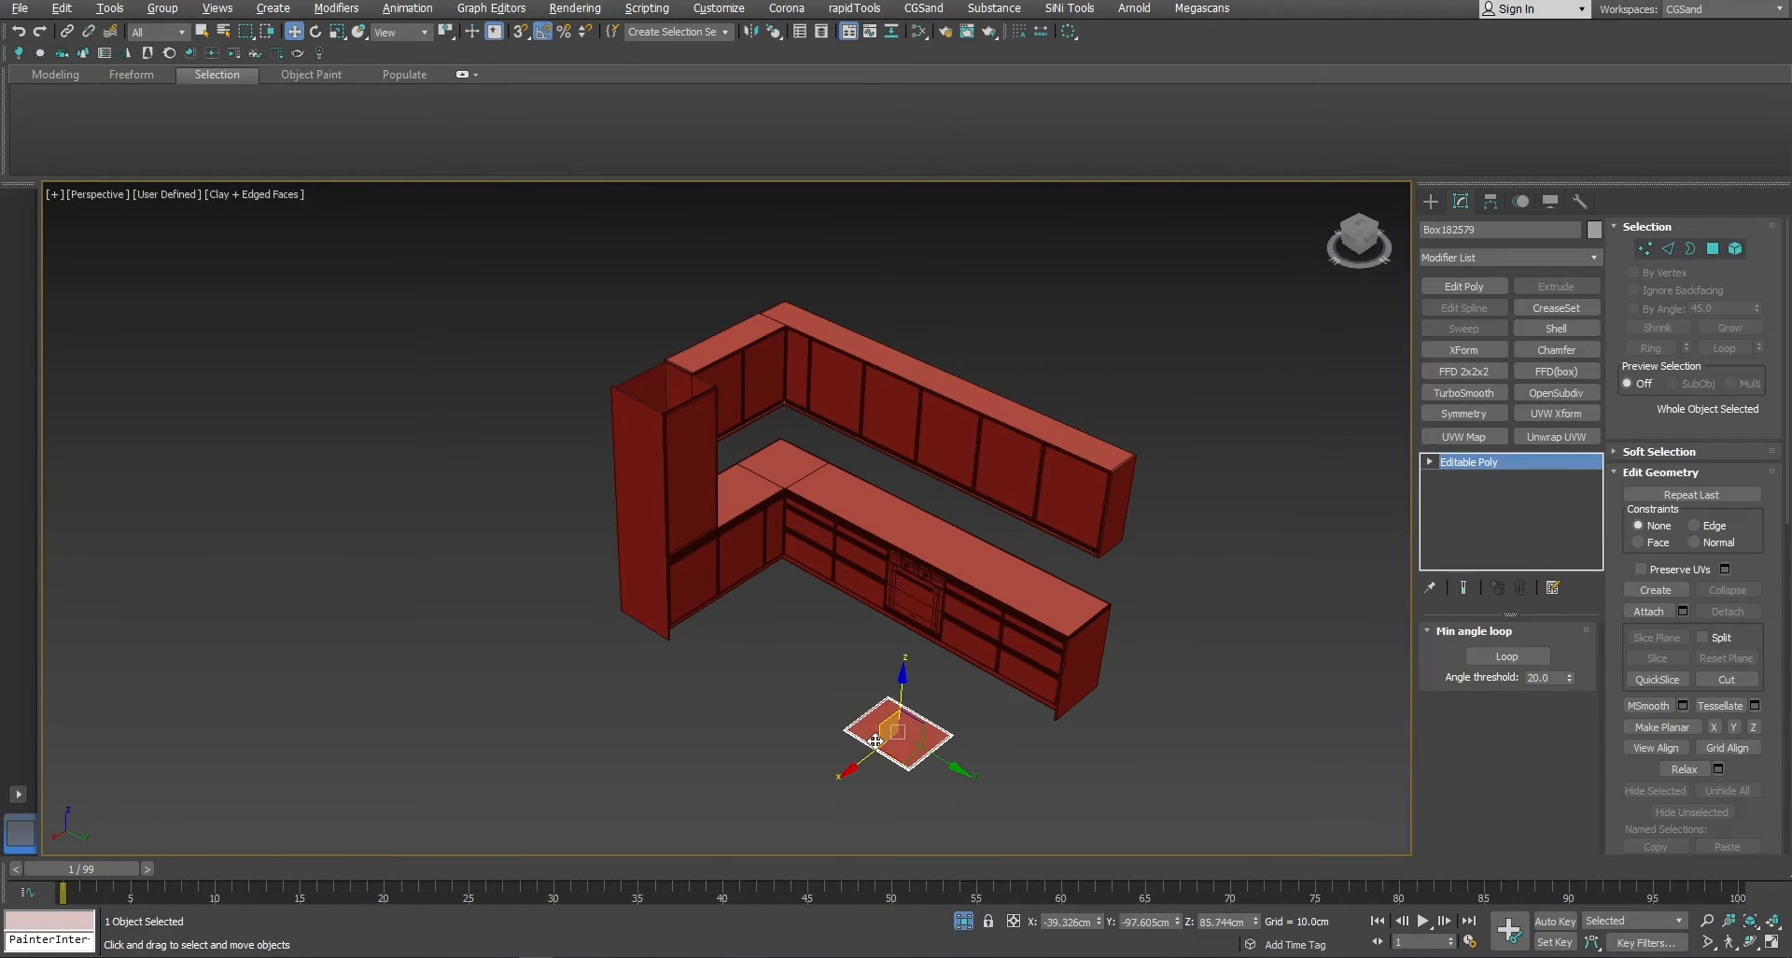
alt+middle_drag(894, 736, 874, 588)
key(alt+n)
click(891, 731)
alt+middle_drag(893, 465, 854, 576)
click(793, 466)
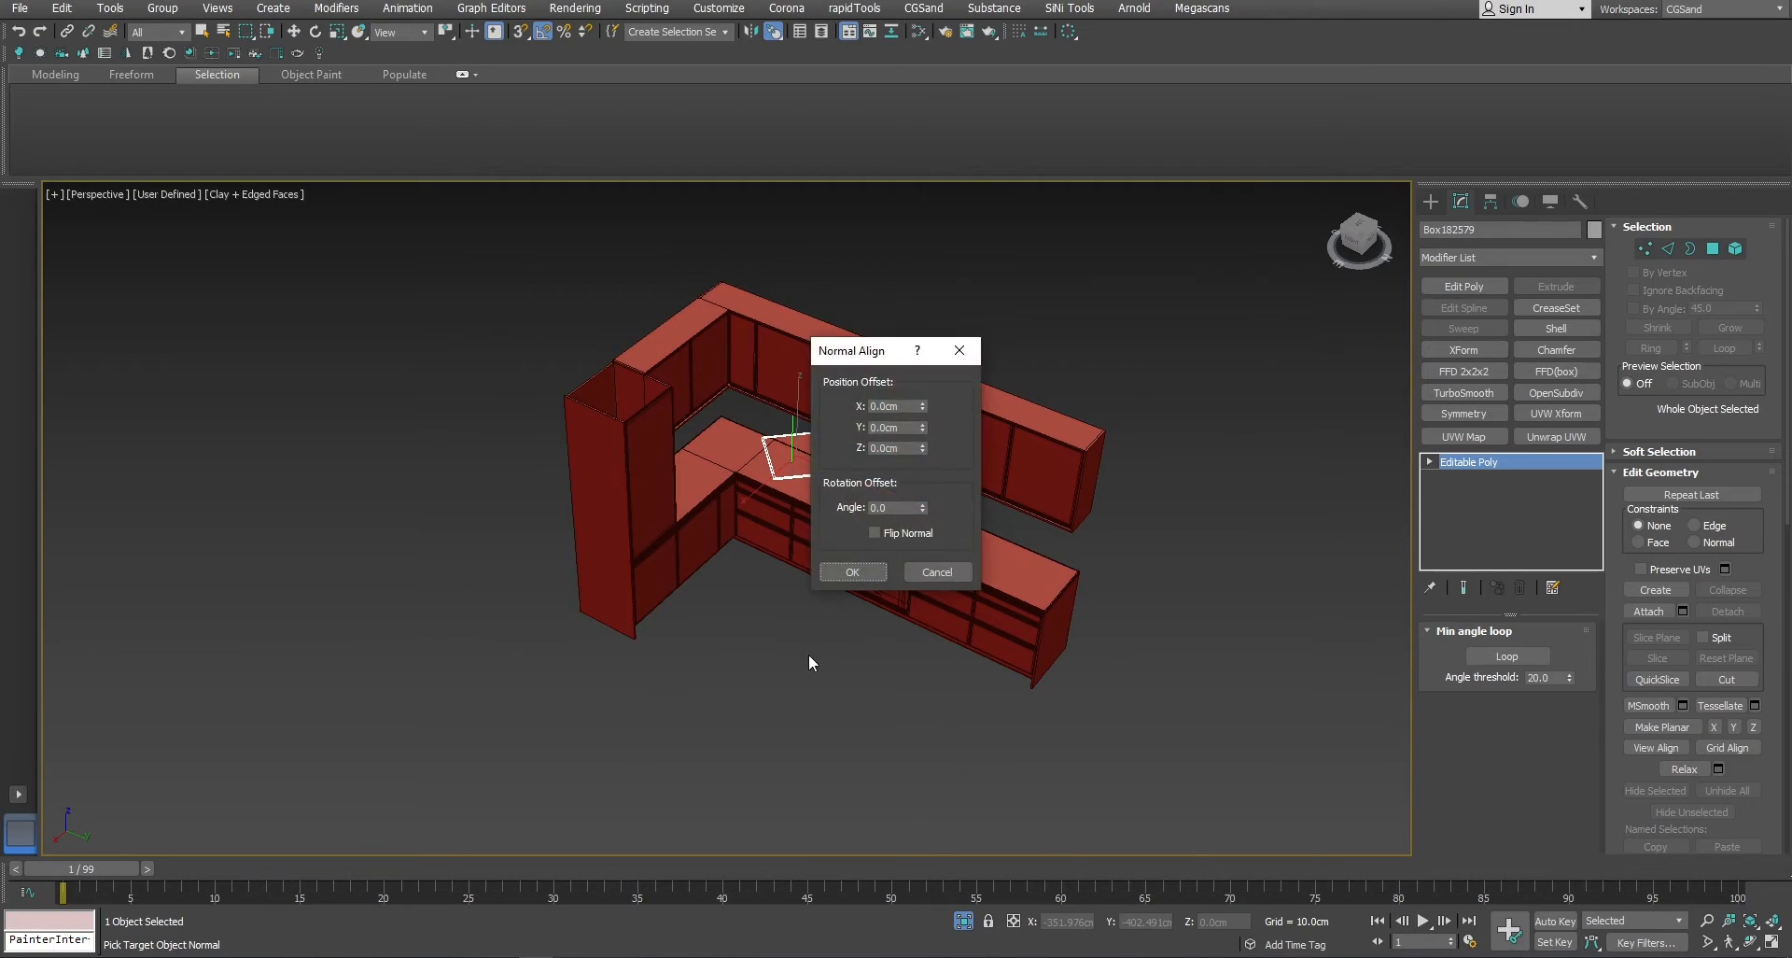
click(860, 576)
Check the aligned panel's fit and rotation values on the countertop, and undo the alignment.
scroll(793, 452, up, 9)
mouse_move(788, 480)
alt+middle_down()
mouse_move(720, 412)
mouse_move(788, 460)
mouse_move(750, 511)
mouse_move(803, 476)
alt+middle_up()
key(e)
scroll(784, 464, down, 9)
scroll(750, 511, up, 5)
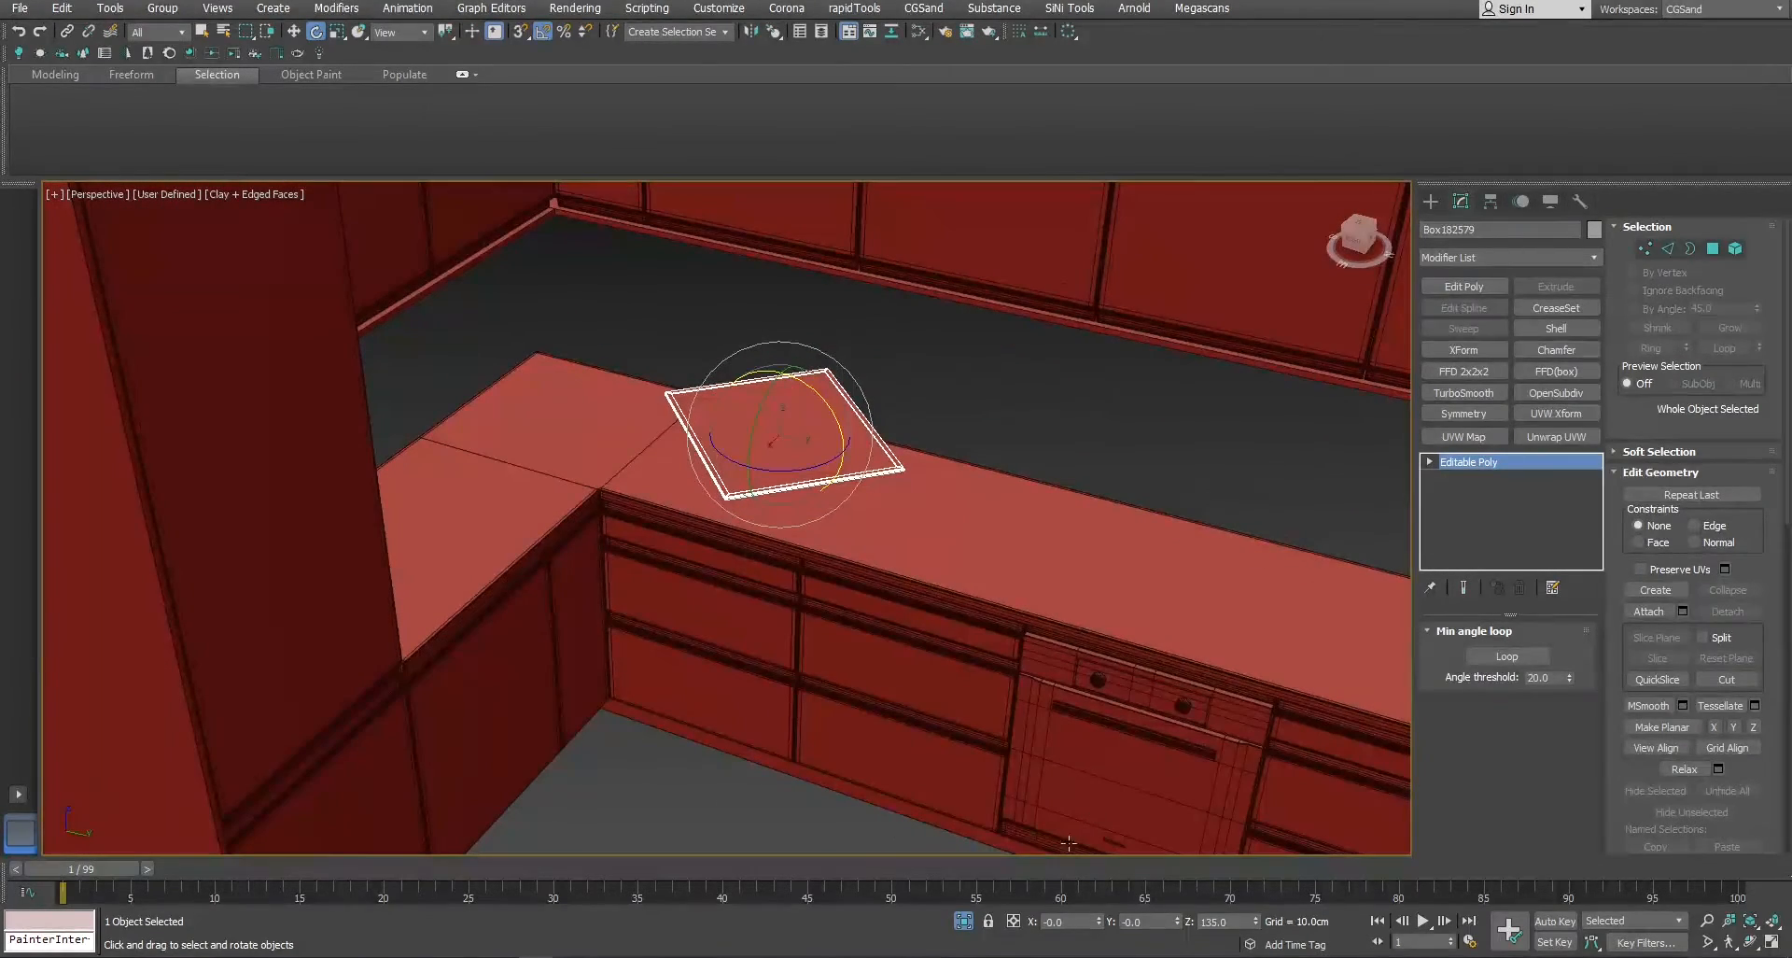
scroll(933, 679, down, 8)
mouse_move(933, 679)
alt+middle_down()
mouse_move(896, 668)
mouse_move(919, 665)
alt+middle_up()
key(ctrl+z)
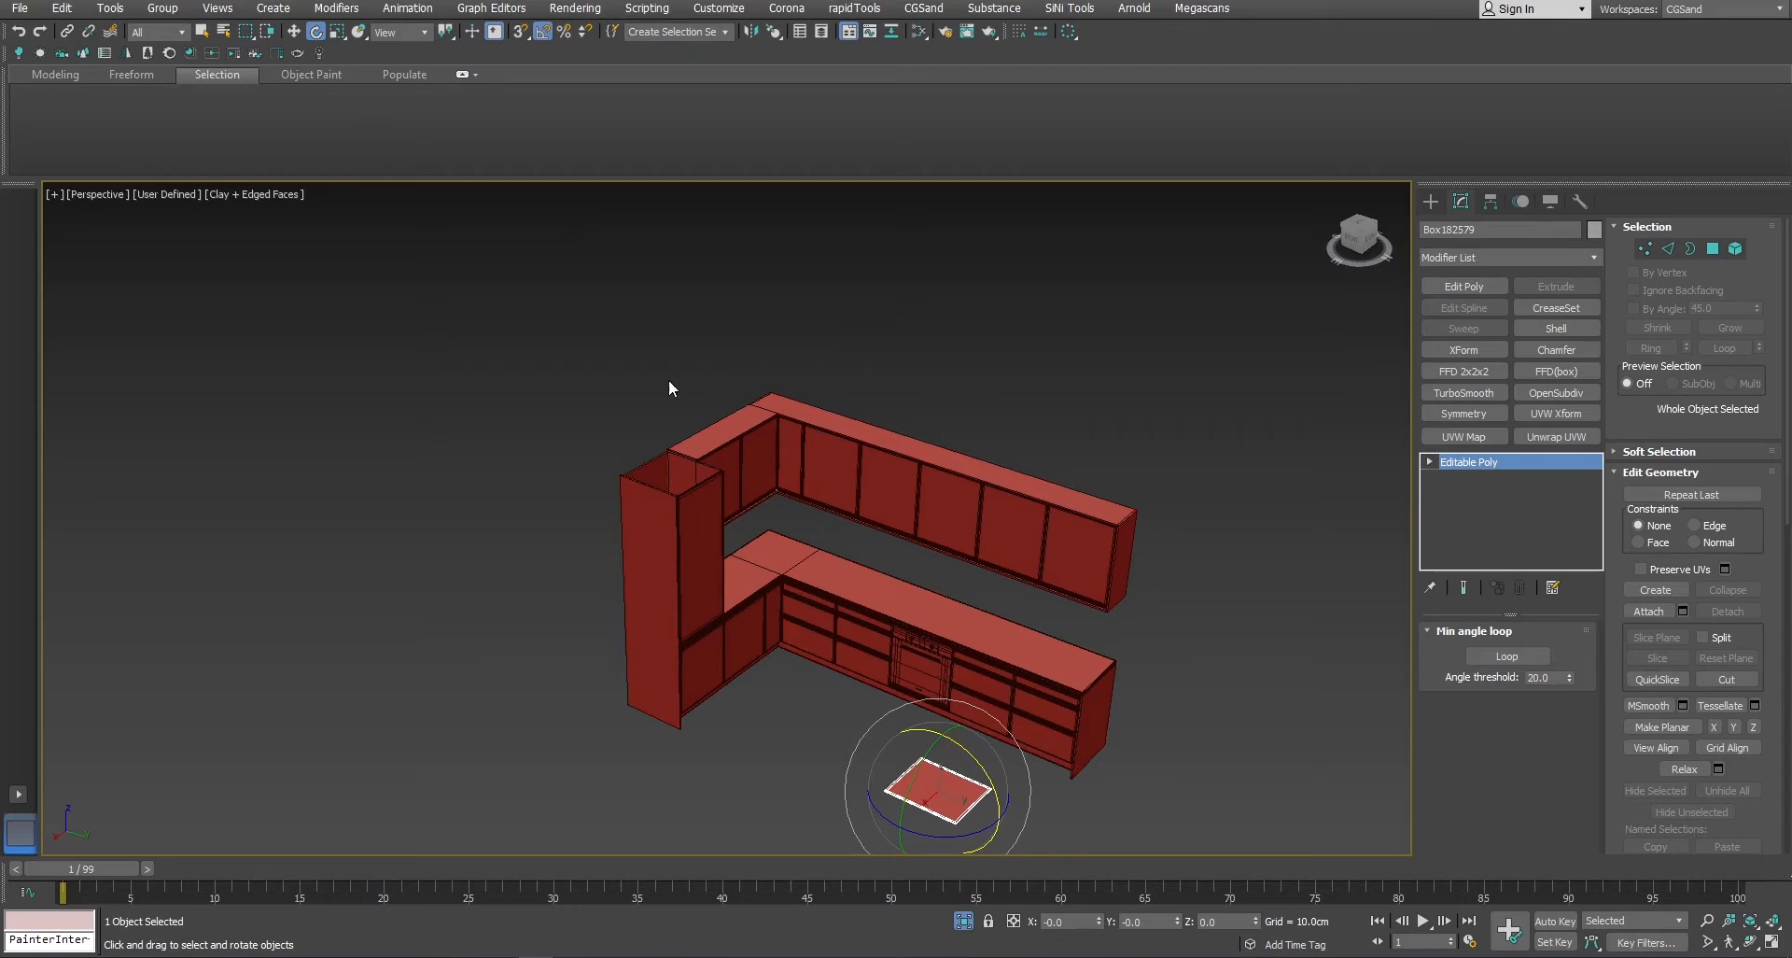
Place the panel on the countertop beside the inner corner with Select and Place, and inspect its fit.
click(361, 30)
click(362, 32)
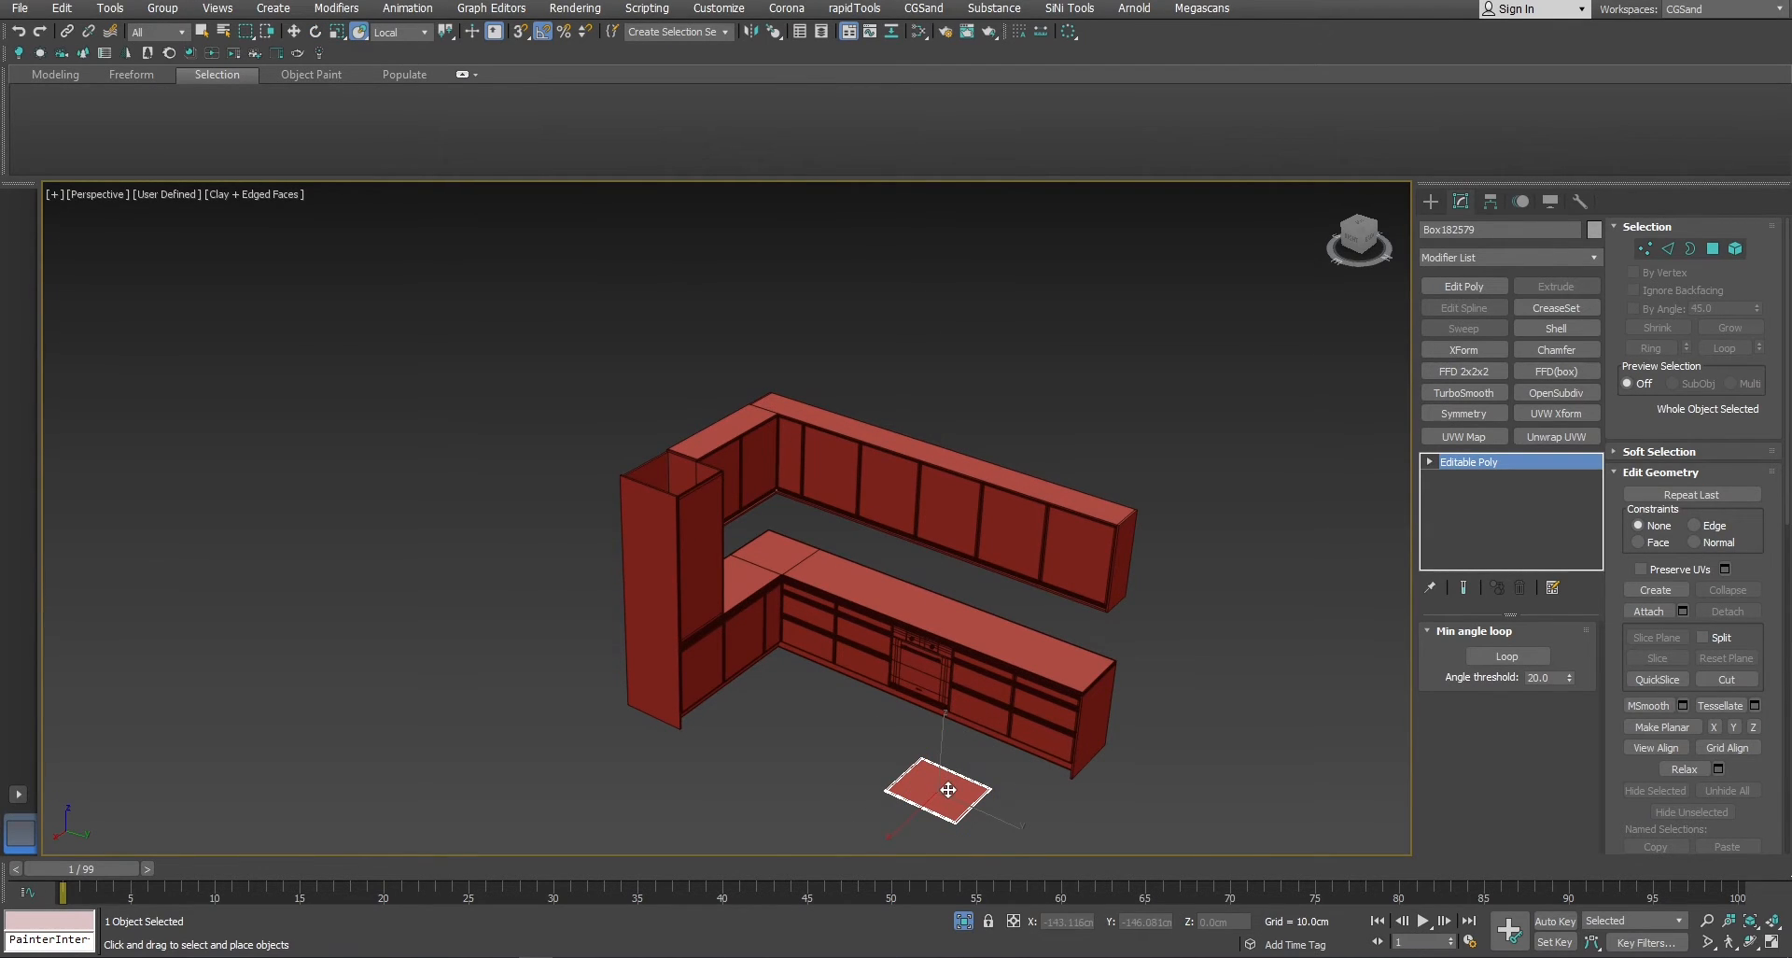
drag(945, 791, 788, 558)
key(z)
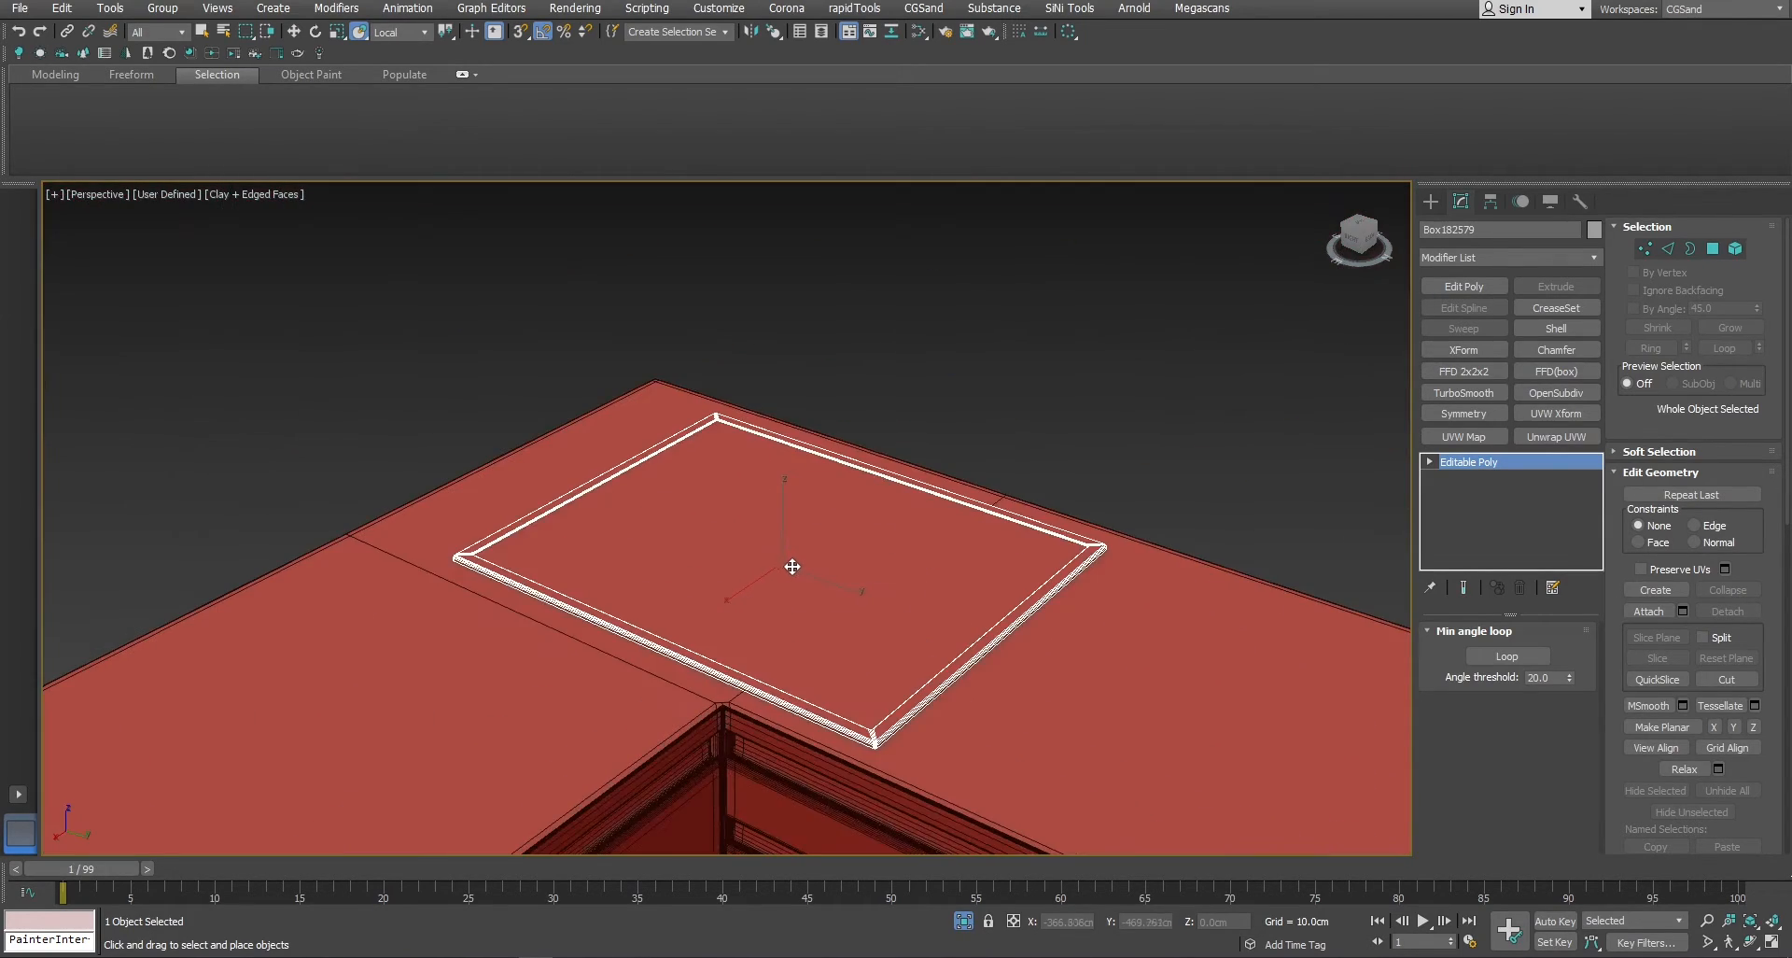
mouse_move(796, 600)
alt+middle_down()
mouse_move(815, 558)
mouse_move(792, 587)
alt+middle_up()
scroll(792, 590, down, 6)
middle_drag(869, 629, 721, 561)
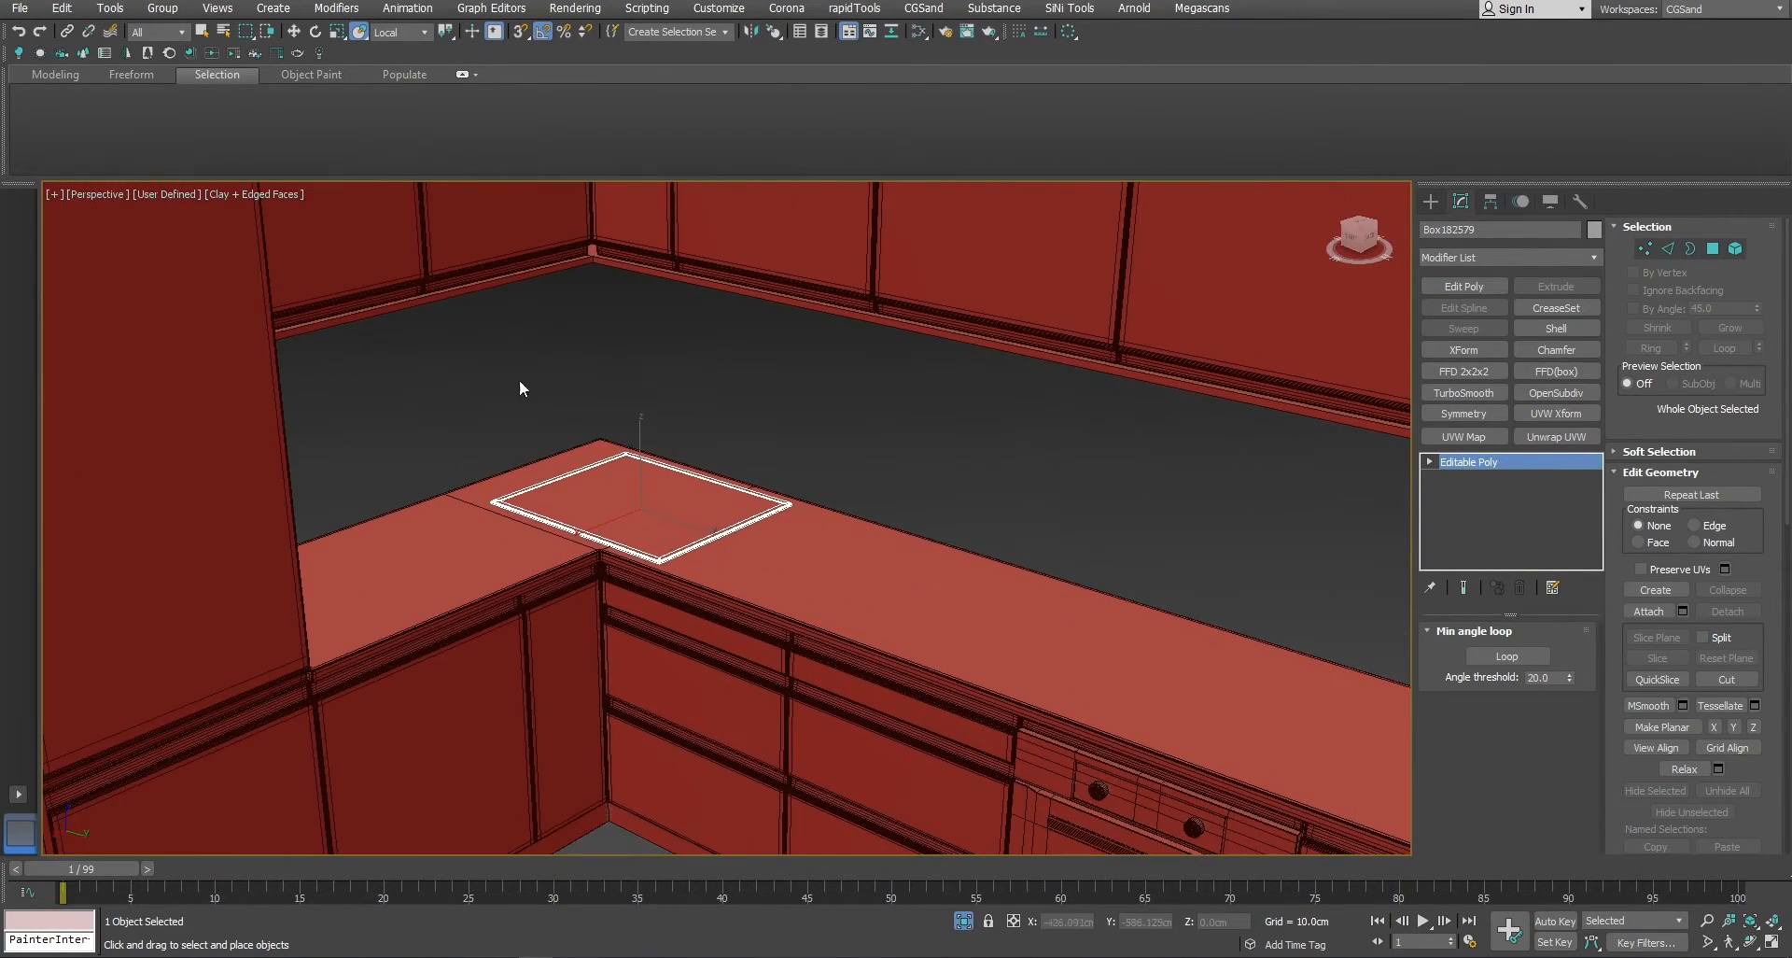
Slide the panel along the countertop to above the oven, check its rotation values, and deselect it.
drag(592, 472, 407, 576)
drag(573, 516, 1072, 645)
key(e)
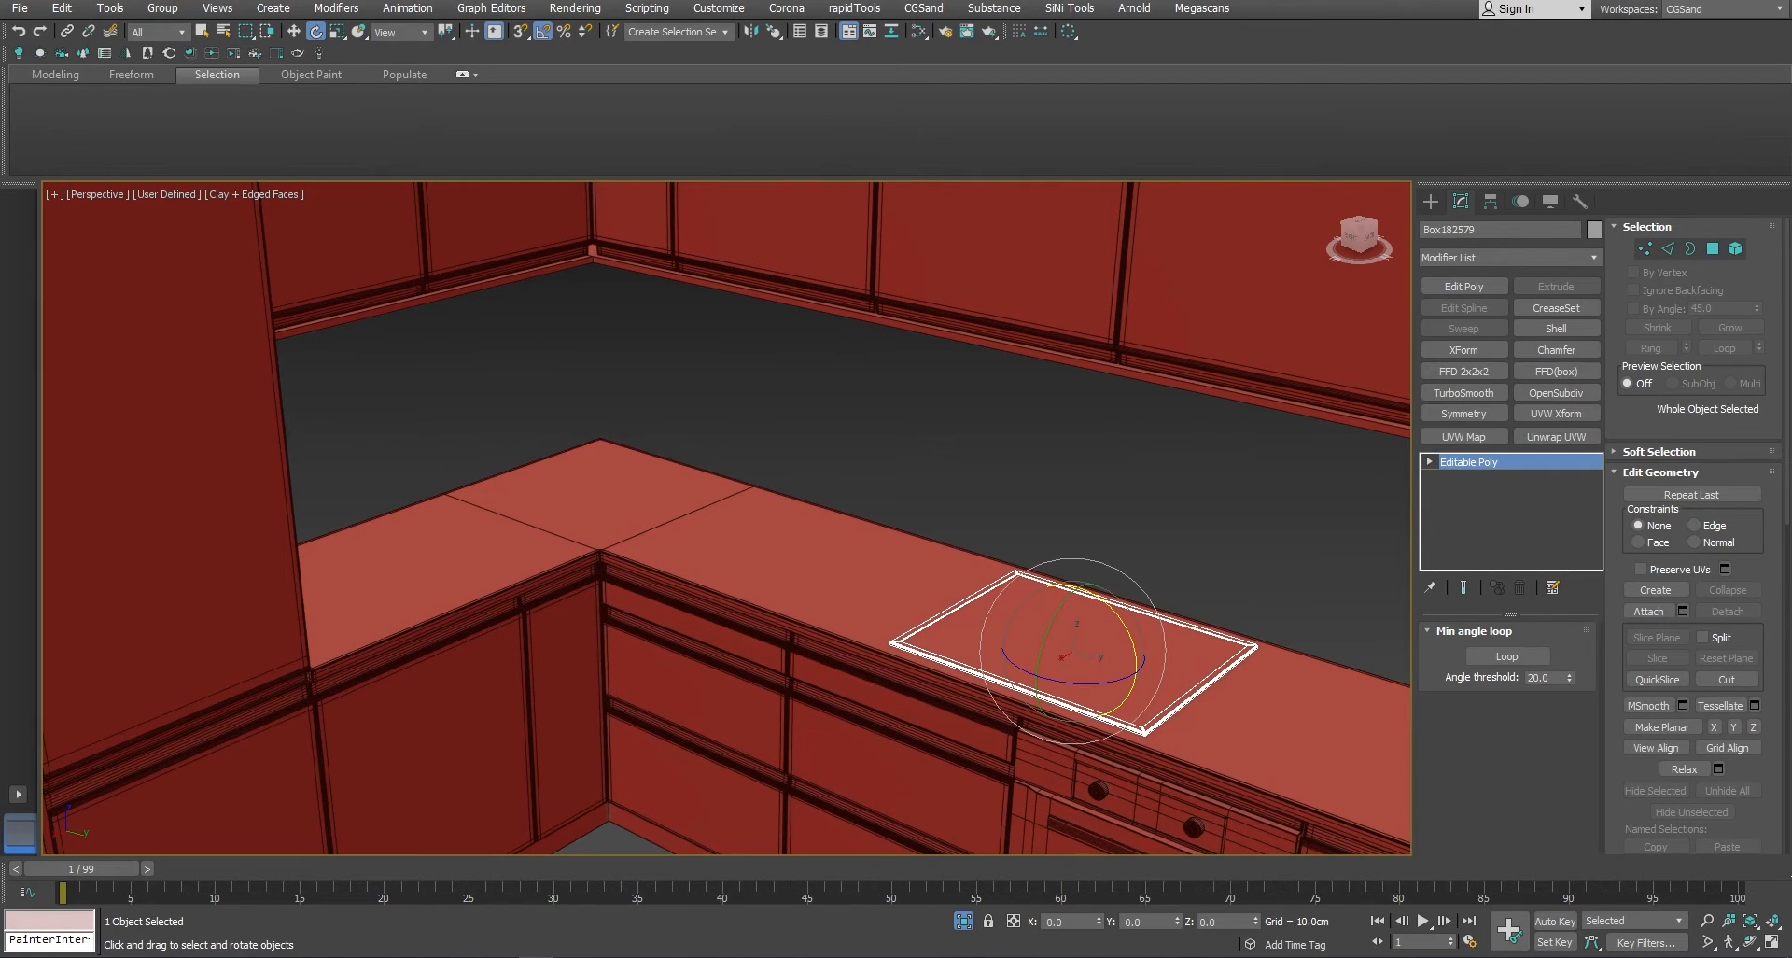
middle_drag(1148, 721, 939, 555)
scroll(1067, 642, down, 5)
key(ctrl+d)
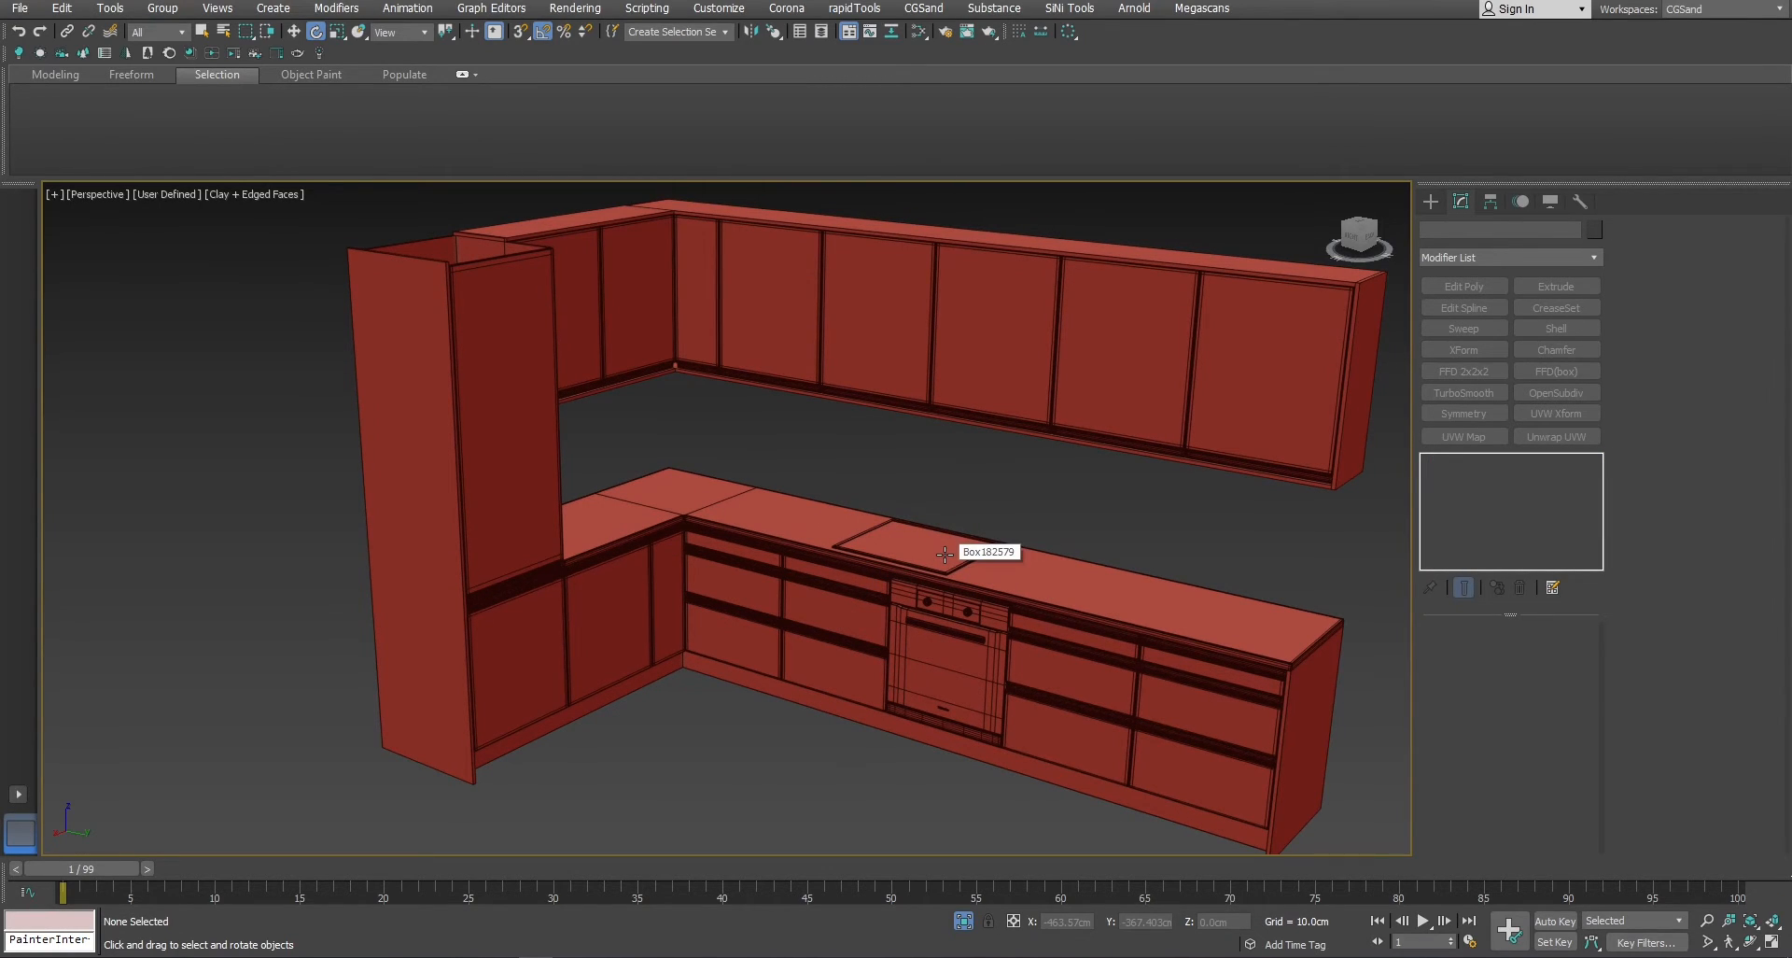
Shift the panel with Select and Place until it is centred above the oven, and deselect it.
click(944, 553)
click(359, 32)
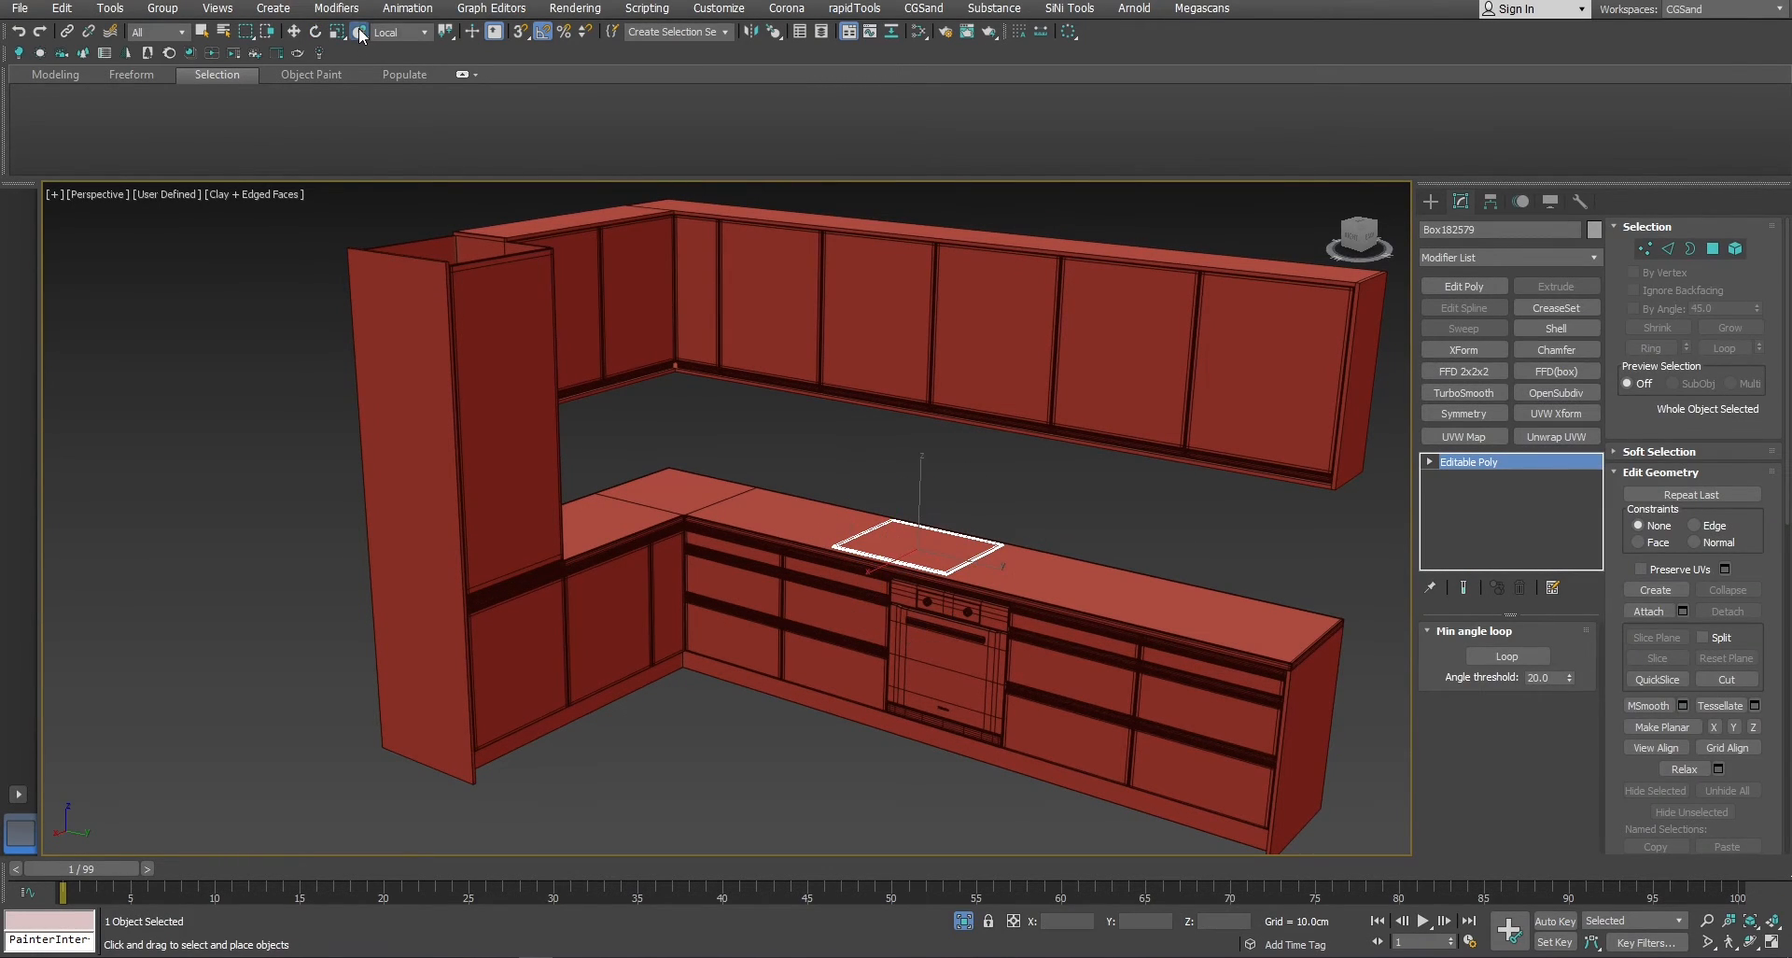
drag(917, 549, 977, 558)
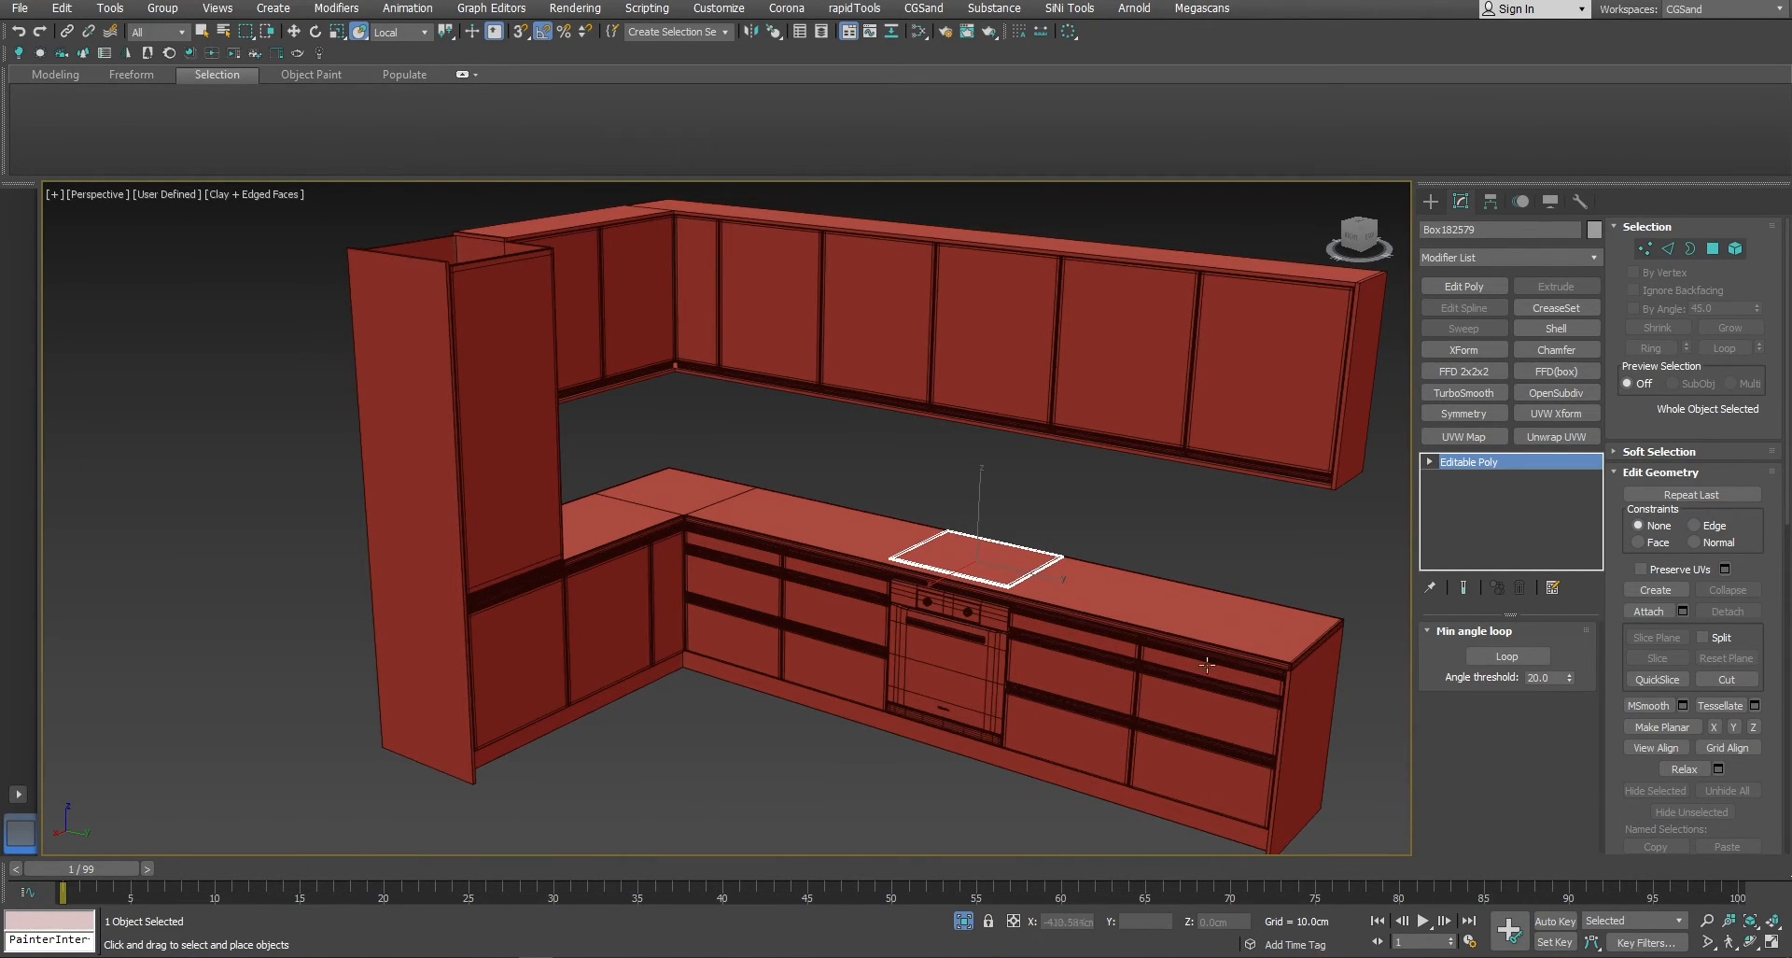
click(1123, 500)
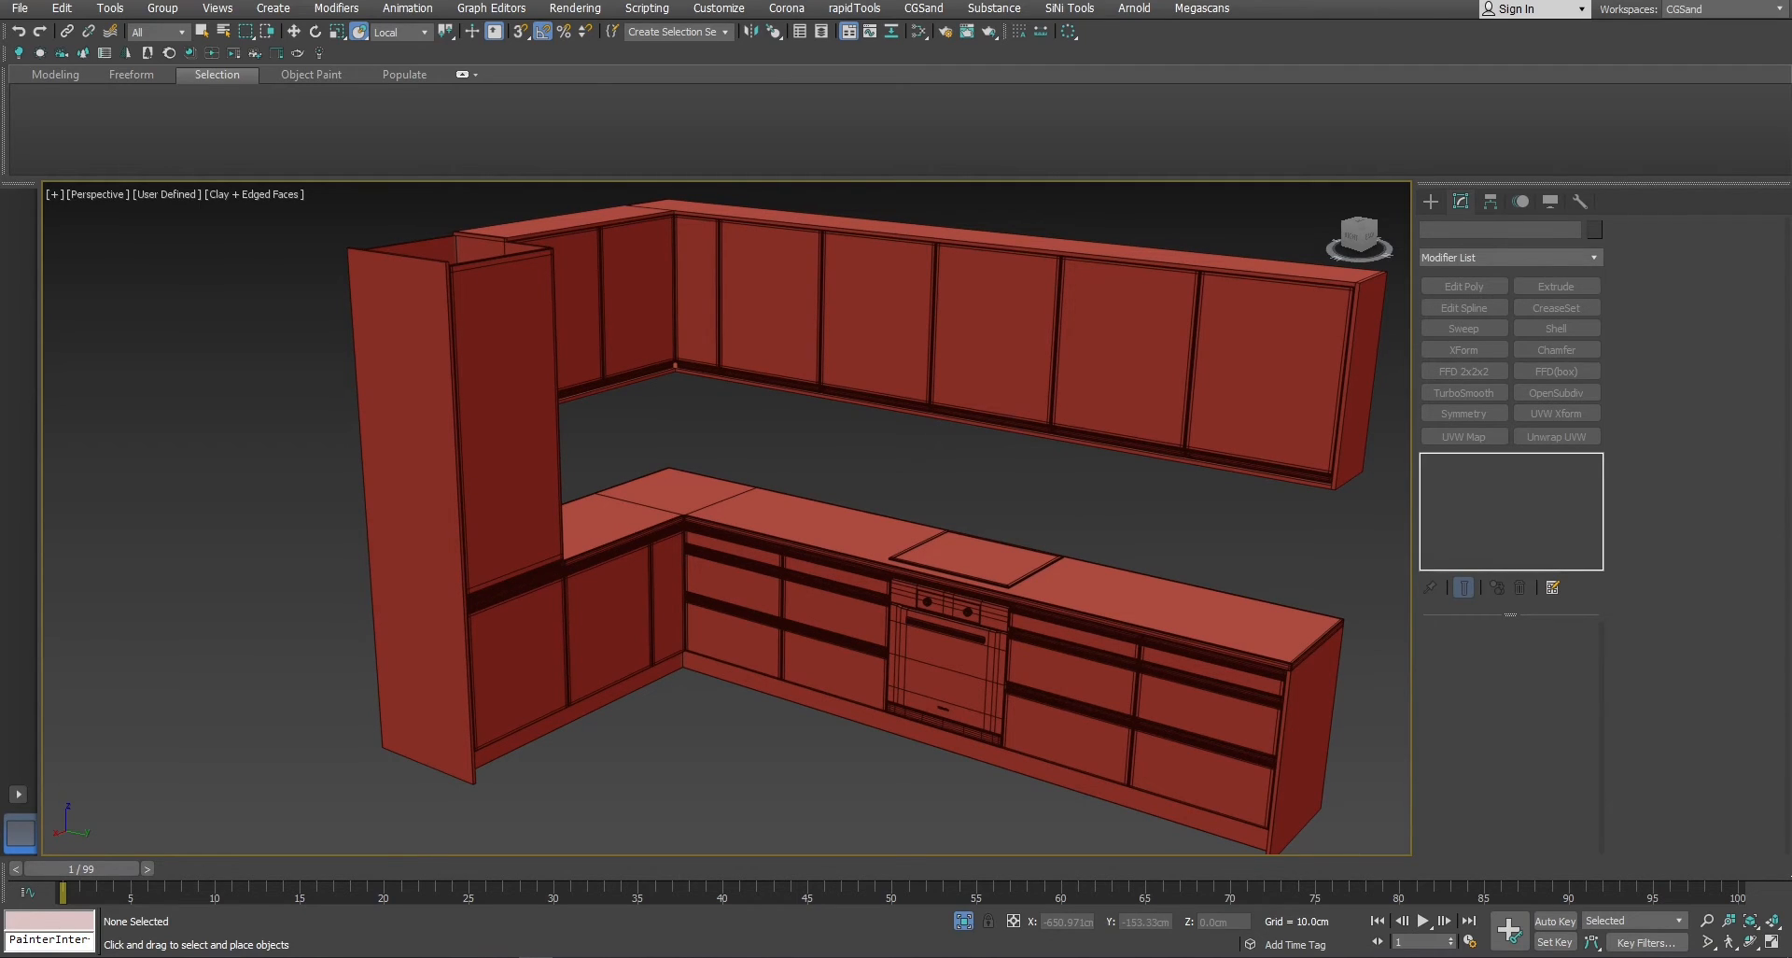